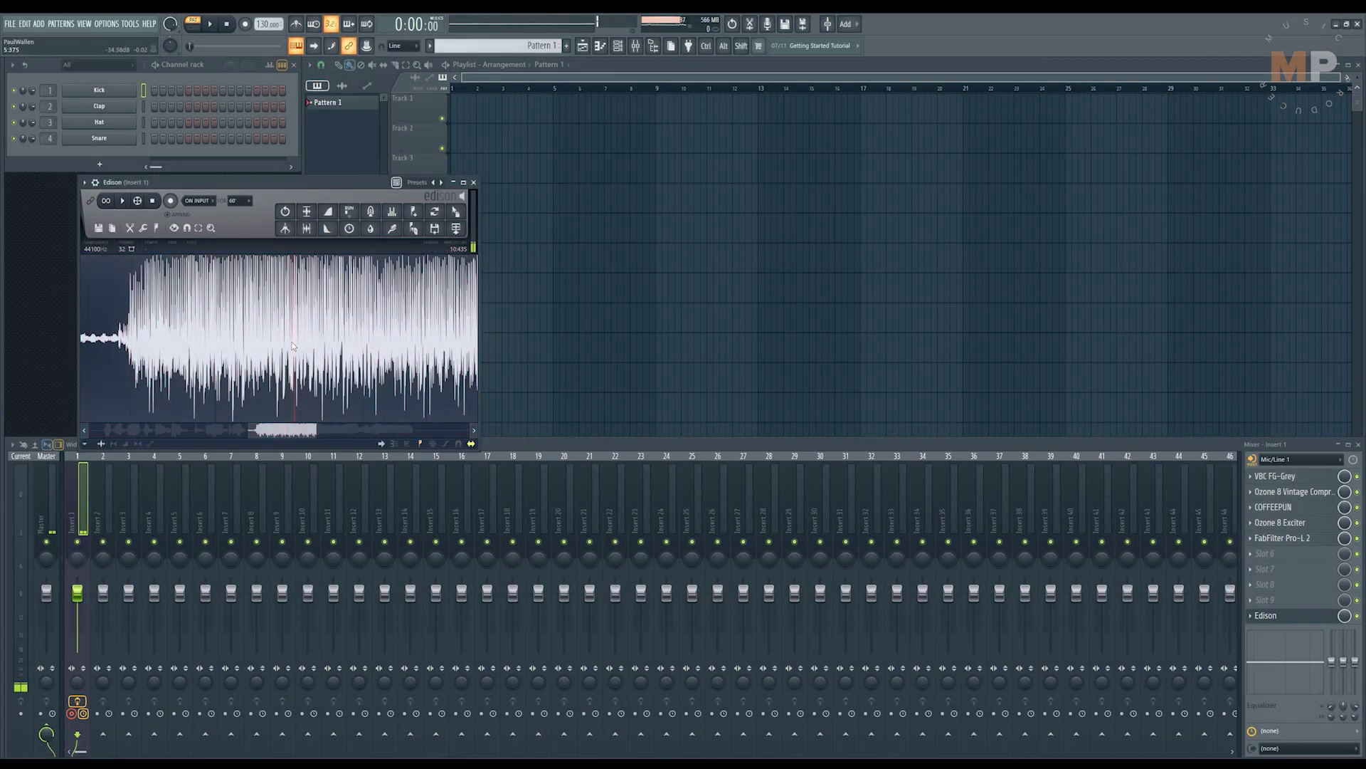
# Scroll through the Edison waveform and select the recorded REC clip in the playlist with Ctrl+A.
pyautogui.scroll(3, 287, 356)
pyautogui.scroll(2, 287, 356)
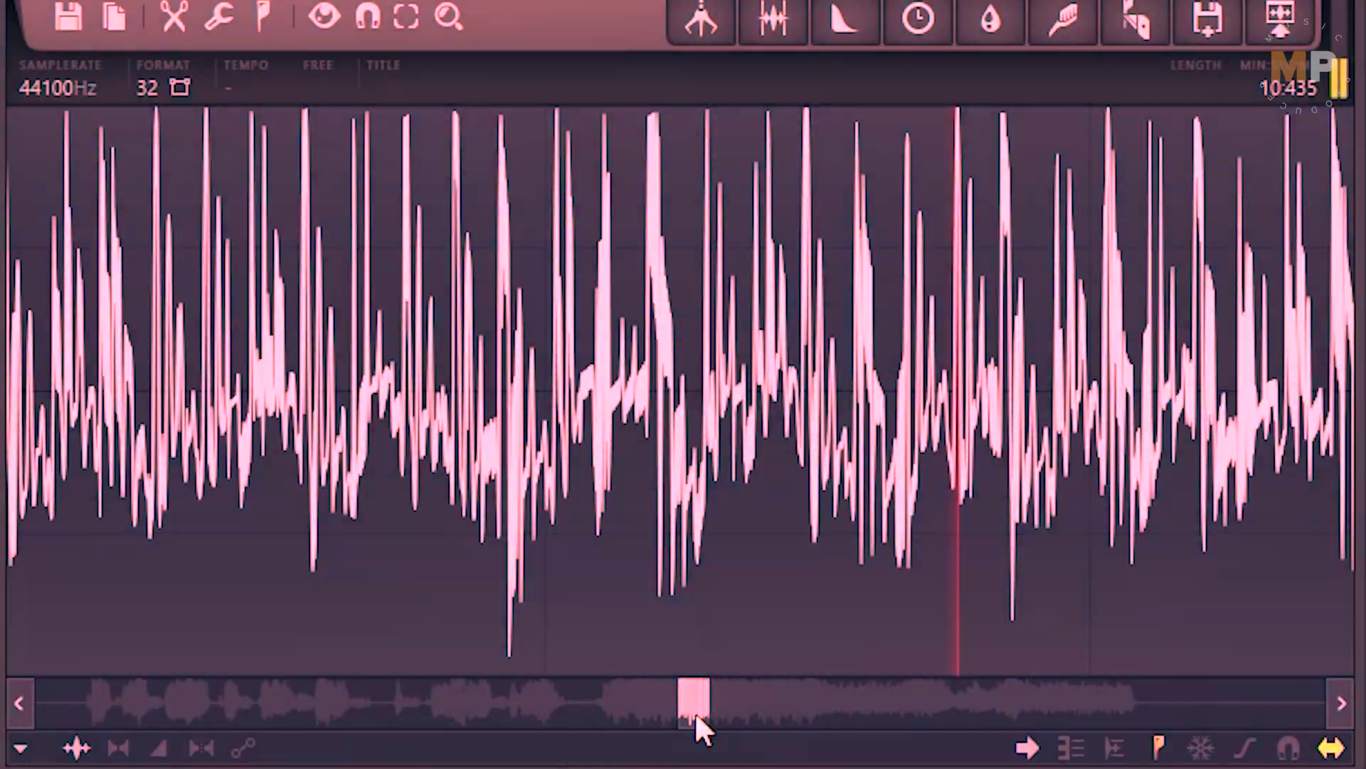
pyautogui.moveTo(283, 431); pyautogui.dragTo(290, 432)
pyautogui.moveTo(722, 711); pyautogui.dragTo(747, 711)
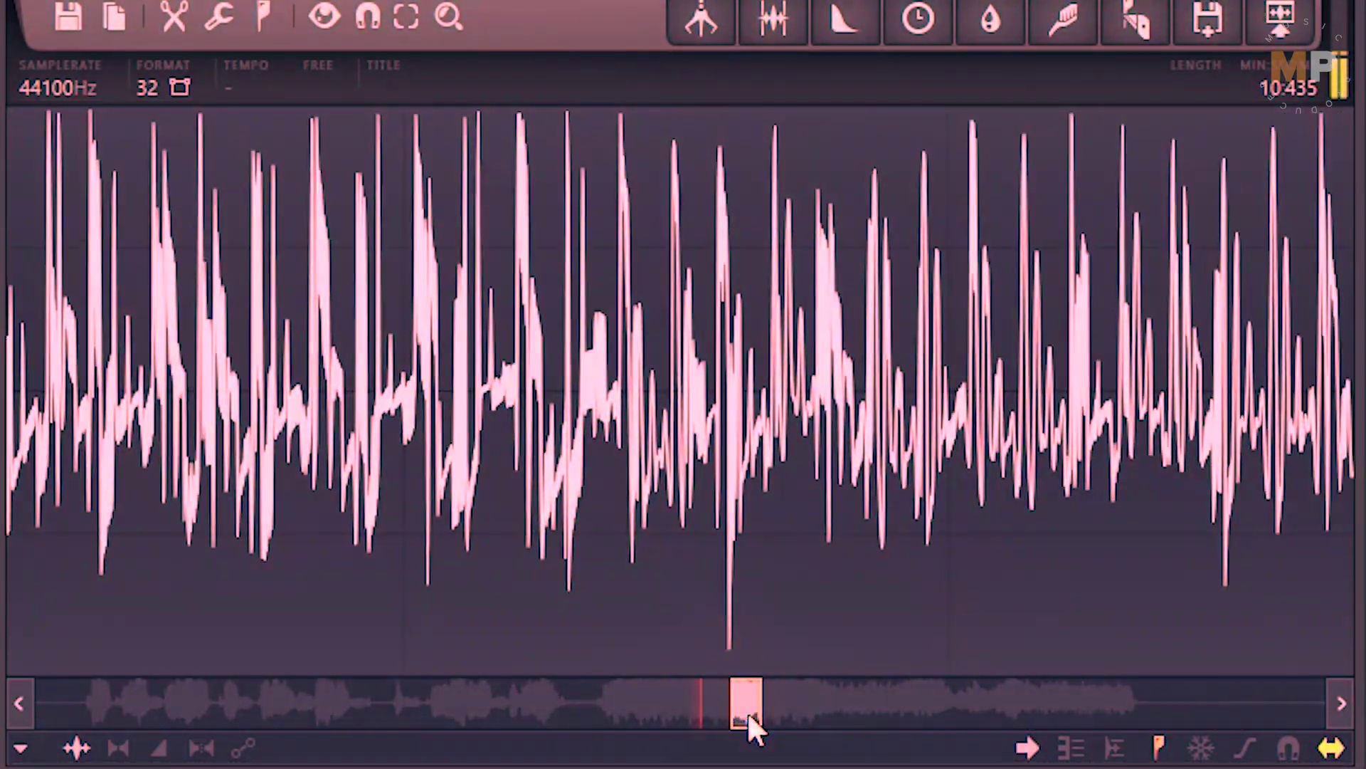
pyautogui.scroll(2, 651, 508)
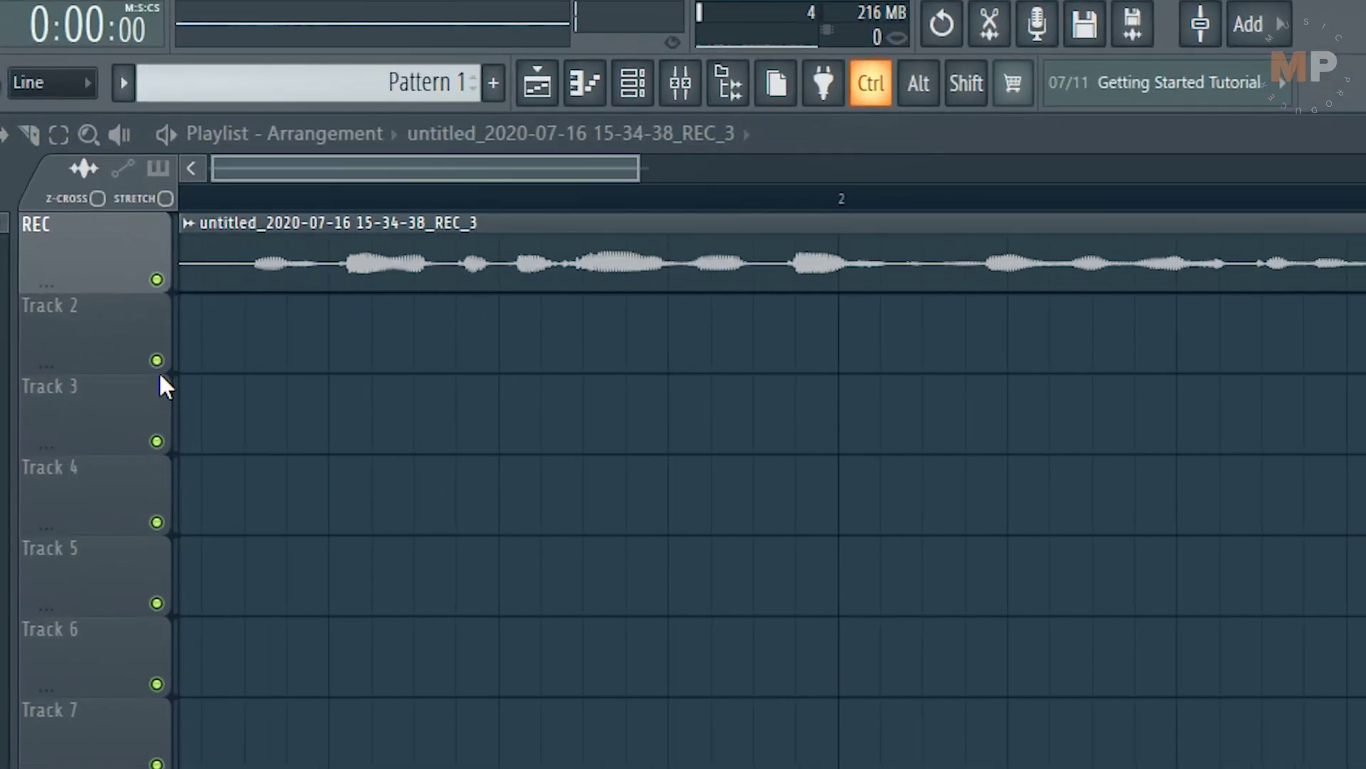
pyautogui.hotkey('ctrl', 'a')
pyautogui.scroll(-3, 341, 524)
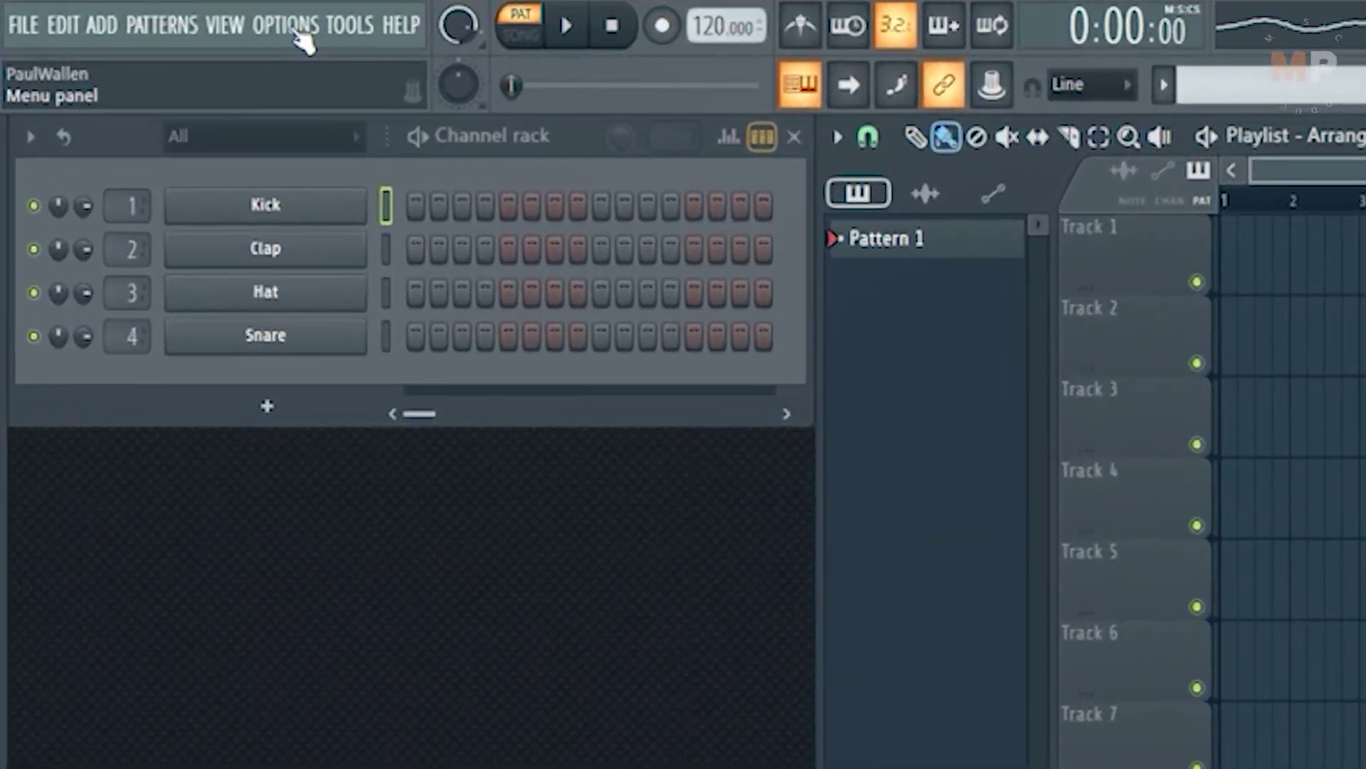
# Bring up the Audio settings page from the Options menu.
pyautogui.click(105, 23)
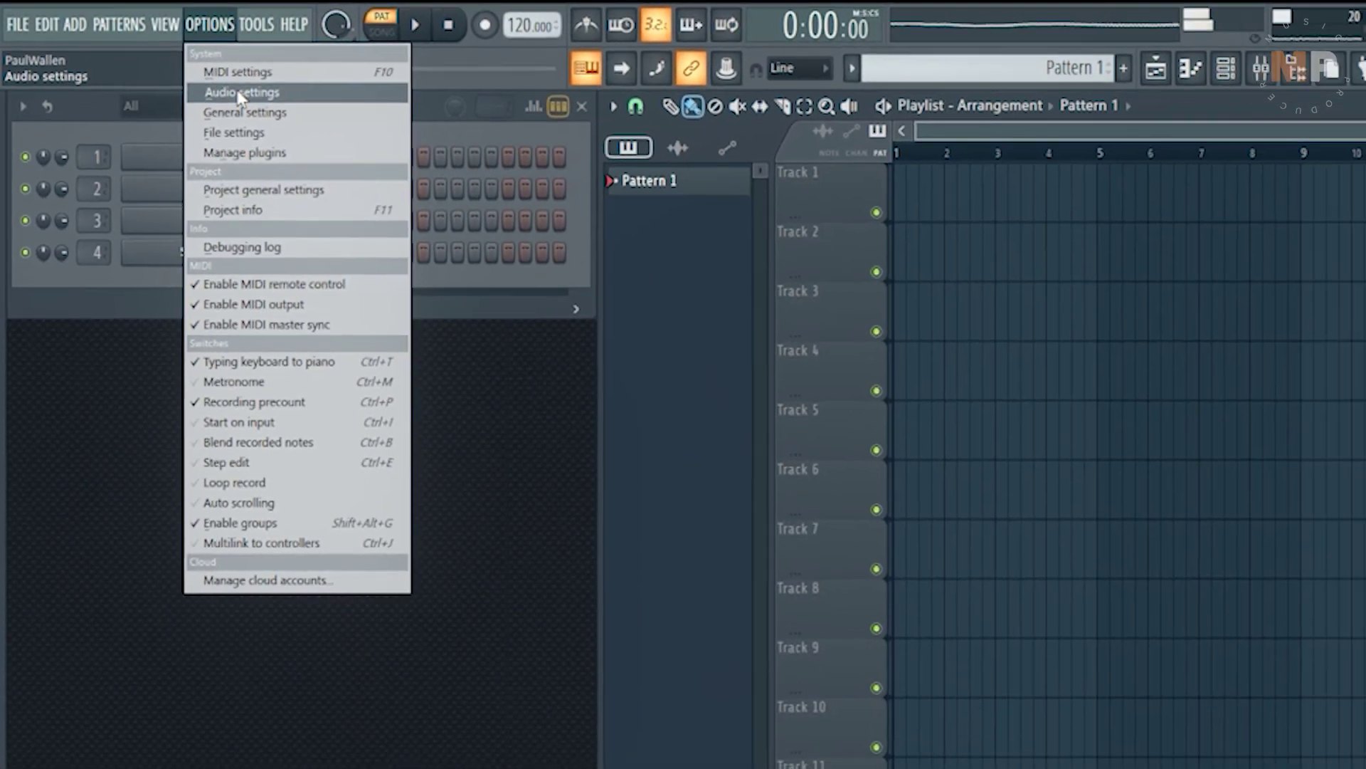
pyautogui.click(327, 118)
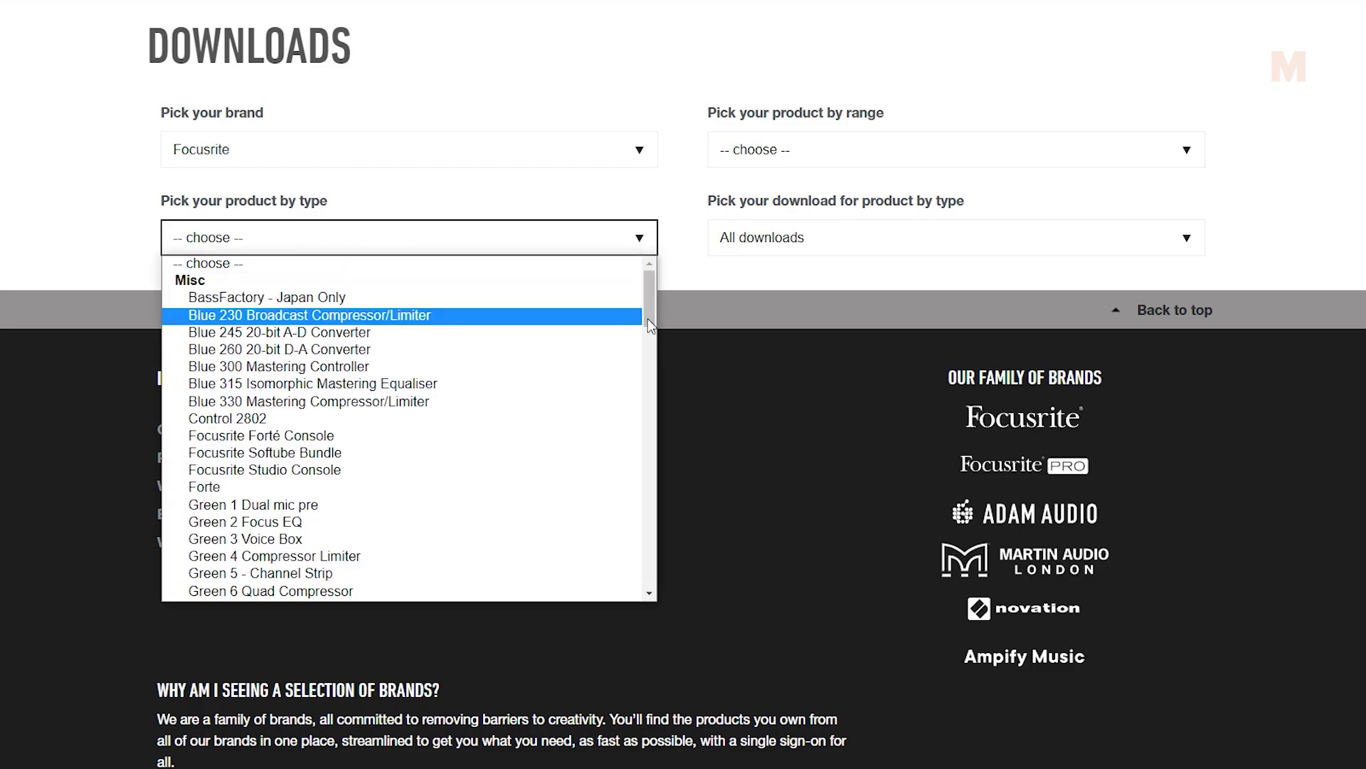
# Choose Scarlett 2i2 2nd Gen, then download and launch the Windows USB Driver 4.65.5 installer.
pyautogui.moveTo(647, 318); pyautogui.dragTo(626, 530)
pyautogui.click(347, 411)
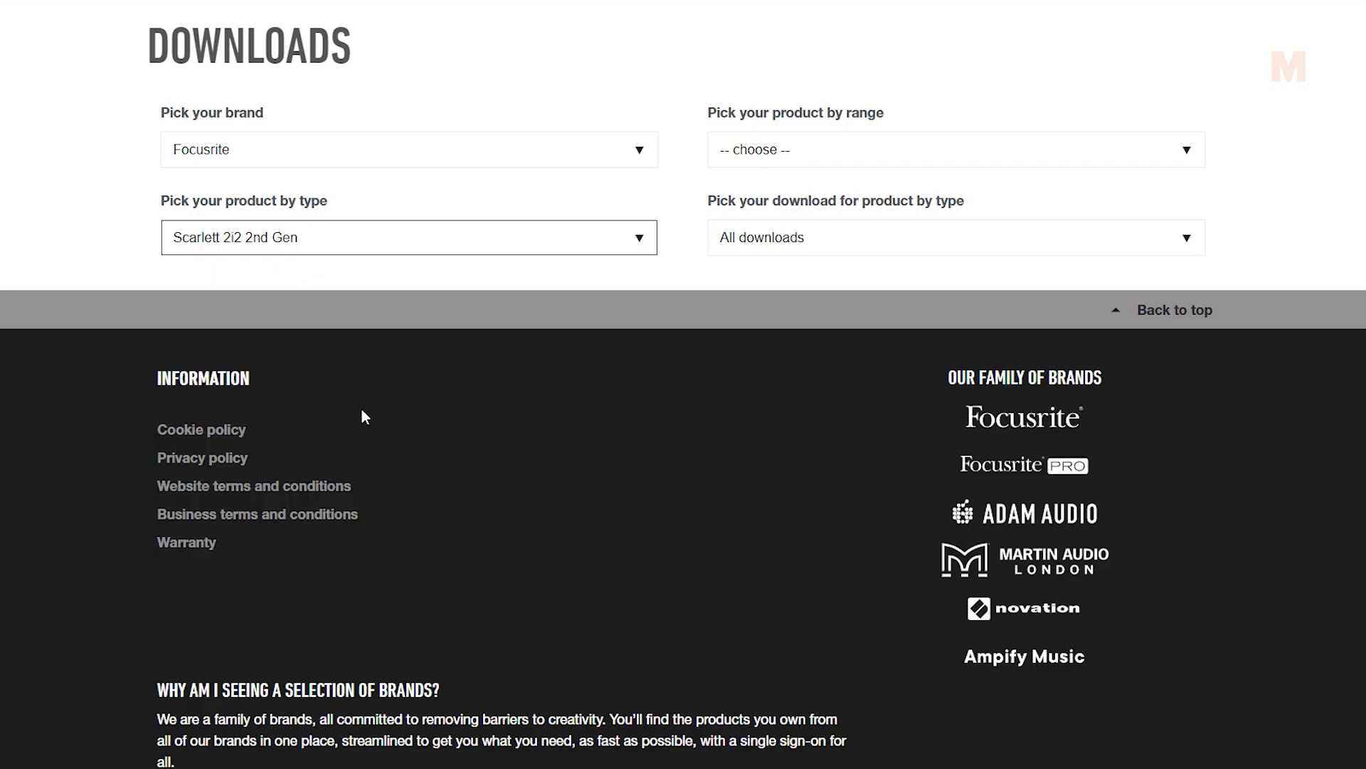
pyautogui.click(247, 297)
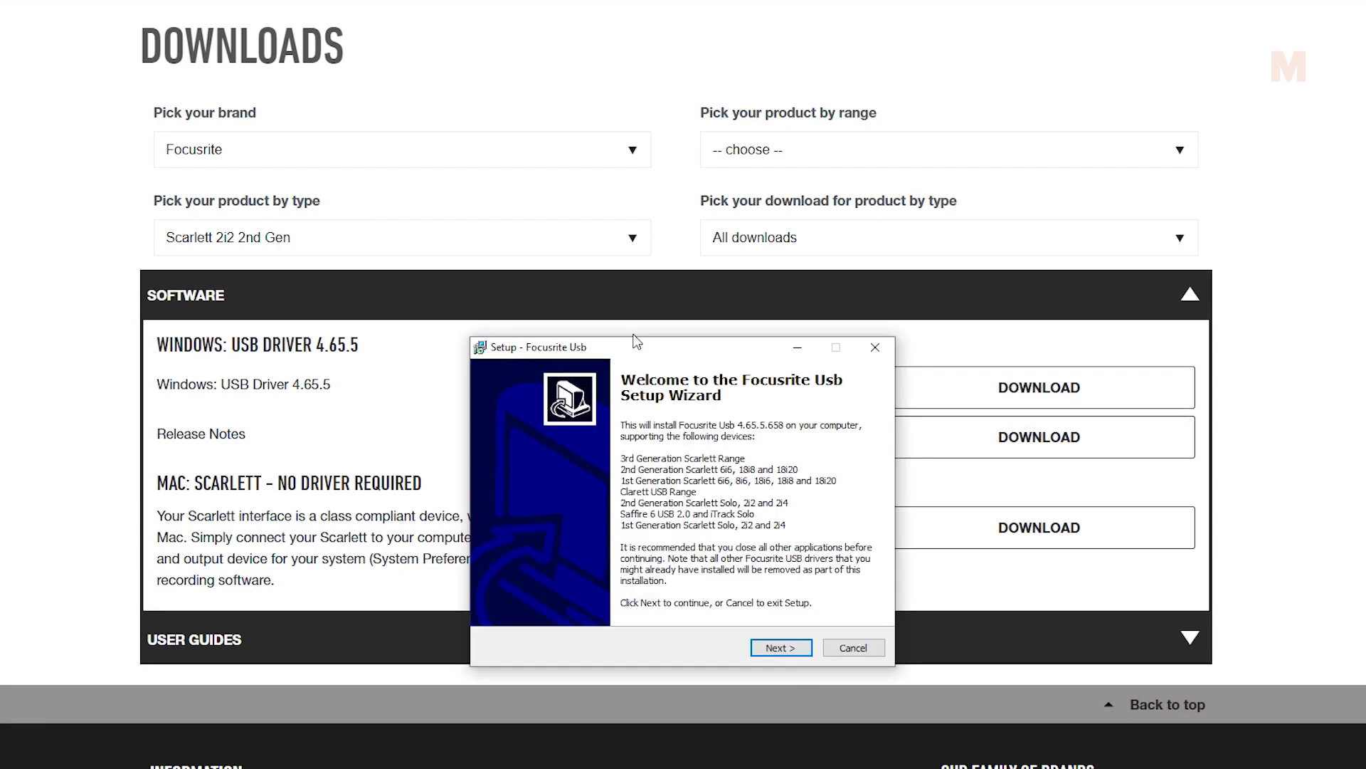
pyautogui.click(777, 646)
pyautogui.click(603, 596)
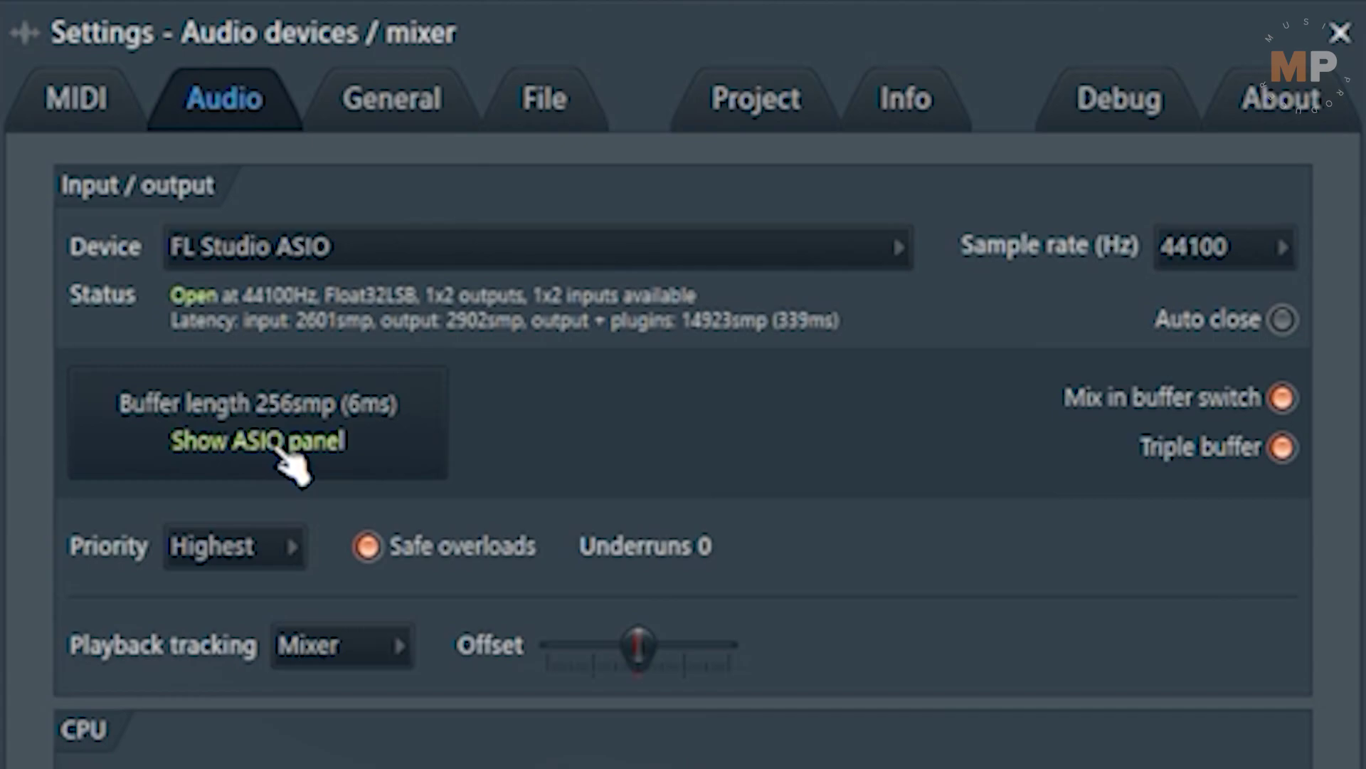
# Show the FL Studio ASIO driver's own panel from the Audio settings.
pyautogui.click(277, 445)
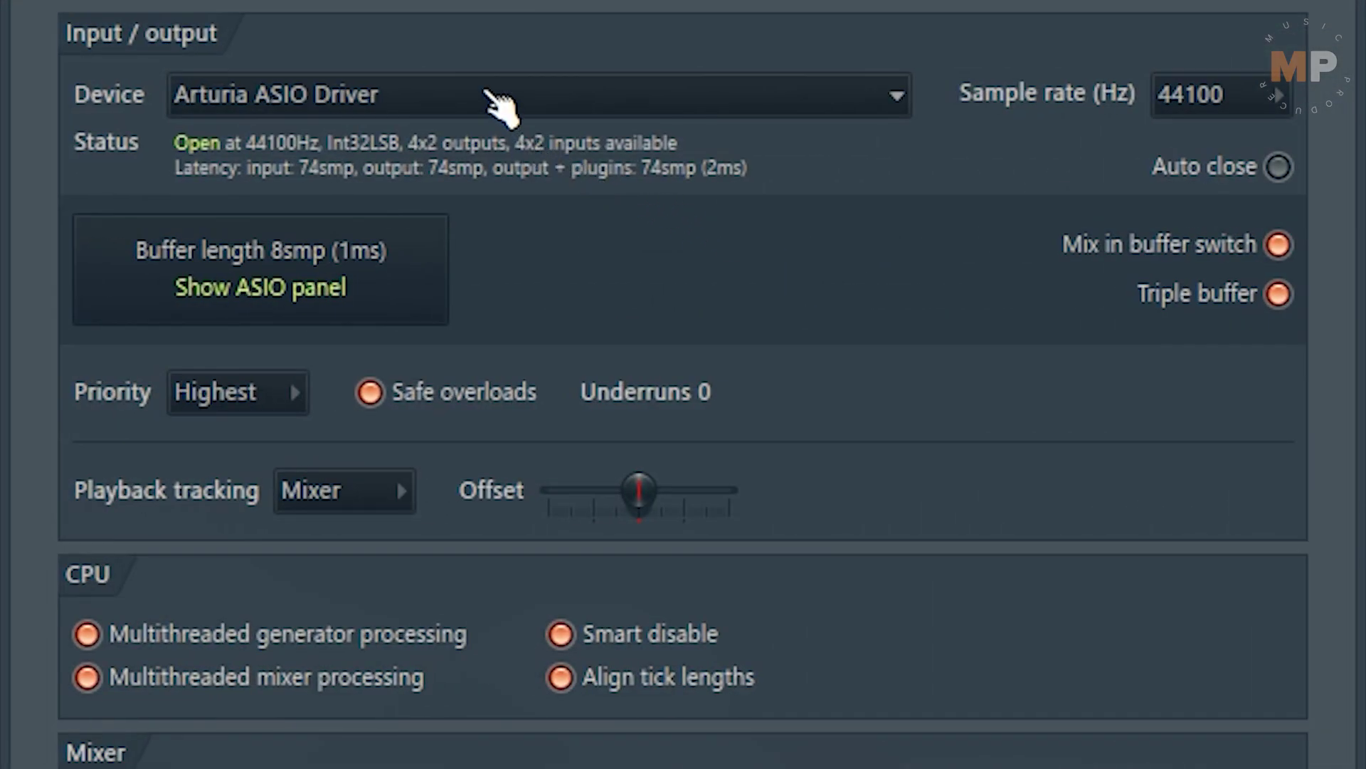
# Switch the audio device to Arturia ASIO Driver and list the buffer sizes in its control panel.
pyautogui.click(484, 107)
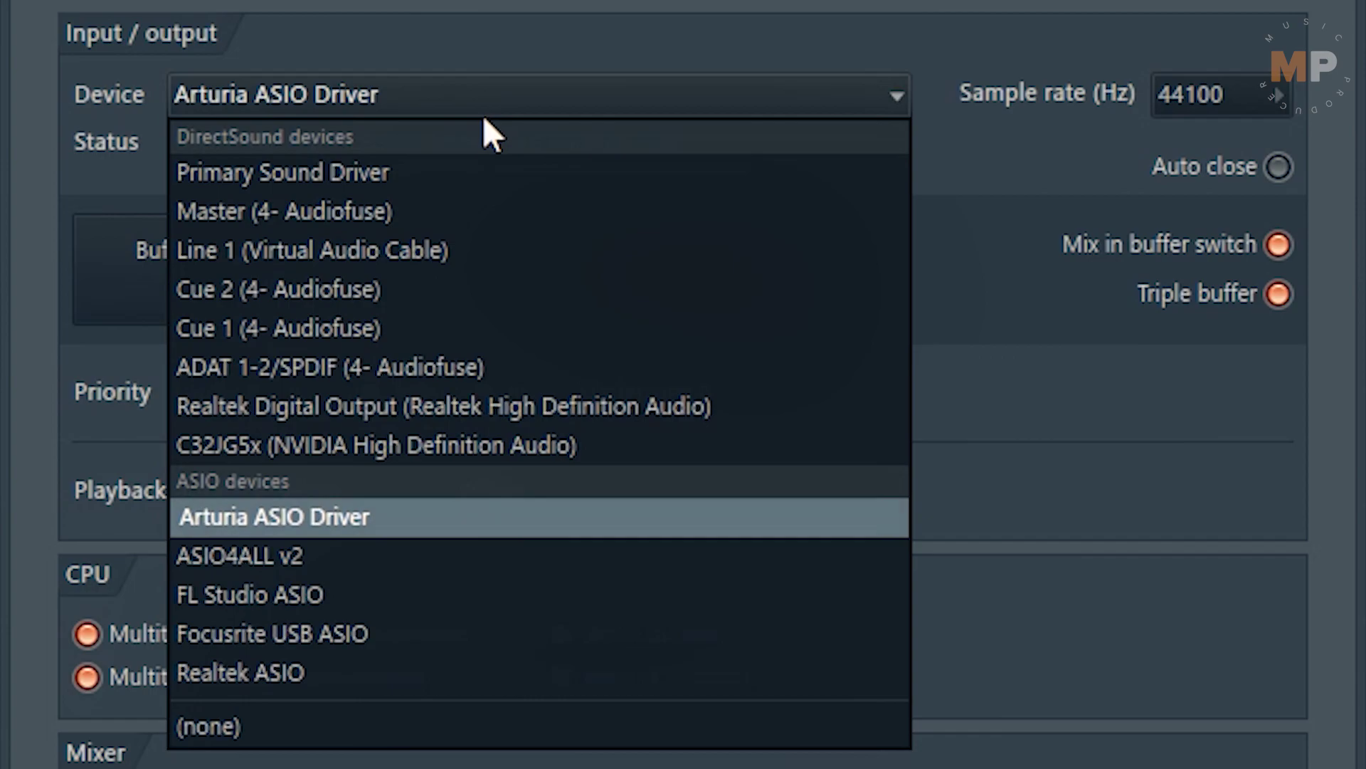
pyautogui.click(420, 527)
pyautogui.click(304, 292)
pyautogui.click(640, 316)
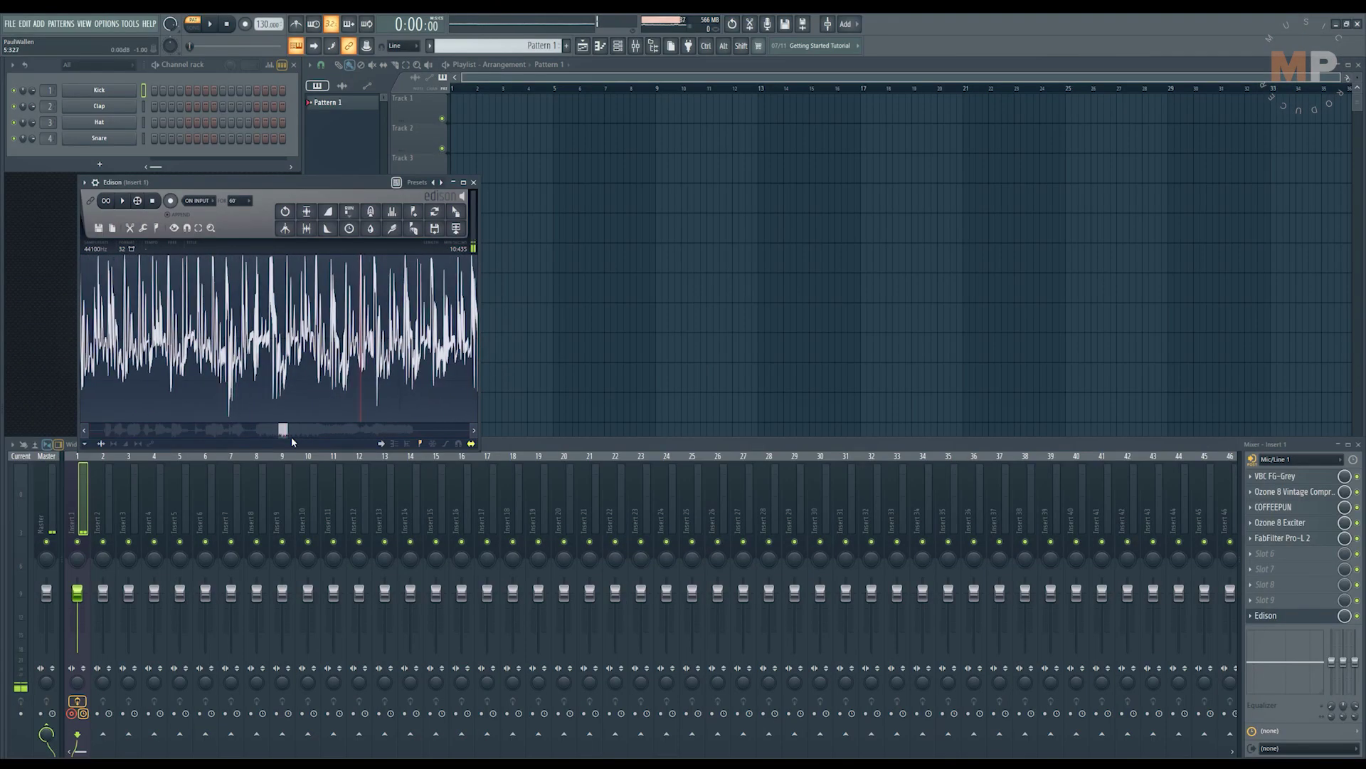
# Scroll Edison's waveform overview, then check the FL Studio ASIO buffer length choices at 256 samples.
pyautogui.moveTo(284, 434); pyautogui.dragTo(298, 437)
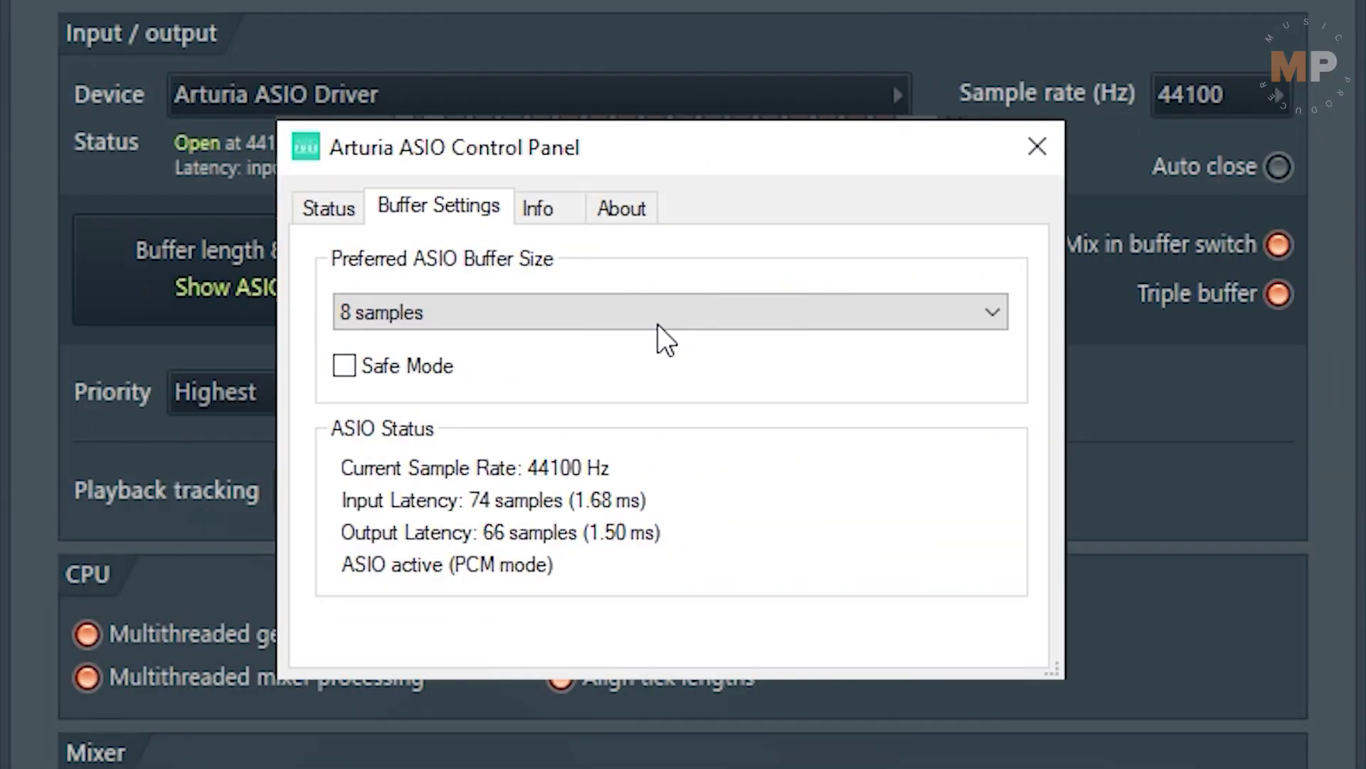
pyautogui.click(628, 317)
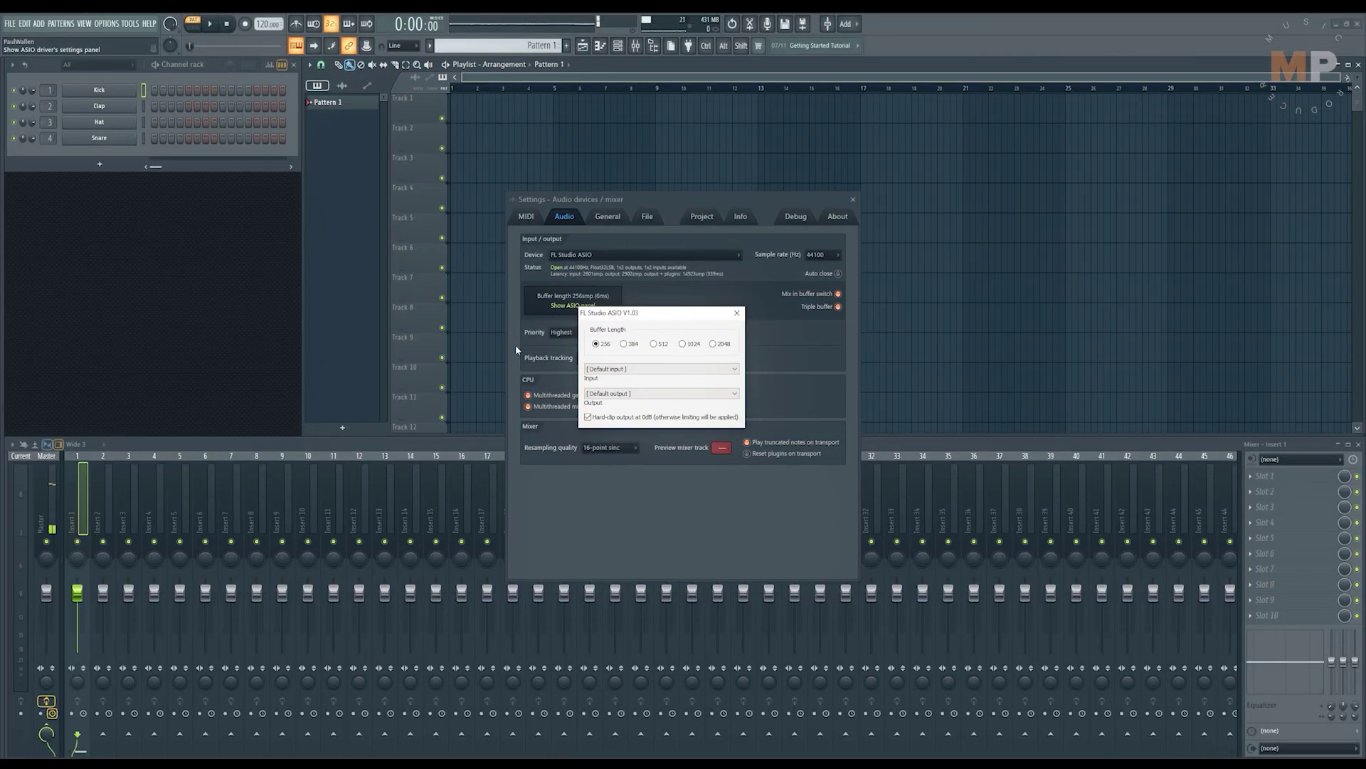
# Close the audio settings, returning to the empty project workspace.
pyautogui.click(736, 313)
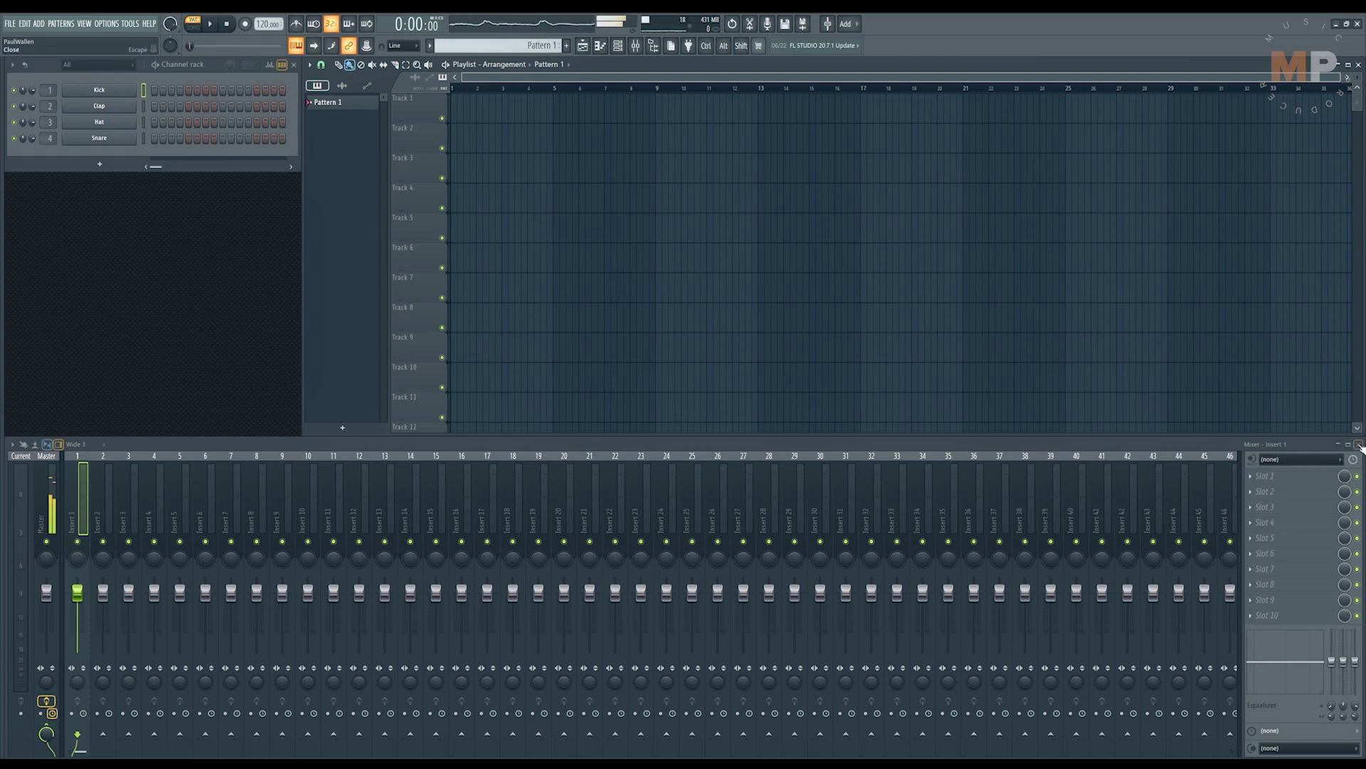
pyautogui.moveTo(79, 505); pyautogui.dragTo(431, 493)
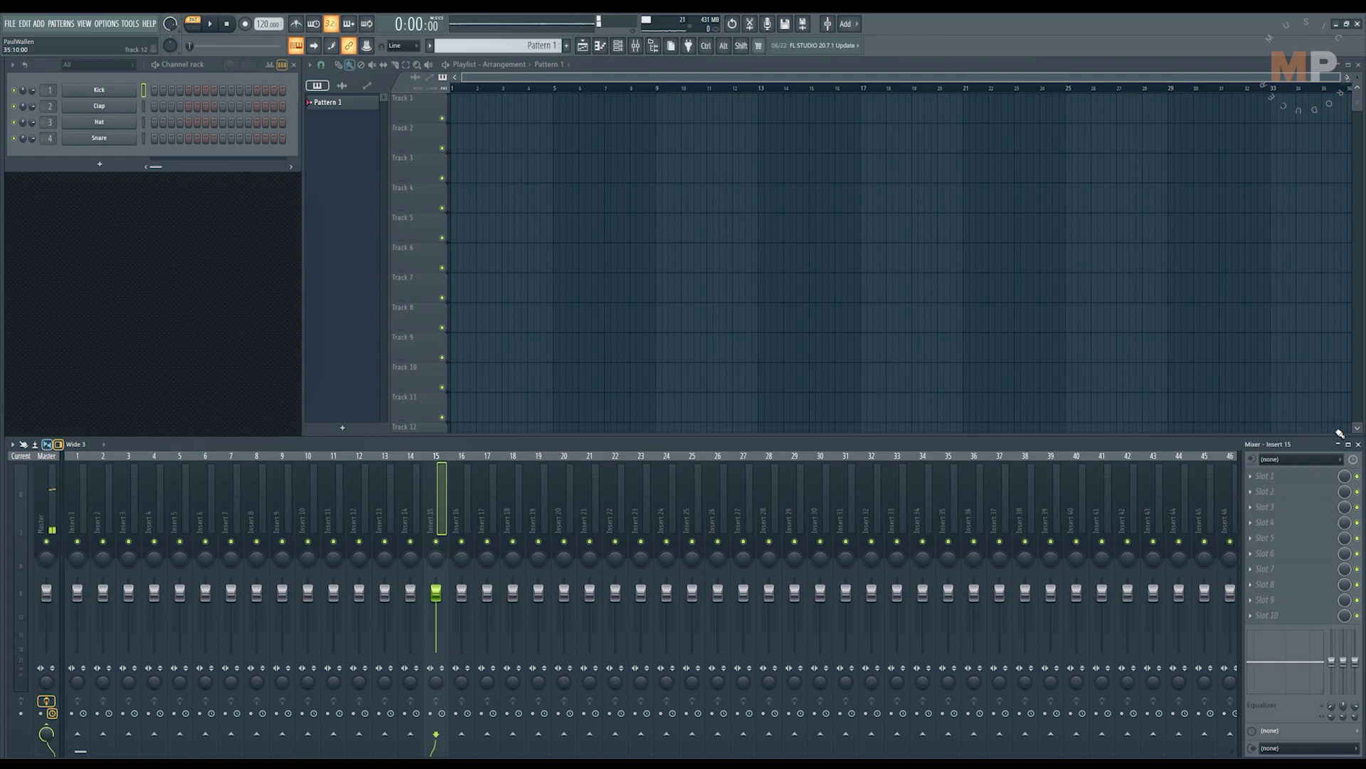
pyautogui.click(1357, 444)
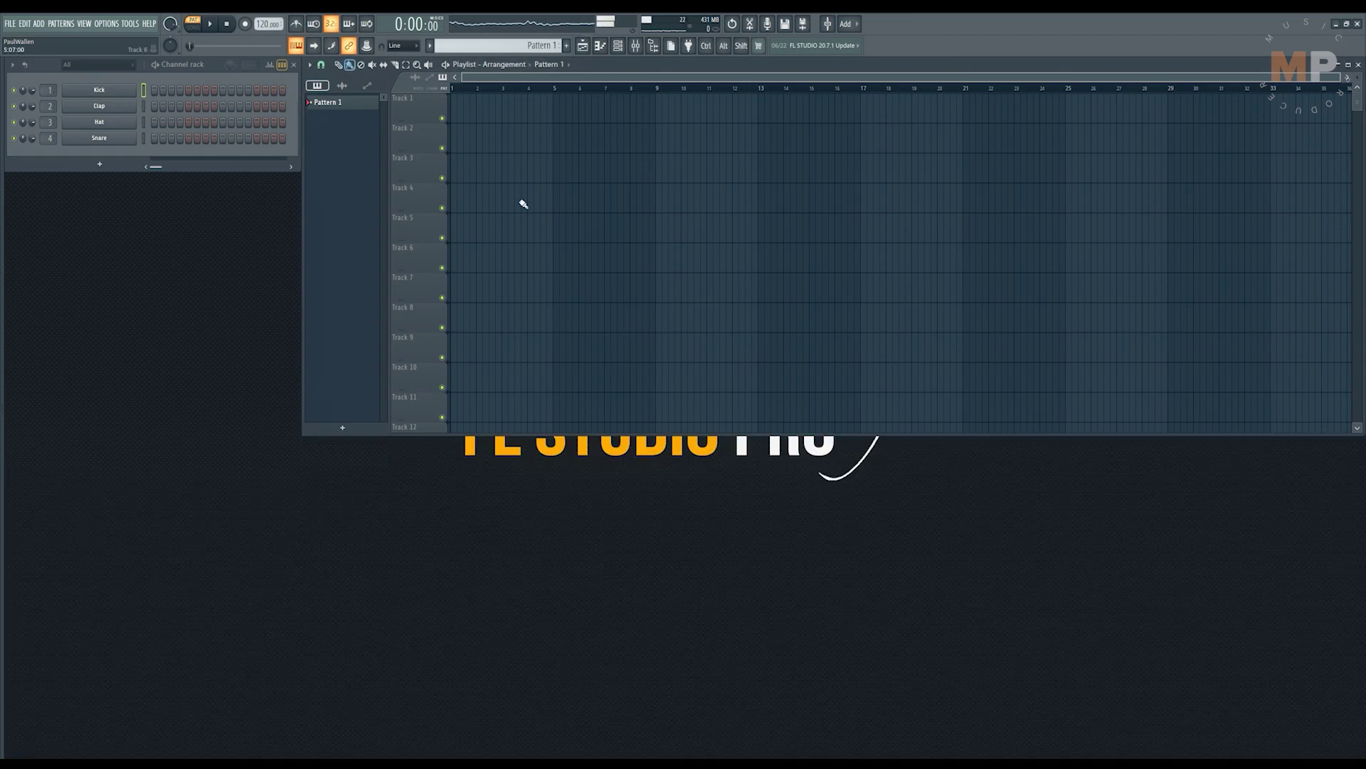
pyautogui.click(635, 46)
pyautogui.click(635, 46)
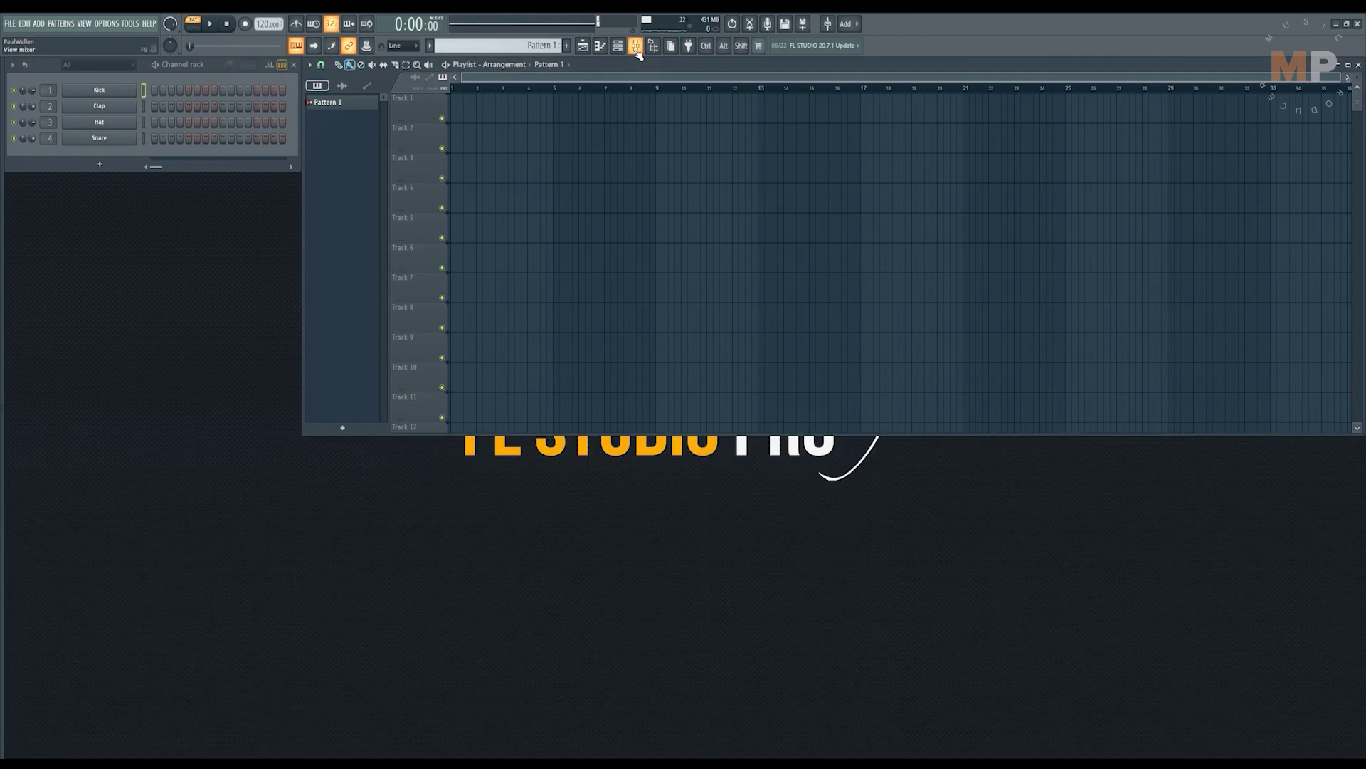
pyautogui.press('F9')
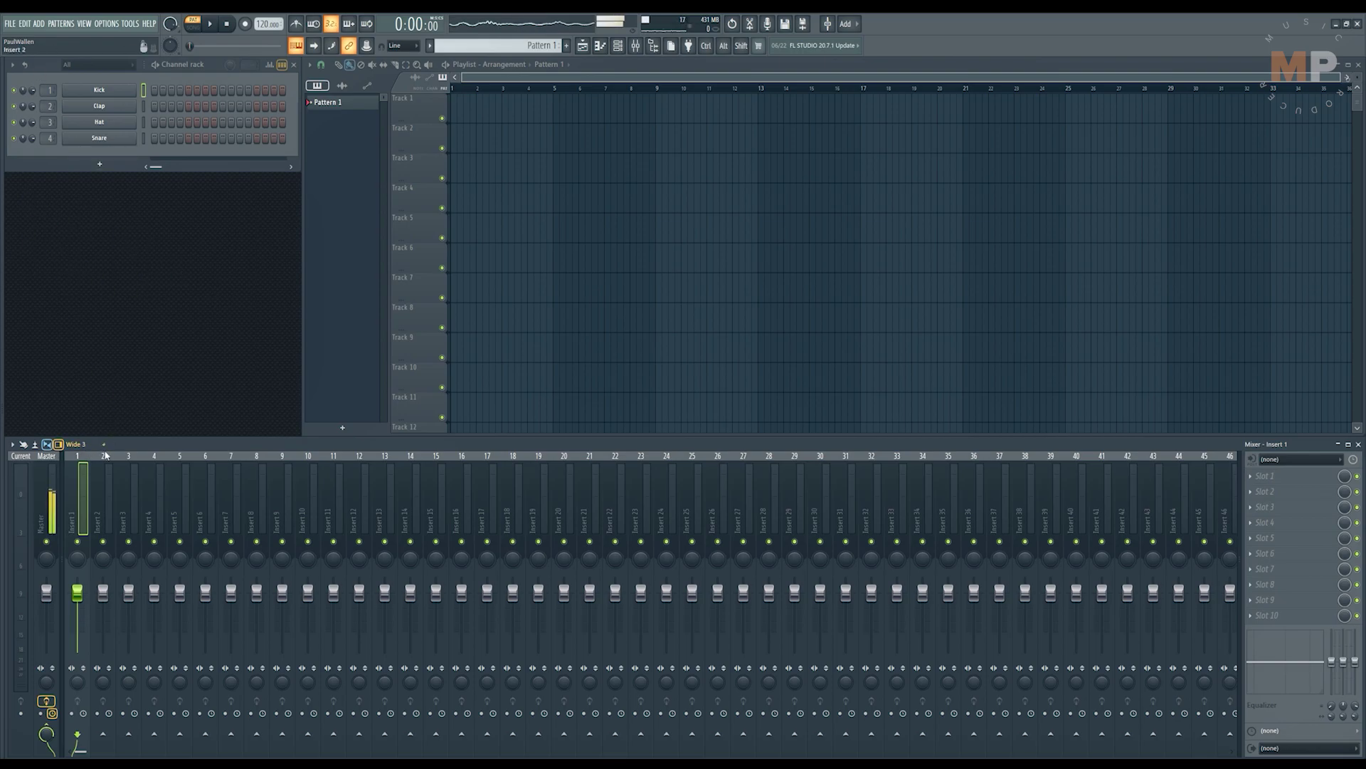
# Route input In 1 into mixer Insert 5, clearing and re-selecting it to confirm.
pyautogui.click(181, 507)
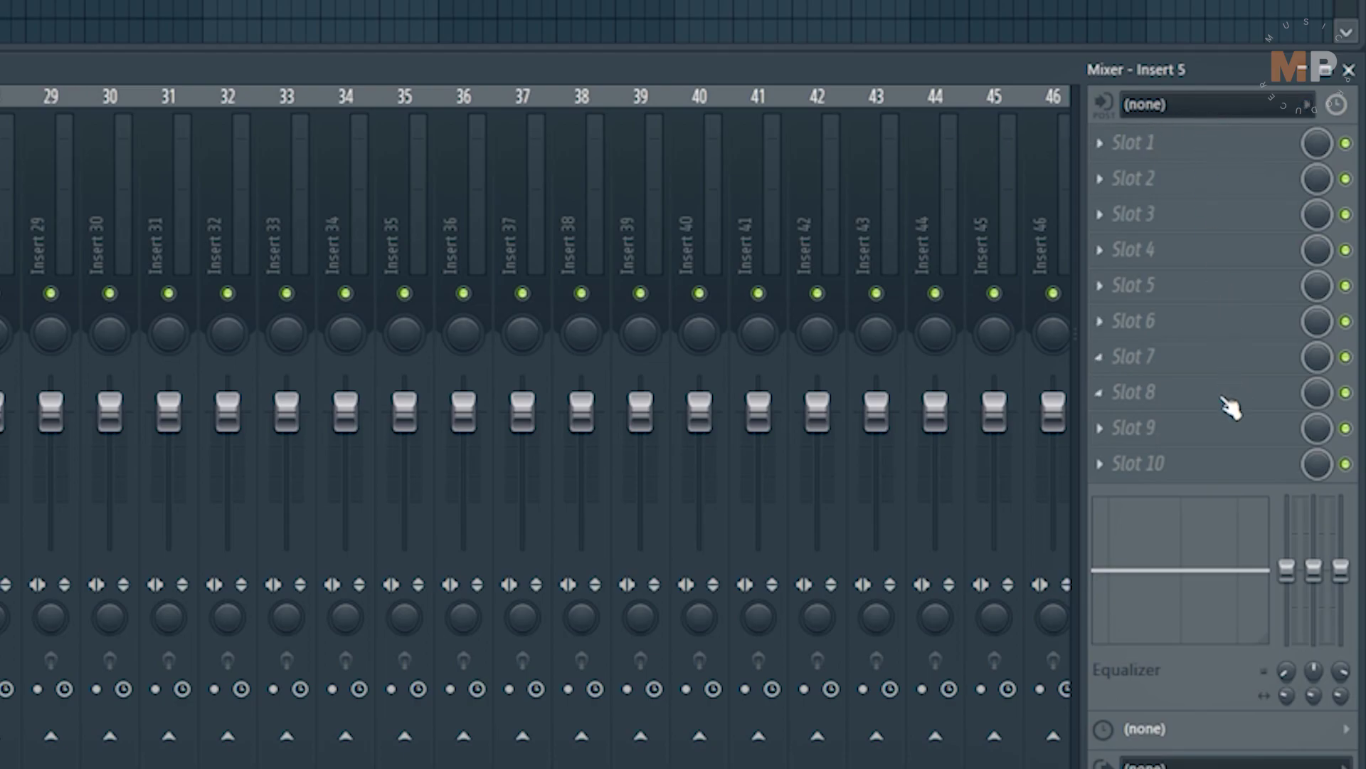
pyautogui.click(1223, 103)
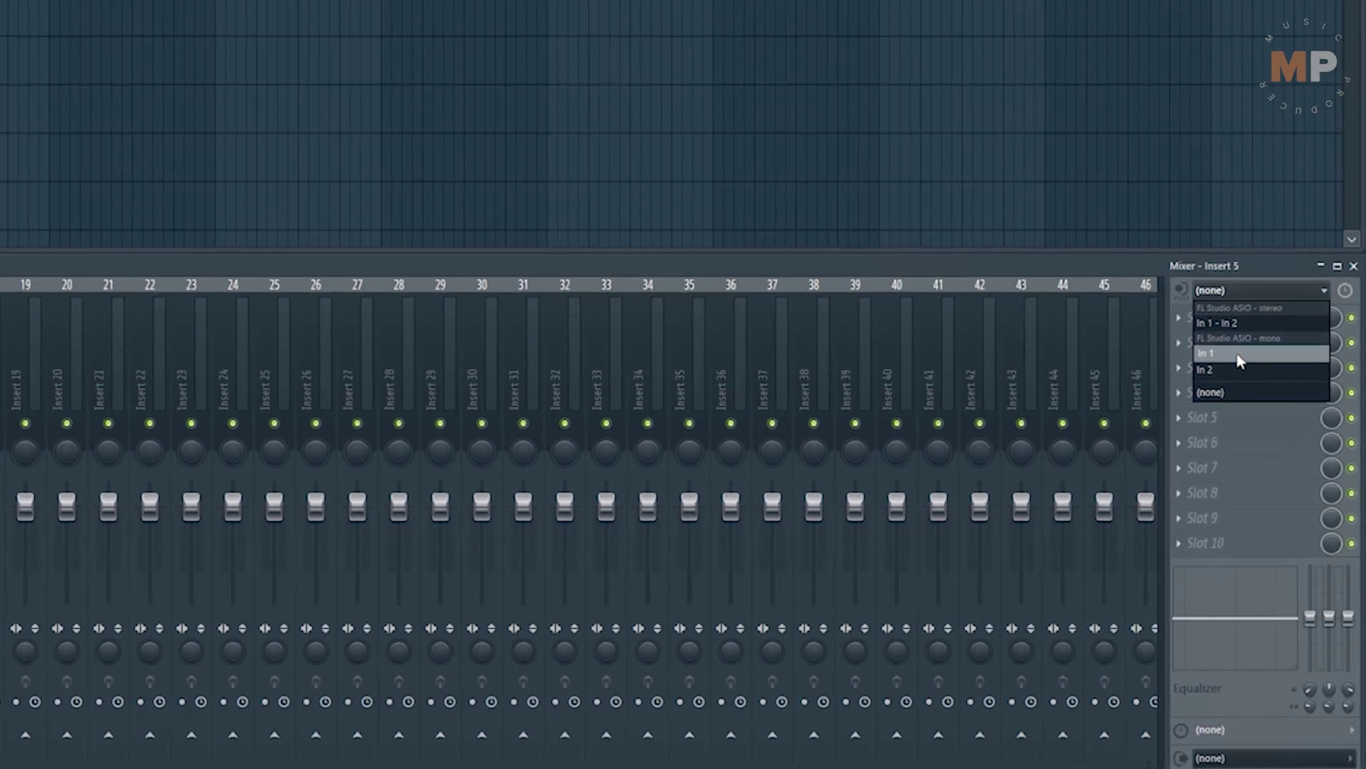
pyautogui.click(1239, 356)
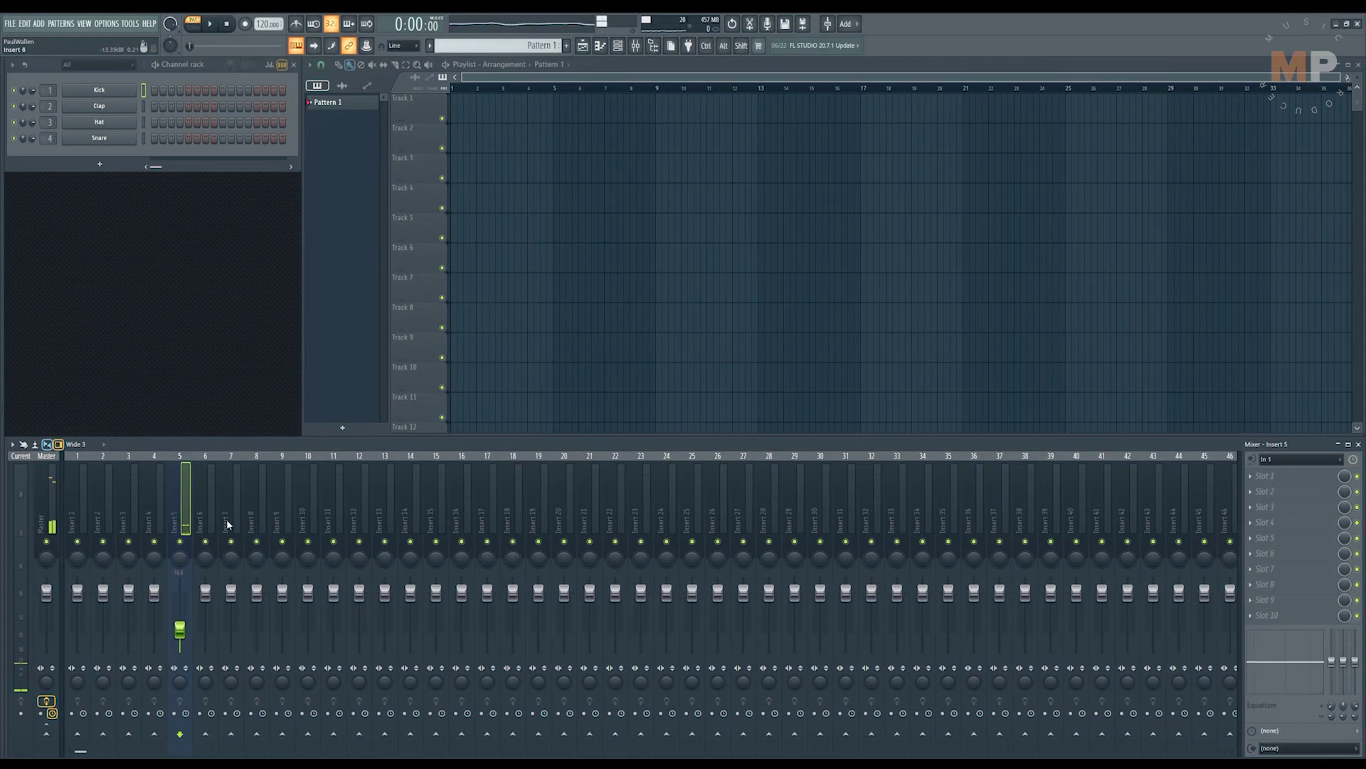
pyautogui.click(1295, 460)
pyautogui.click(1284, 524)
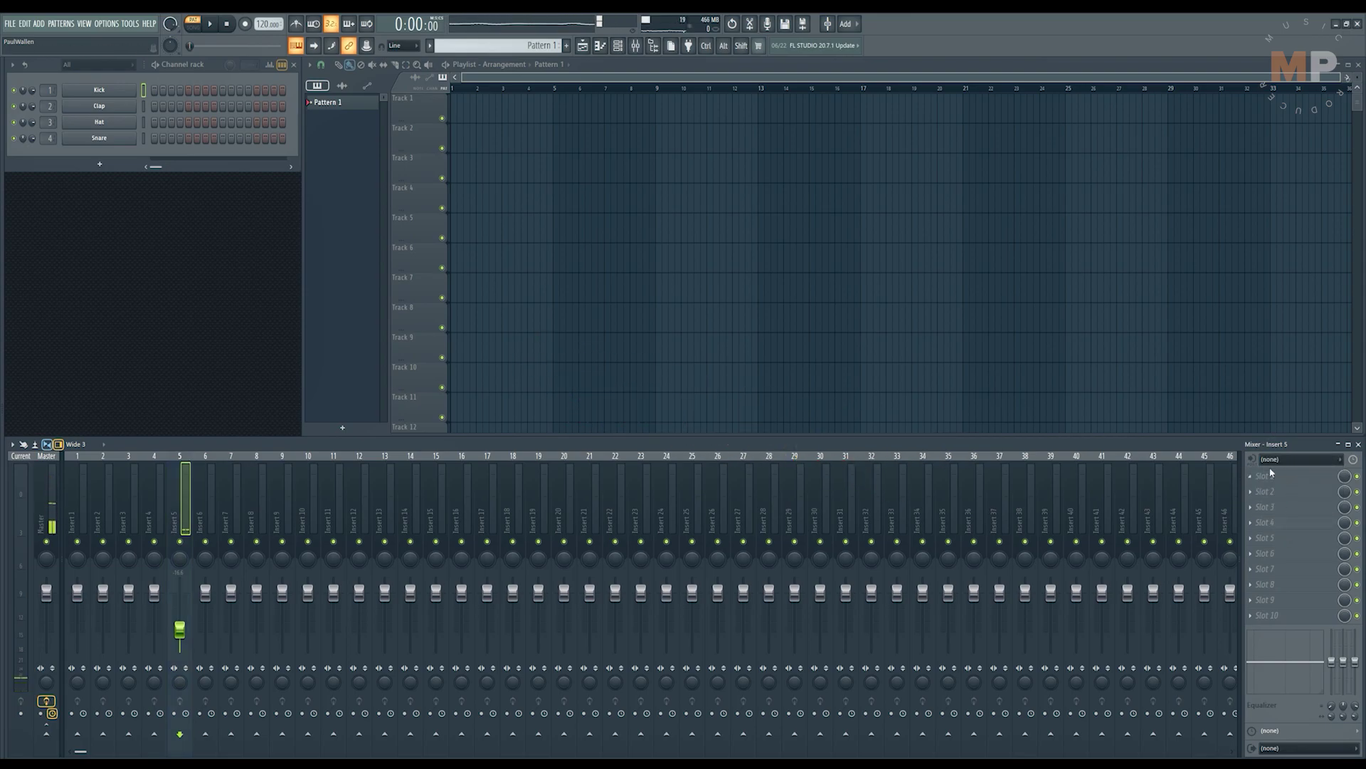
pyautogui.click(1292, 462)
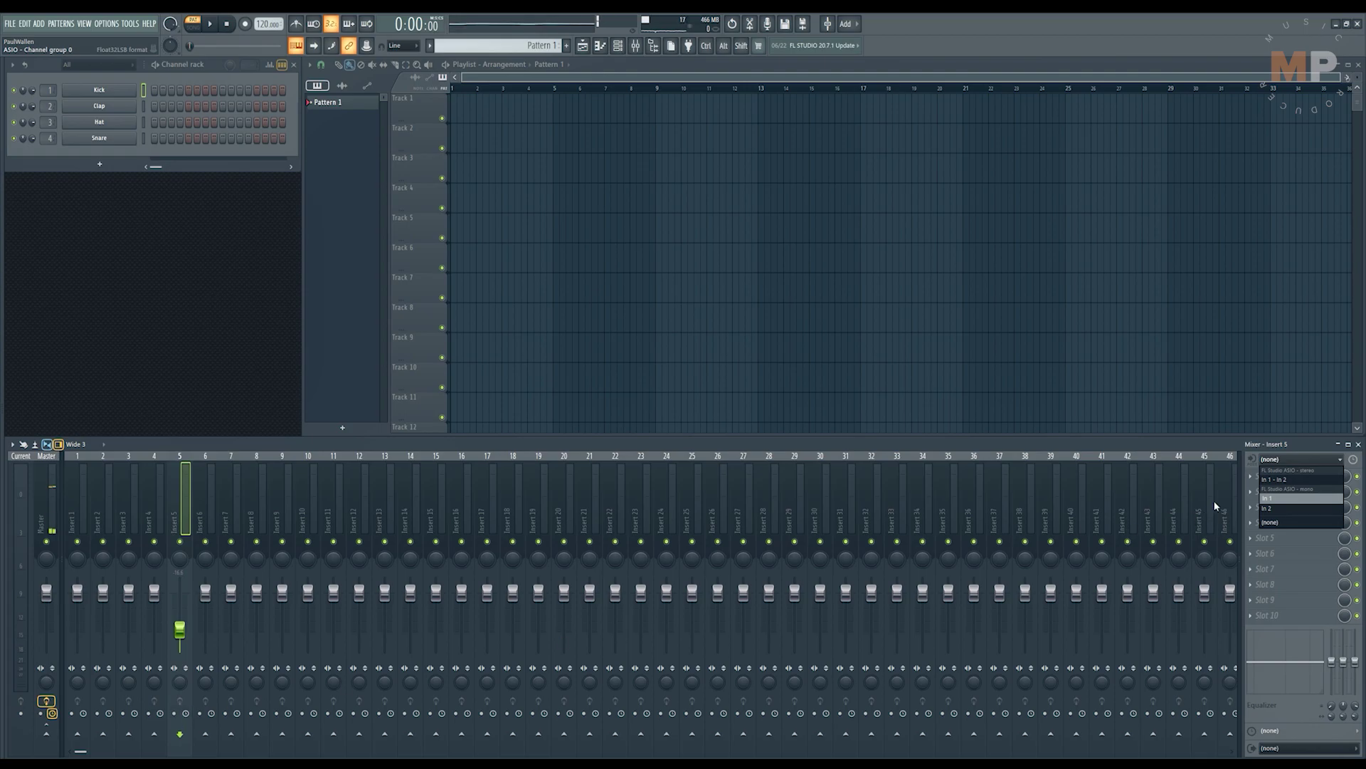
pyautogui.click(1281, 498)
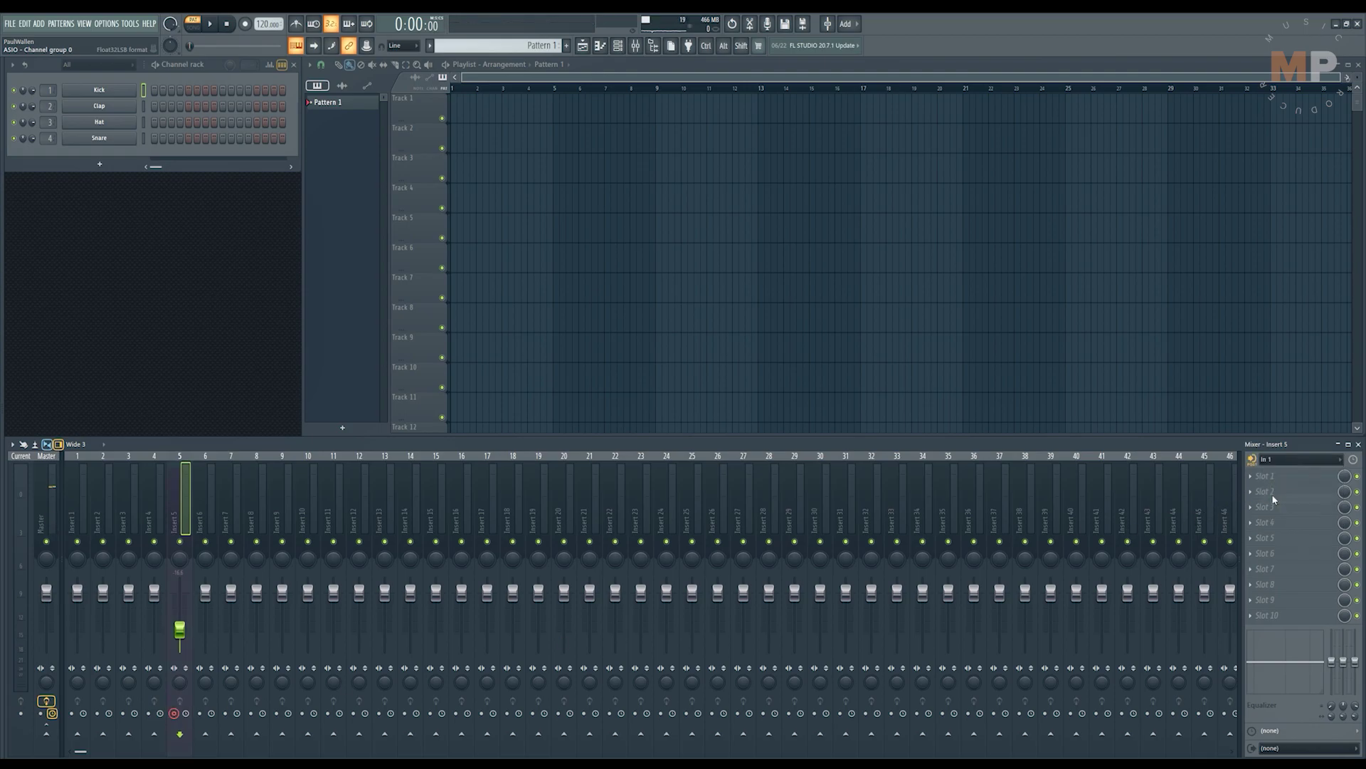
# Arm and toggle Record, then start Song-mode playback to begin recording a take.
pyautogui.click(248, 24)
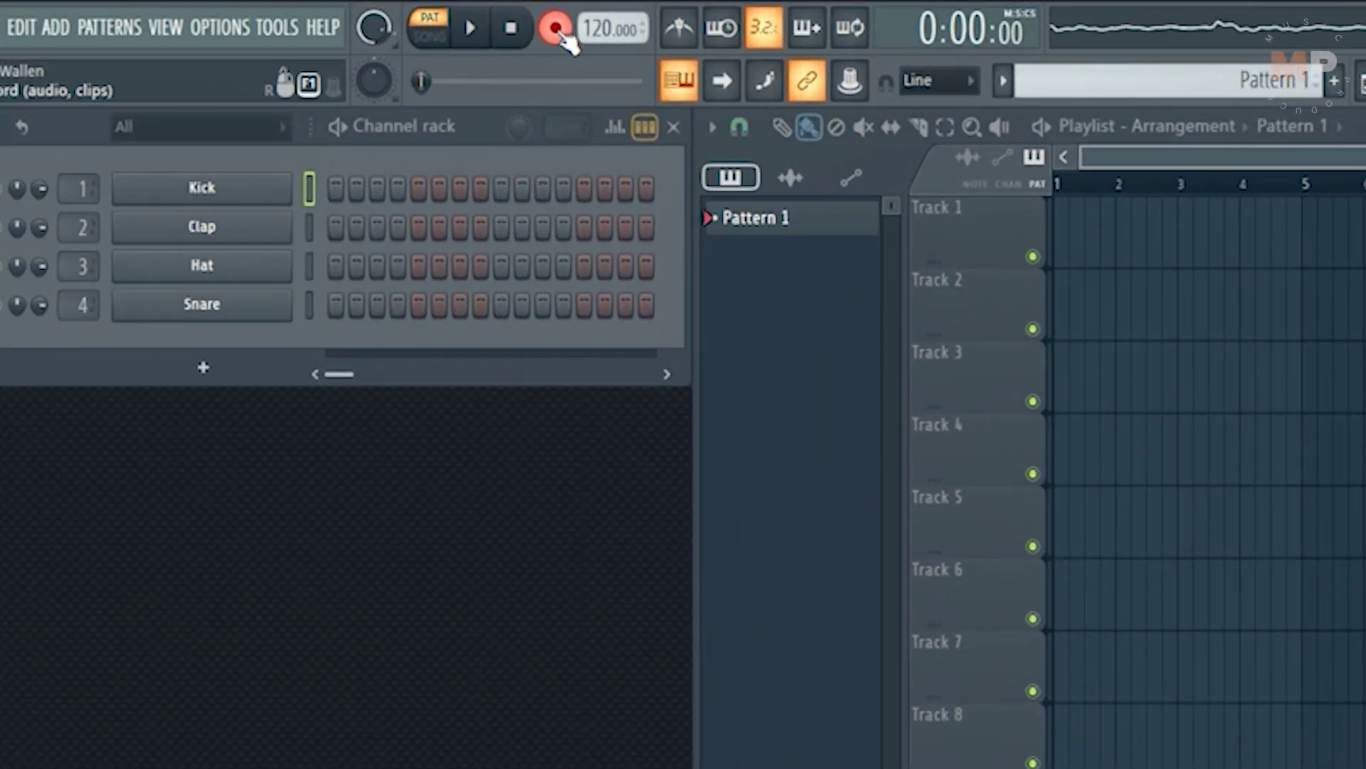
pyautogui.click(556, 30)
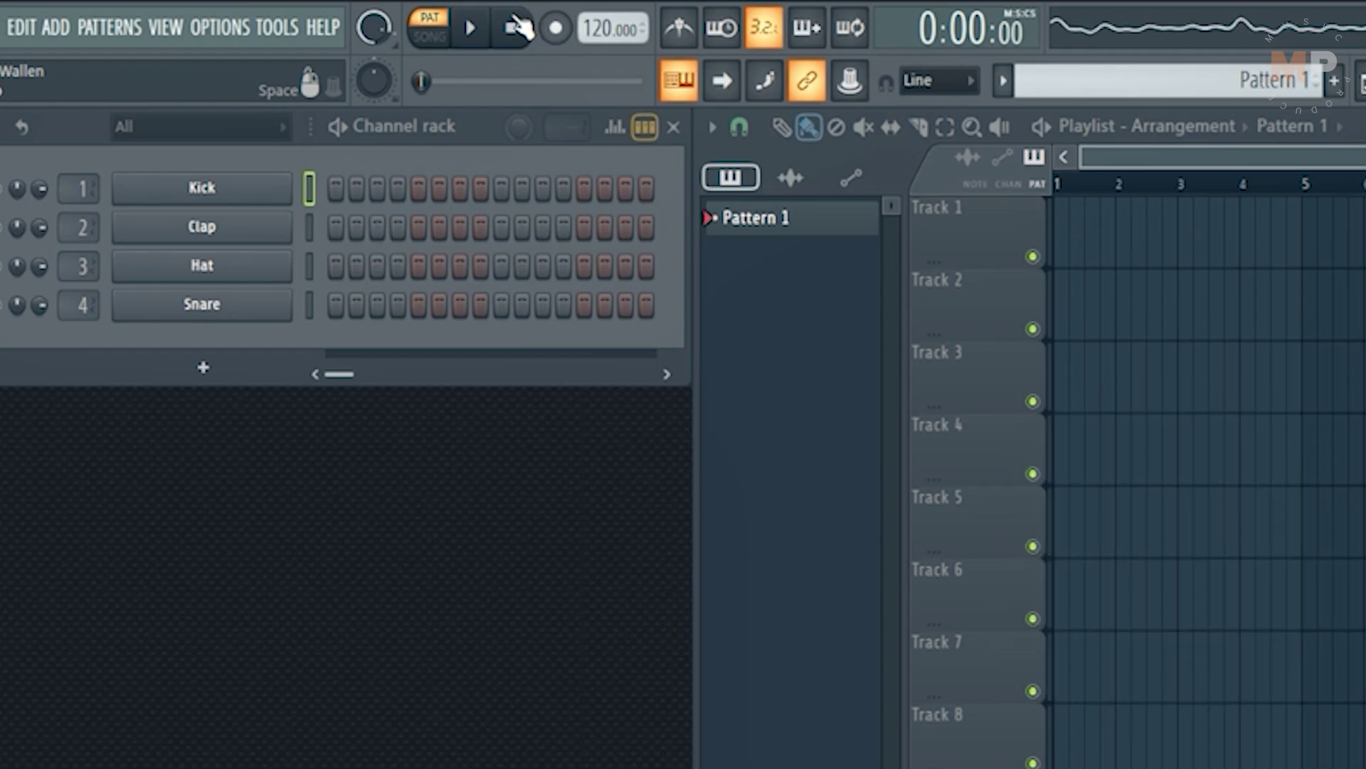
pyautogui.click(469, 27)
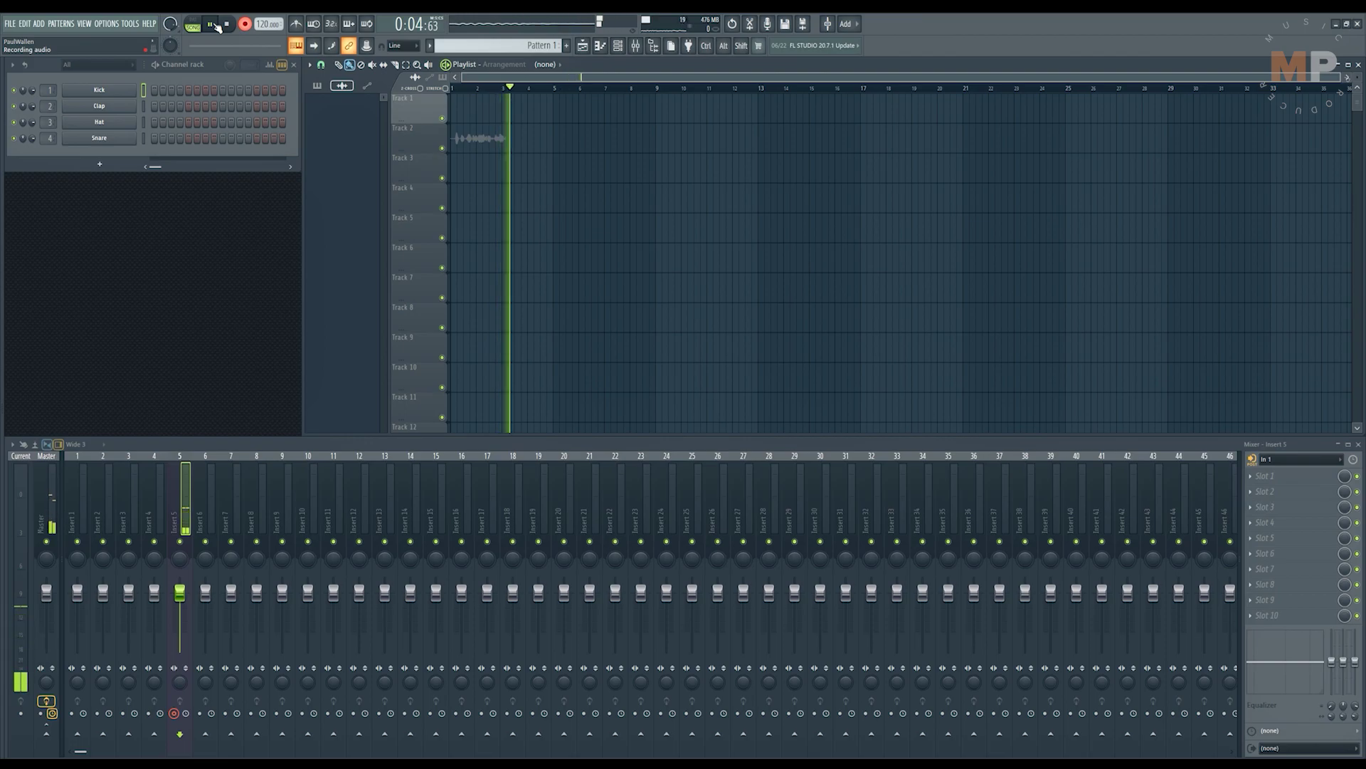
# Stop the take, play it back, and drag the recorded clip from Track 2 to Track 1.
pyautogui.click(225, 25)
pyautogui.press('space')
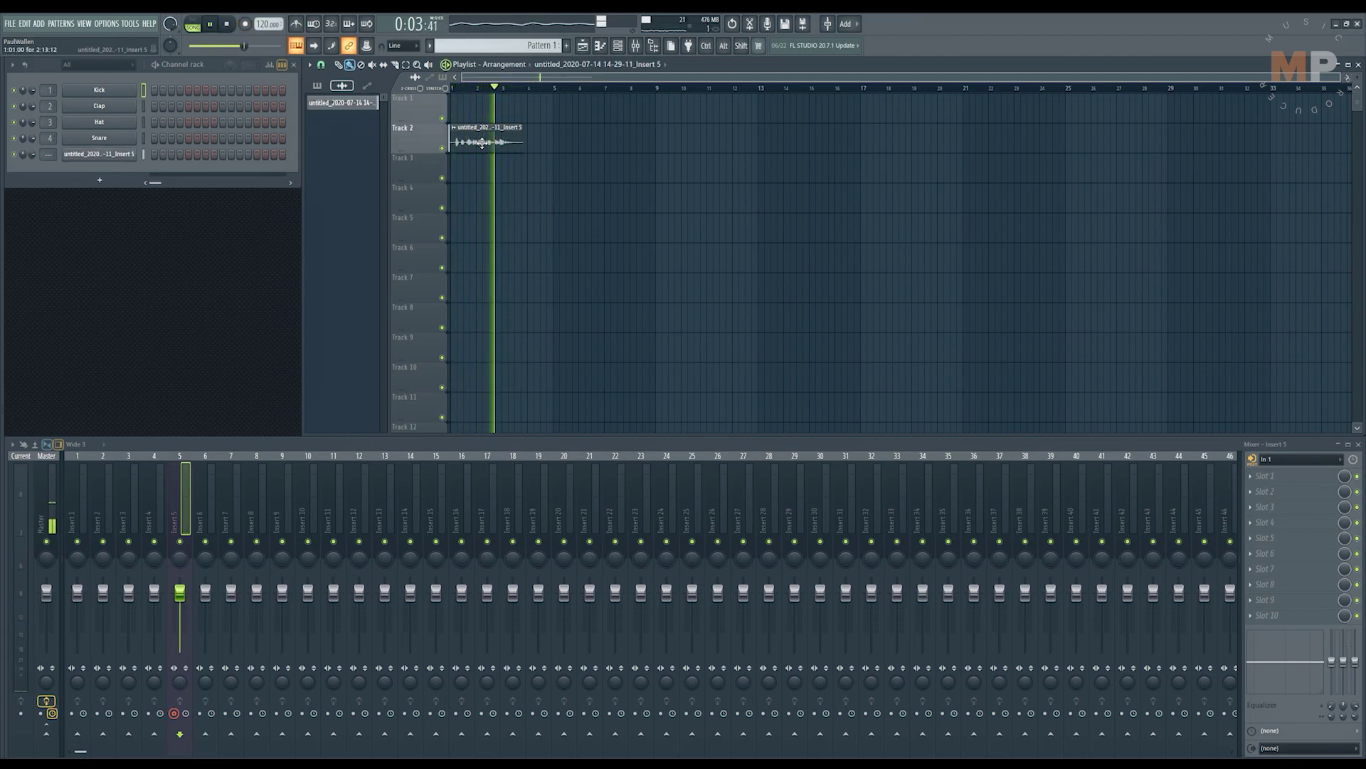
pyautogui.moveTo(479, 144); pyautogui.dragTo(479, 114)
pyautogui.press('space')
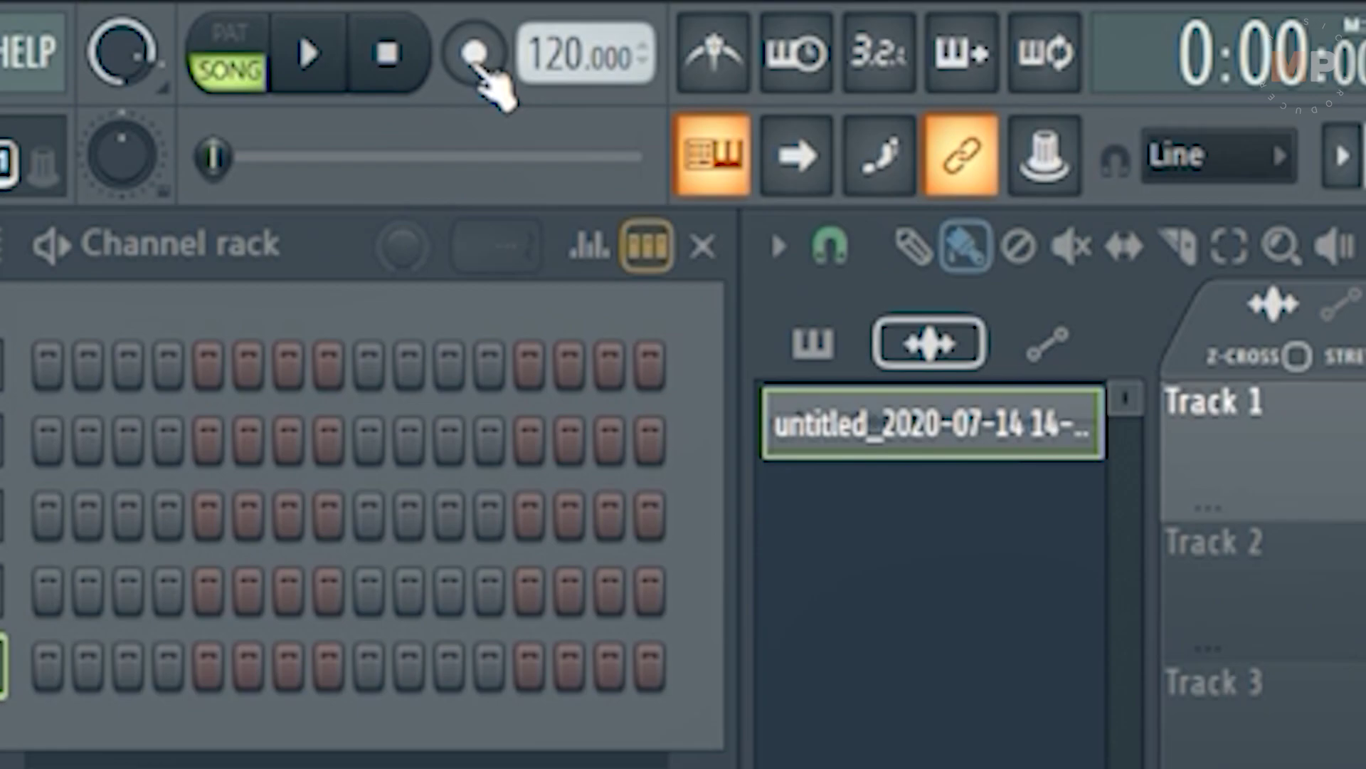
# Enable 'Recording starts playback' from the Record button's options menu.
pyautogui.rightClick(475, 57)
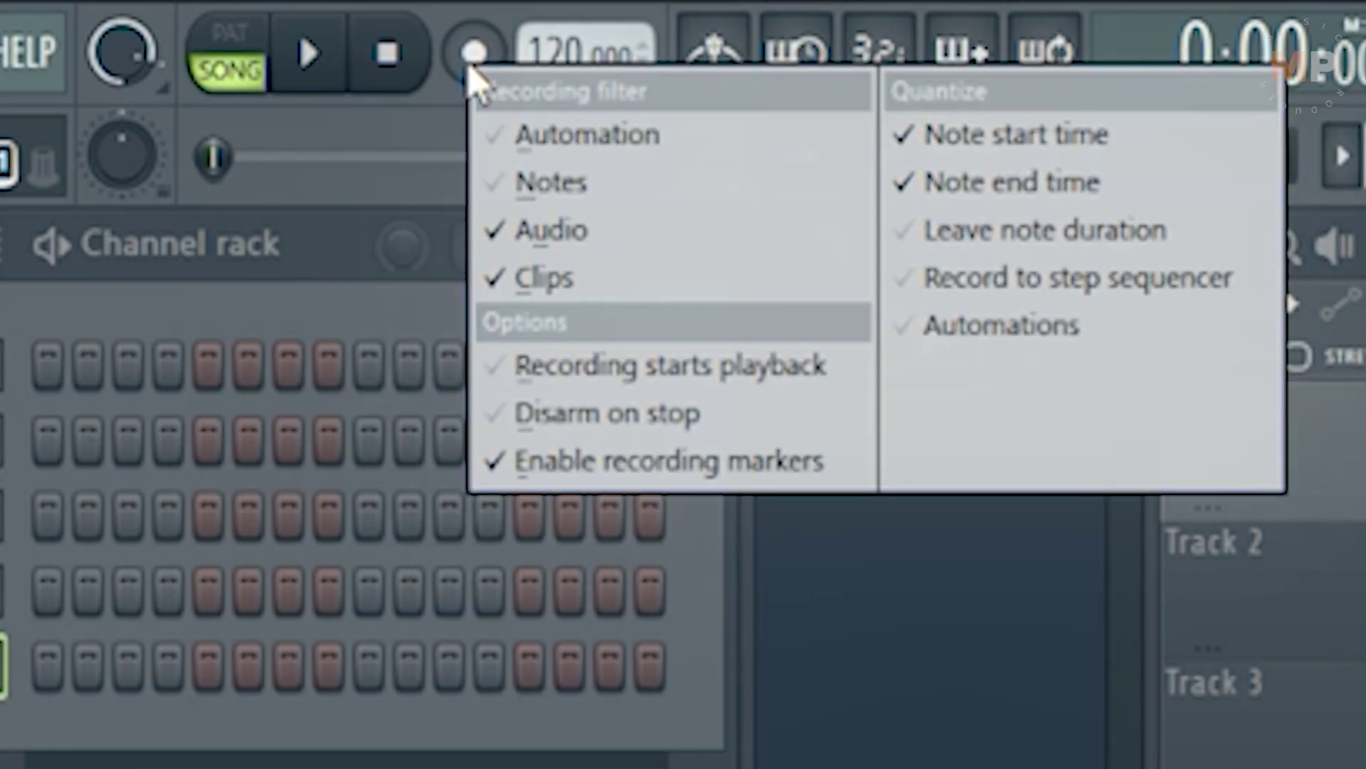
pyautogui.click(731, 370)
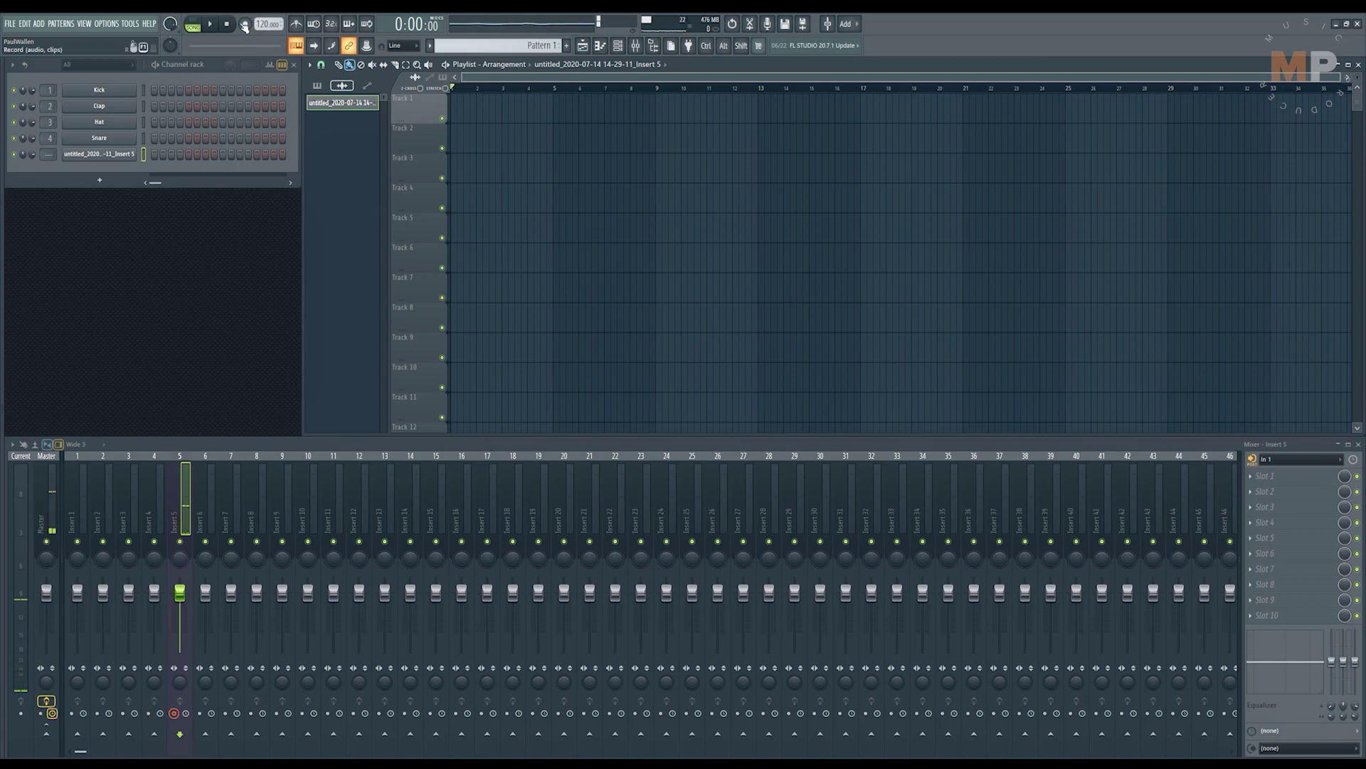
# Record a short second take onto Track 1, then stop recording.
pyautogui.press('space')
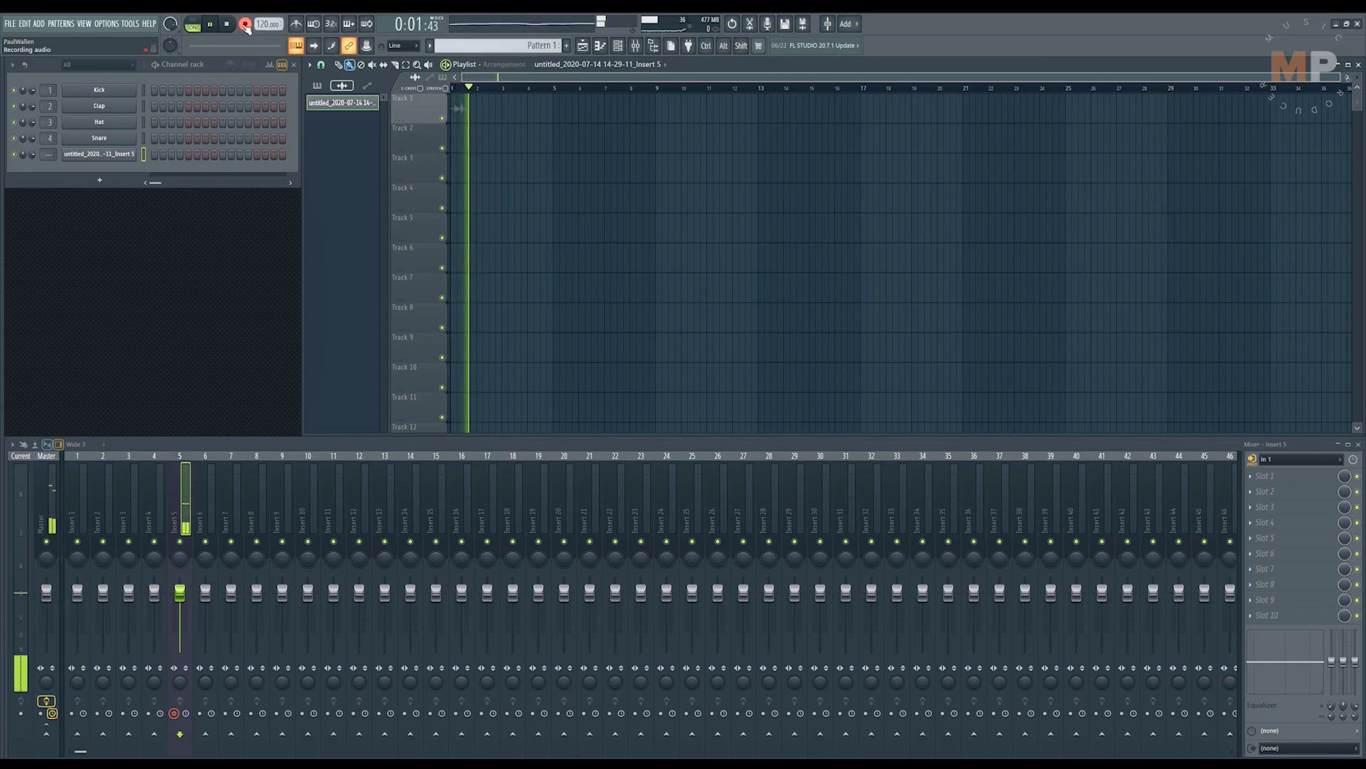
pyautogui.click(229, 25)
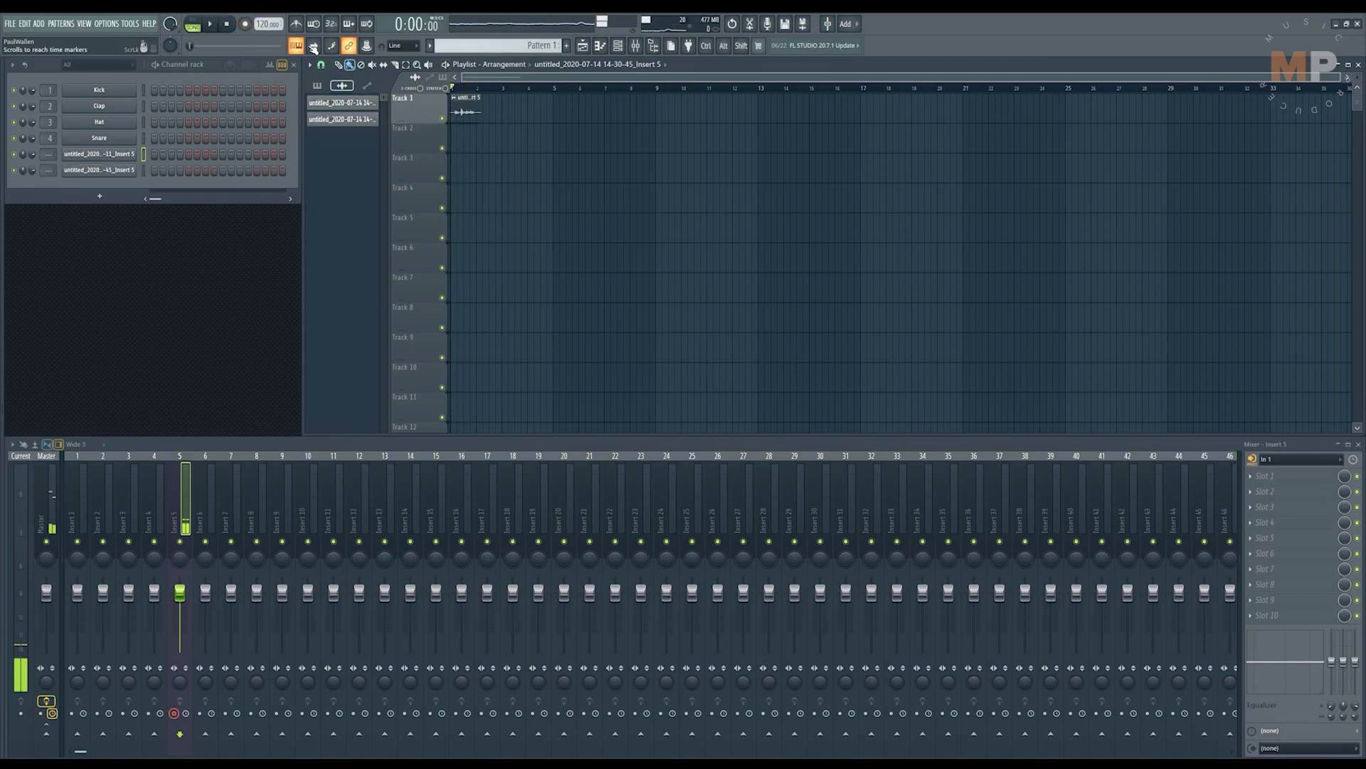
# Uncheck 'Recording starts playback' in the Record menu, then show the recording filter options.
pyautogui.rightClick(247, 26)
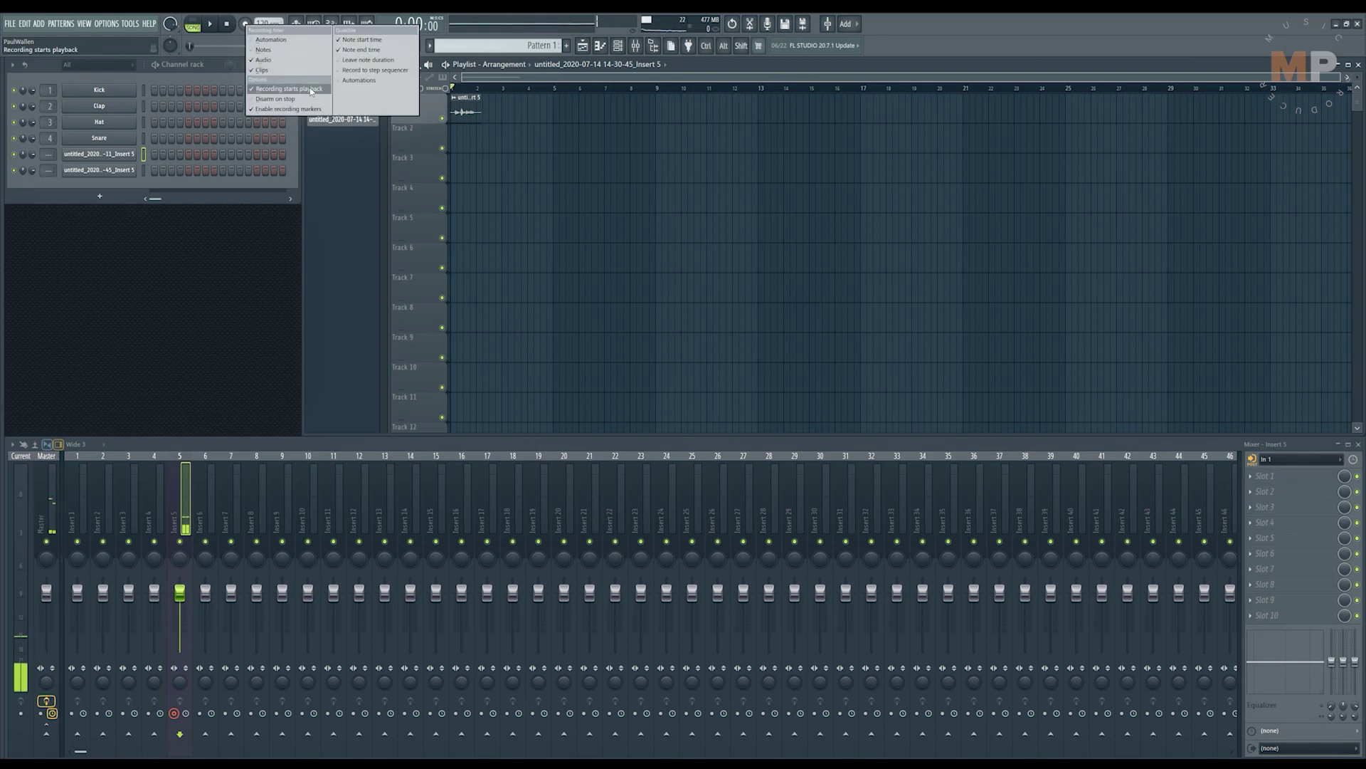
pyautogui.click(291, 90)
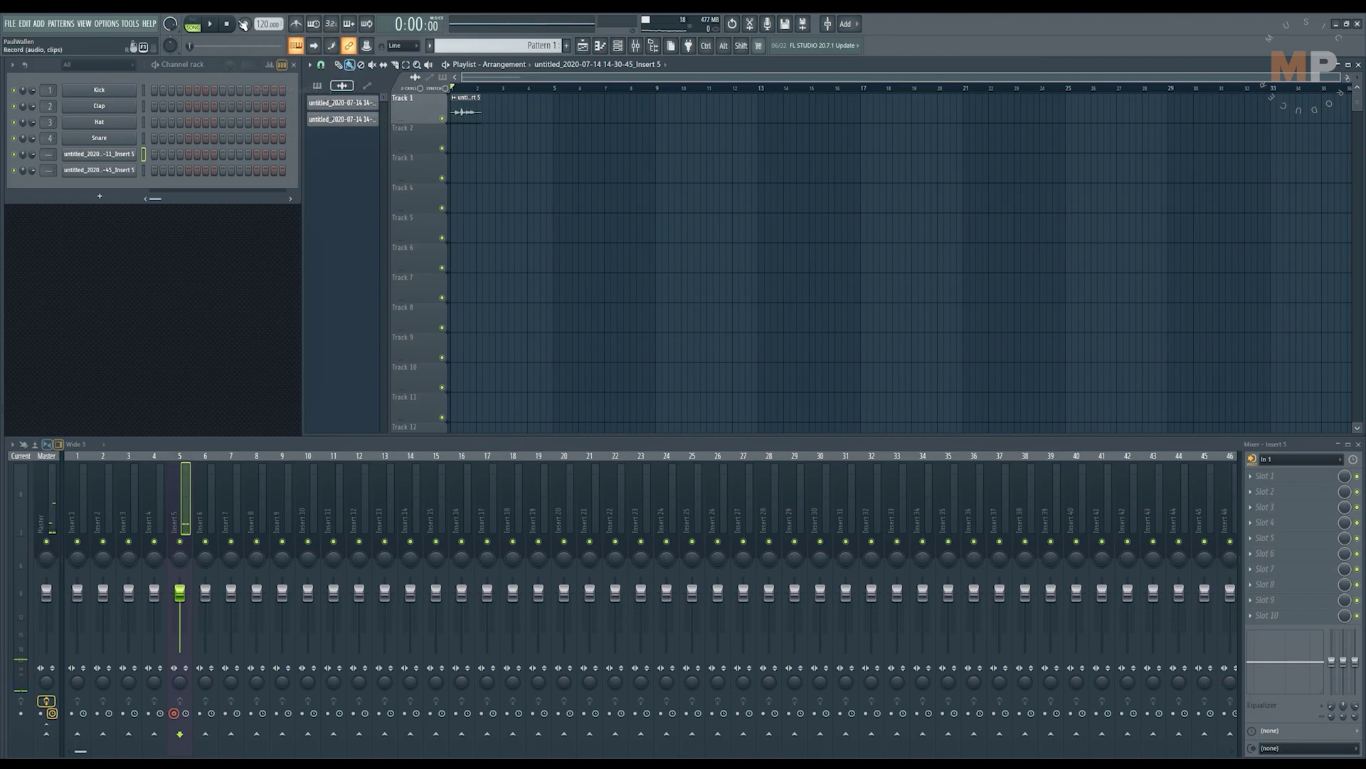
pyautogui.rightClick(248, 25)
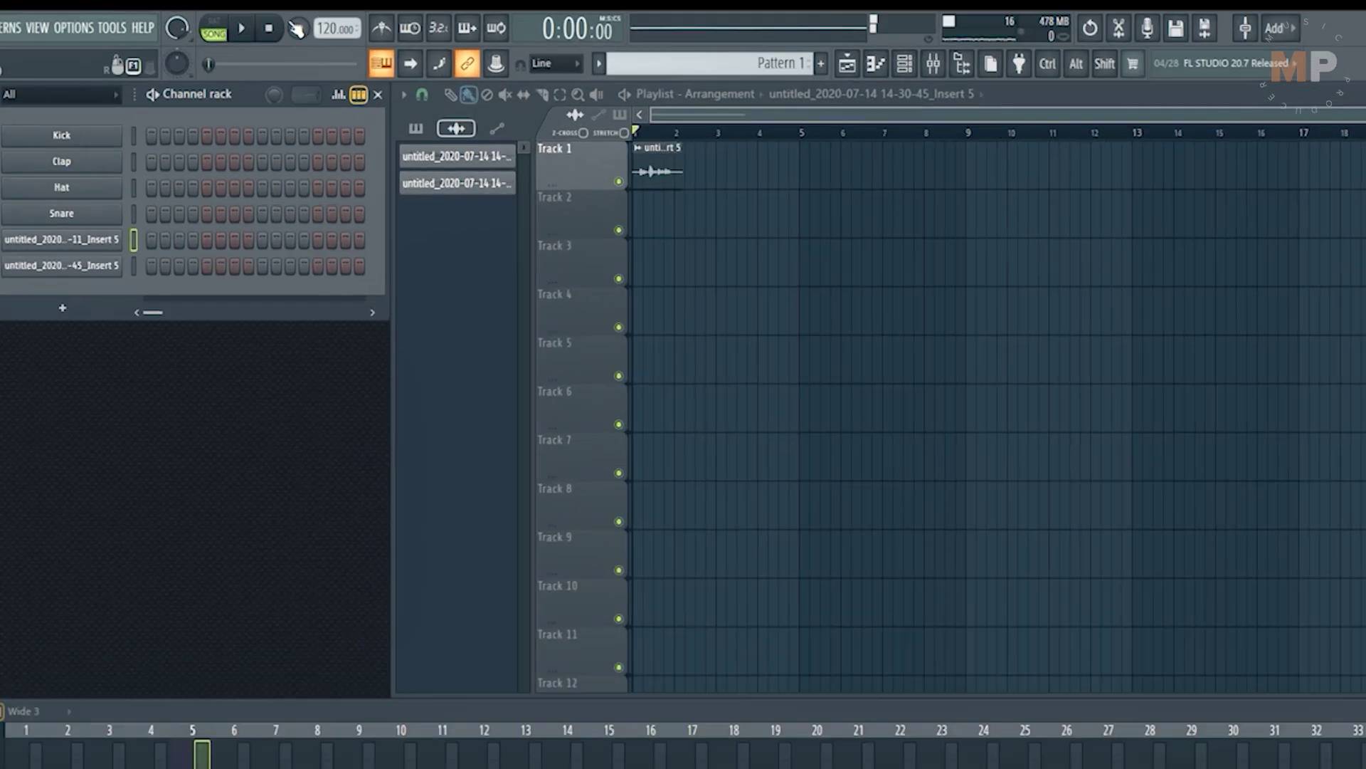
pyautogui.rightClick(372, 40)
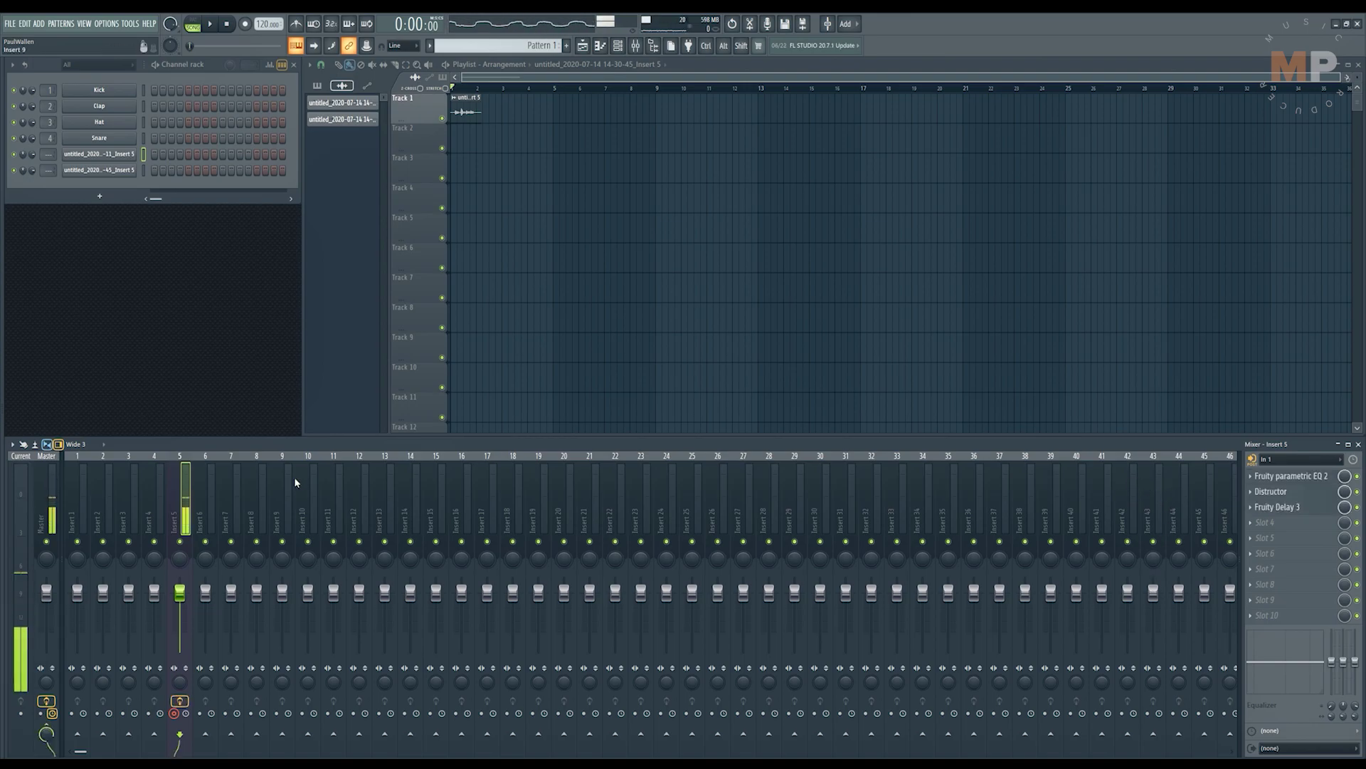
# Bypass the Fruity parametric EQ 2, Distructor and Fruity Delay 3 effects on Insert 5.
pyautogui.click(180, 703)
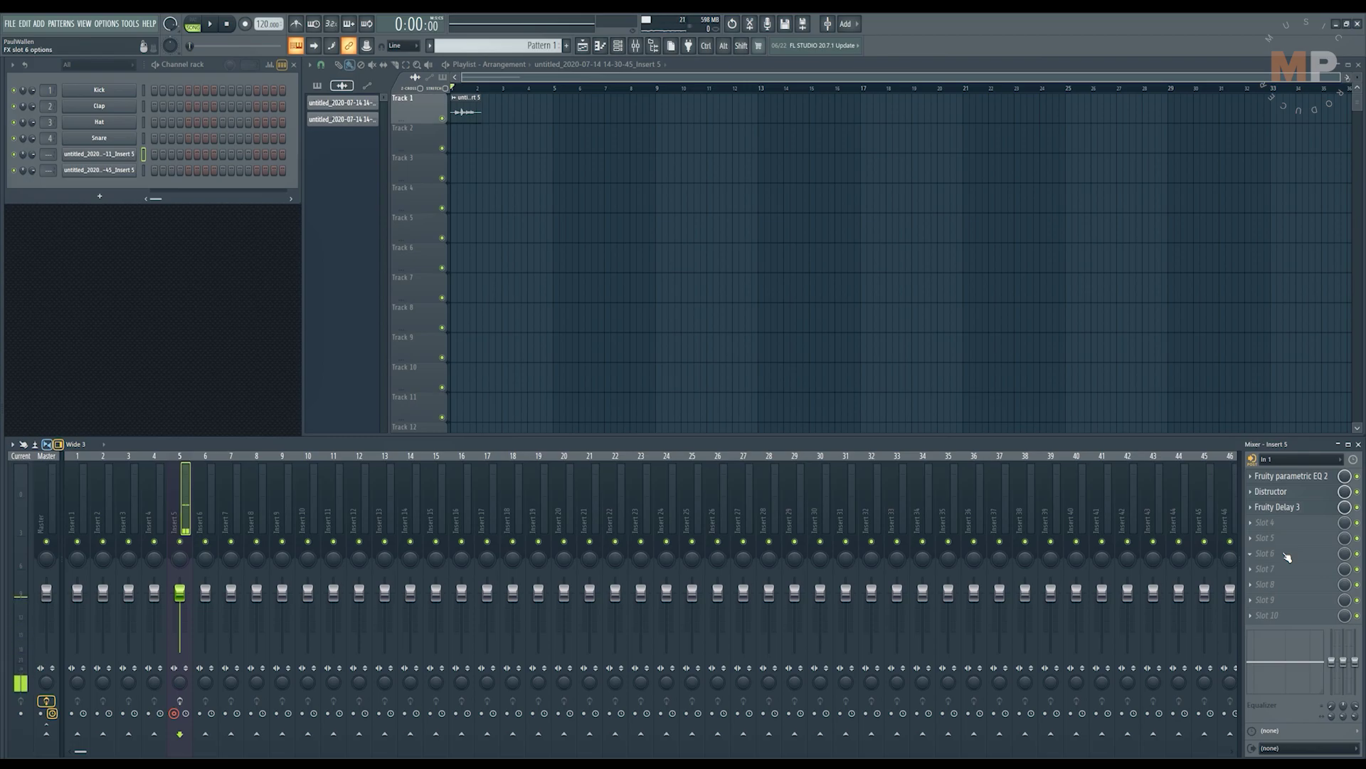
# Reset the Insert 5 fader to its default volume and route Insert 5 to Master.
pyautogui.moveTo(180, 590); pyautogui.dragTo(180, 617)
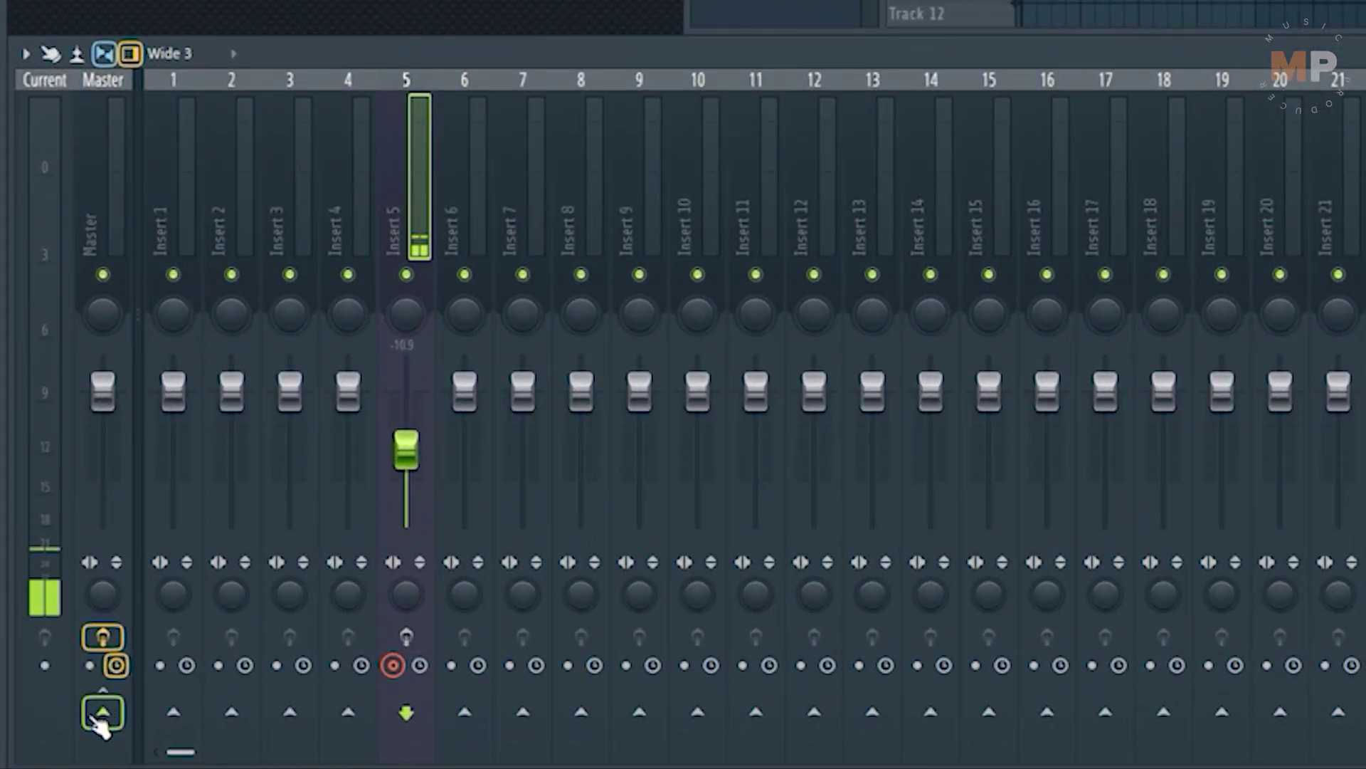
pyautogui.keyDown('alt'); pyautogui.click(405, 449); pyautogui.keyUp('alt')
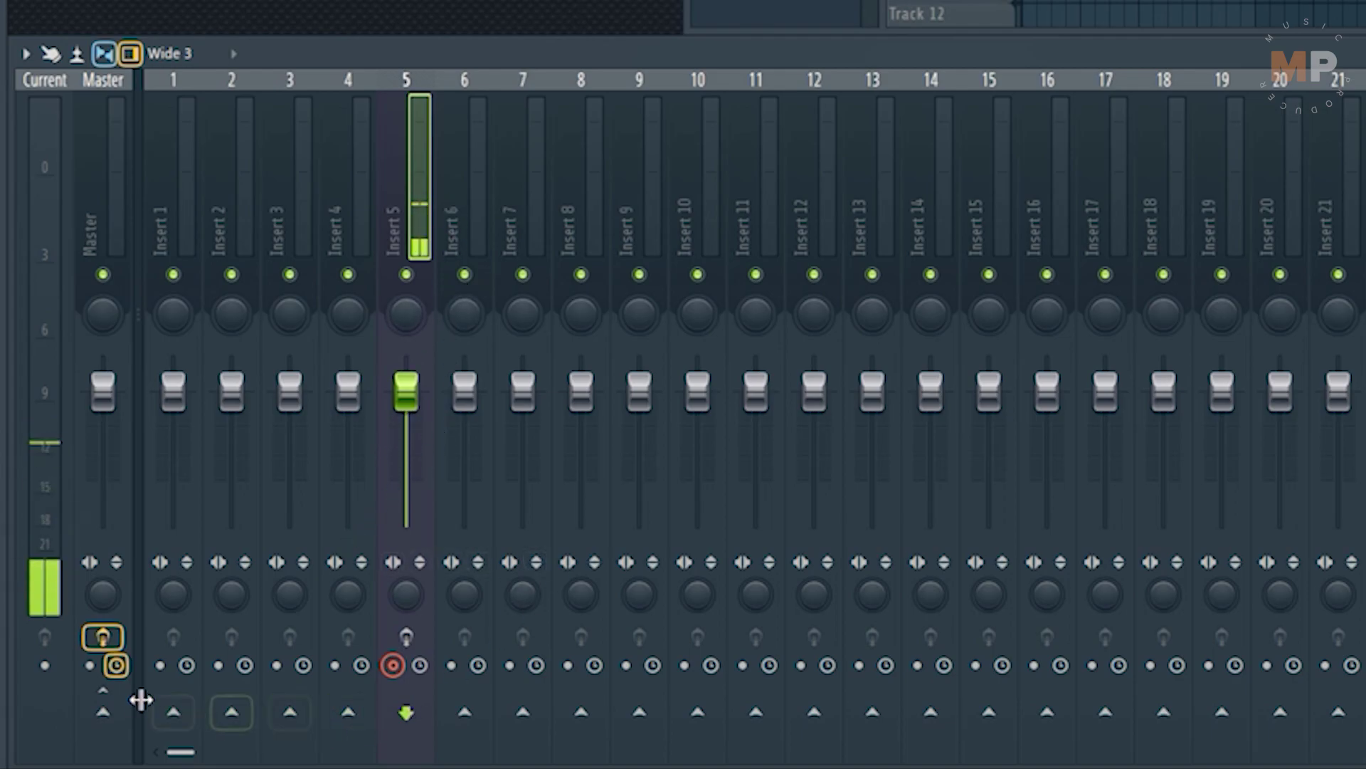
pyautogui.click(103, 712)
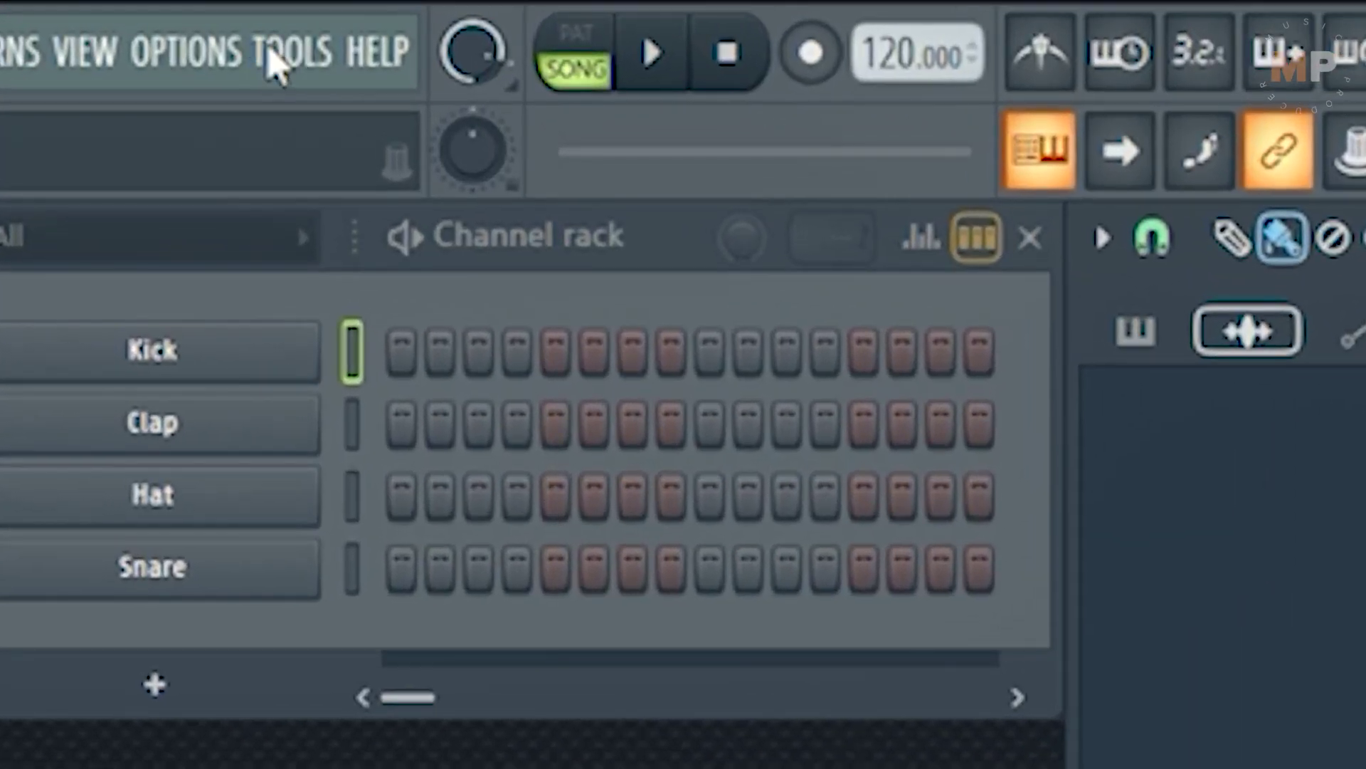
# Choose Tools > One-click audio recording > Into playlist as an audio clip.
pyautogui.click(130, 23)
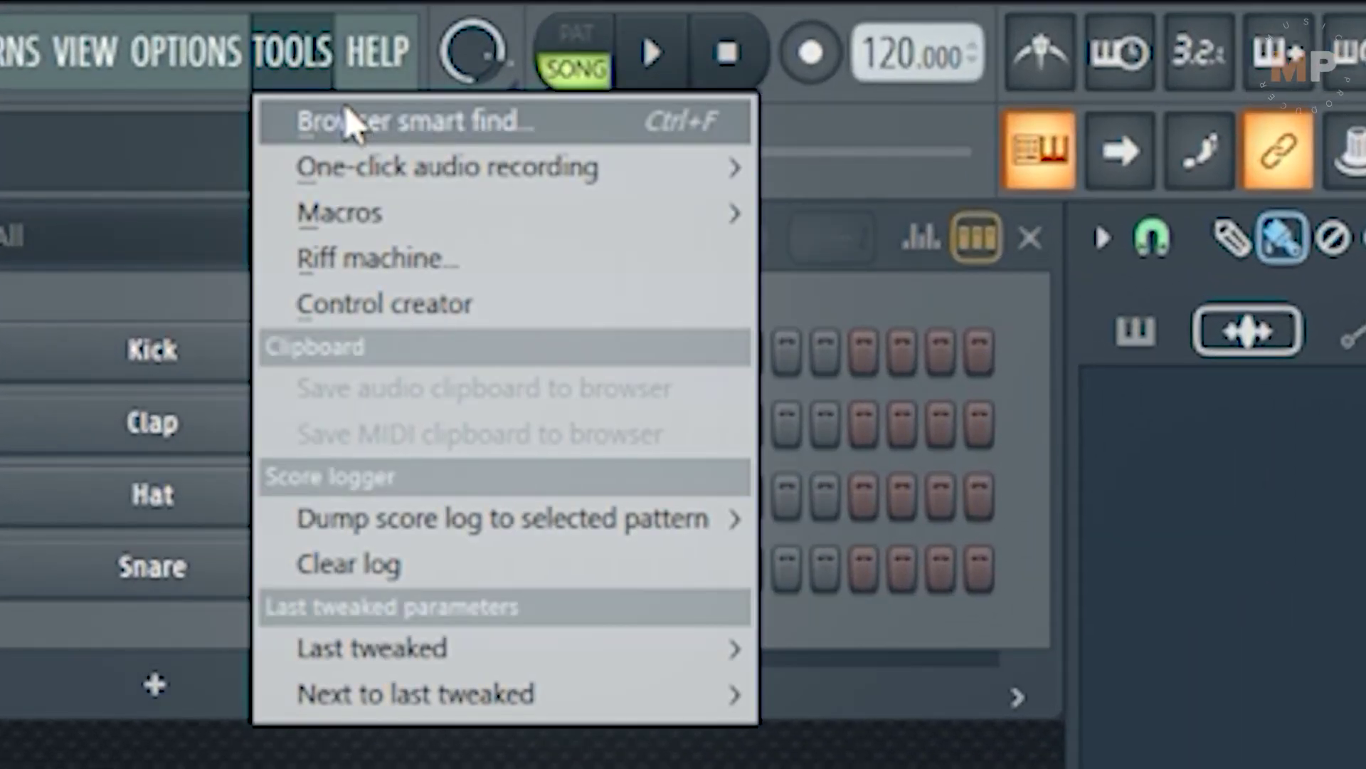
pyautogui.moveTo(397, 173)
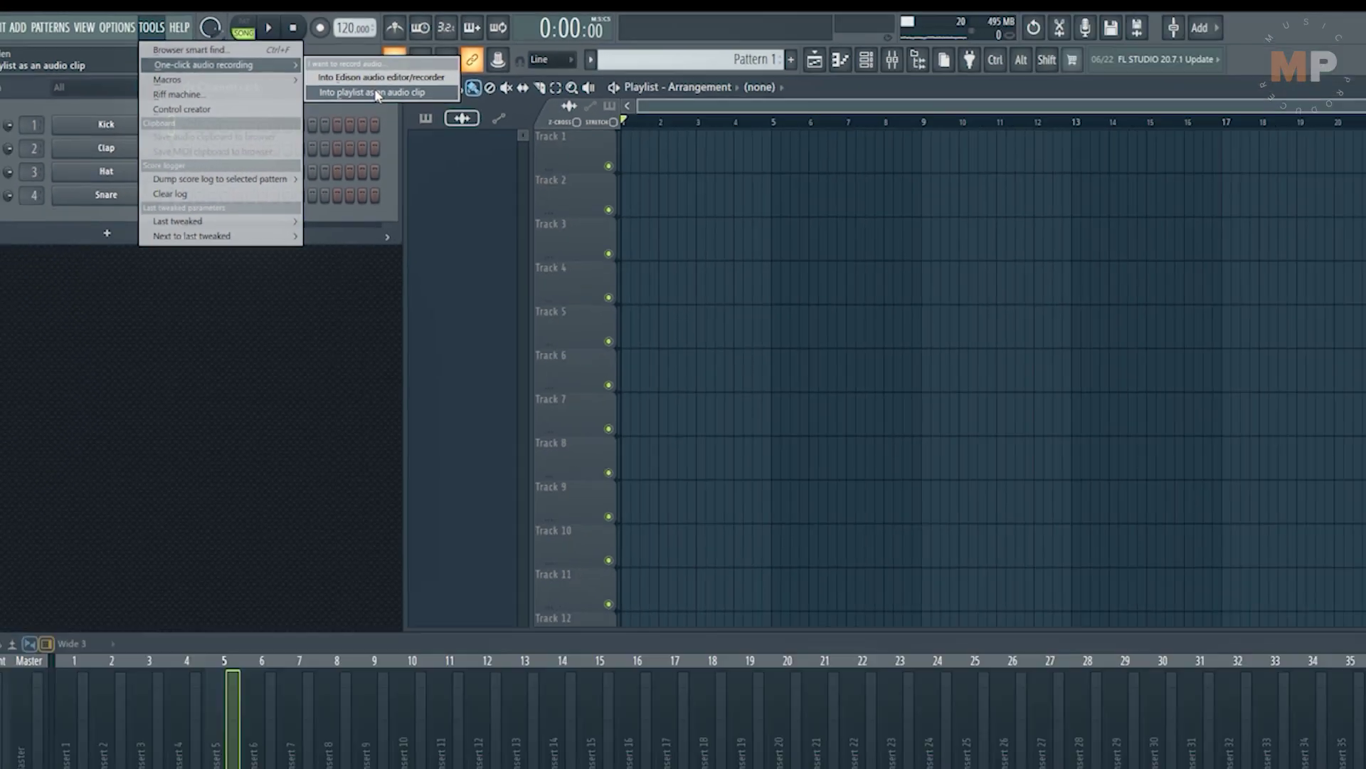
pyautogui.click(982, 251)
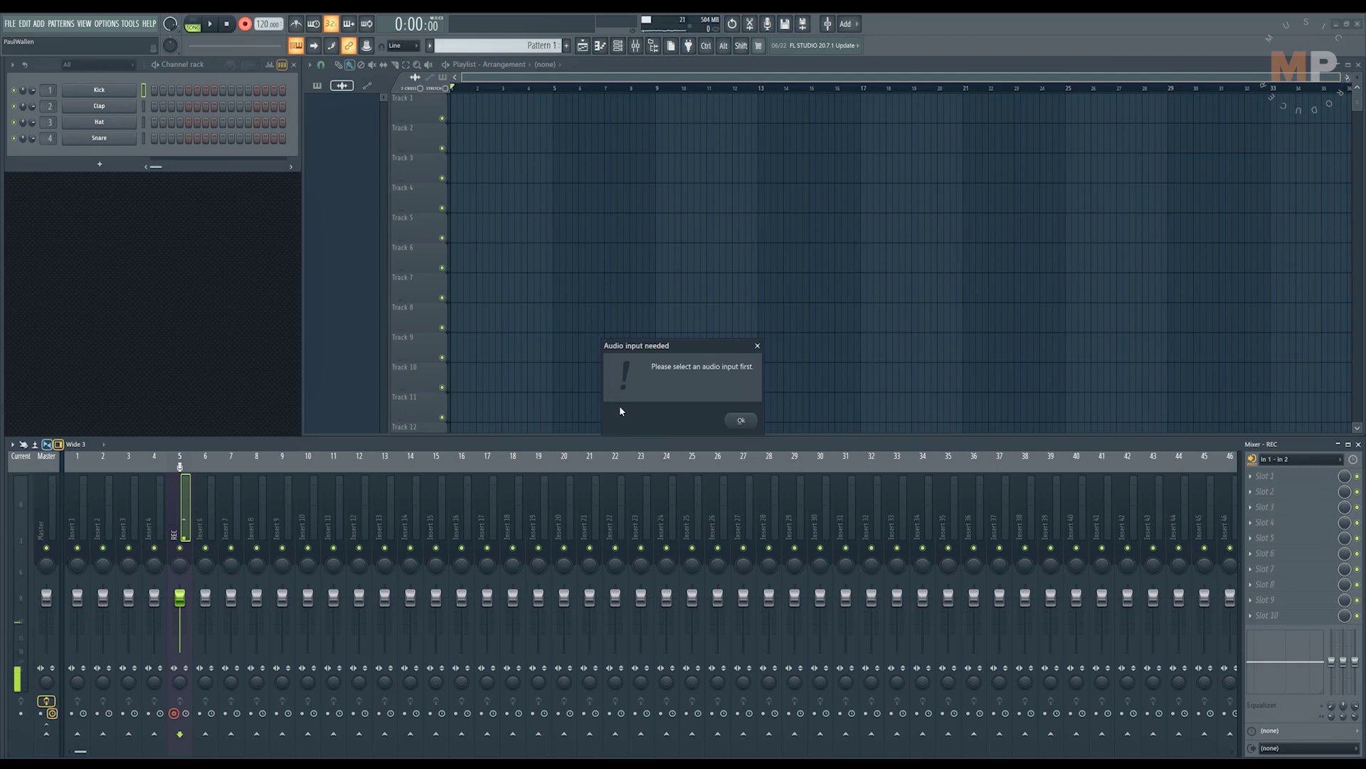
# Set the recording input to In 1 and record a short take into the playlist.
pyautogui.click(742, 422)
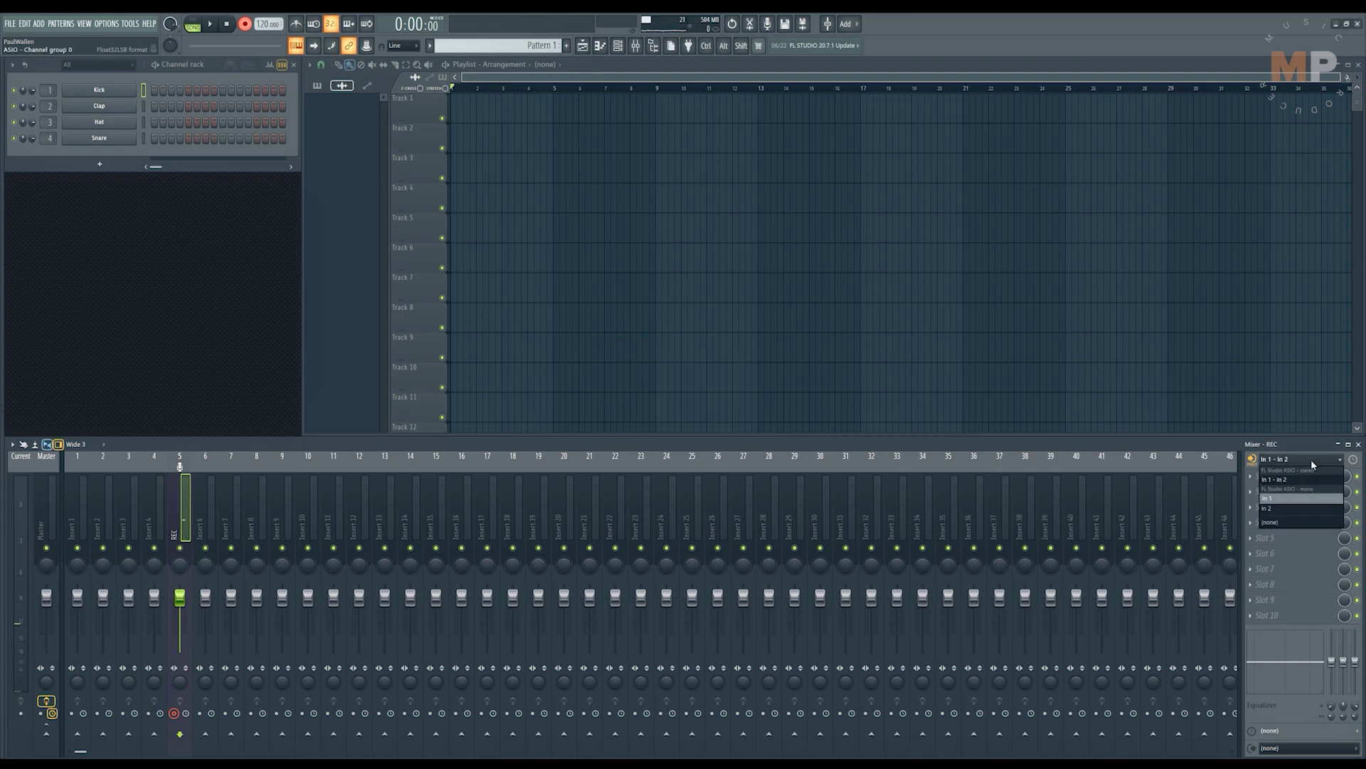
pyautogui.click(1285, 501)
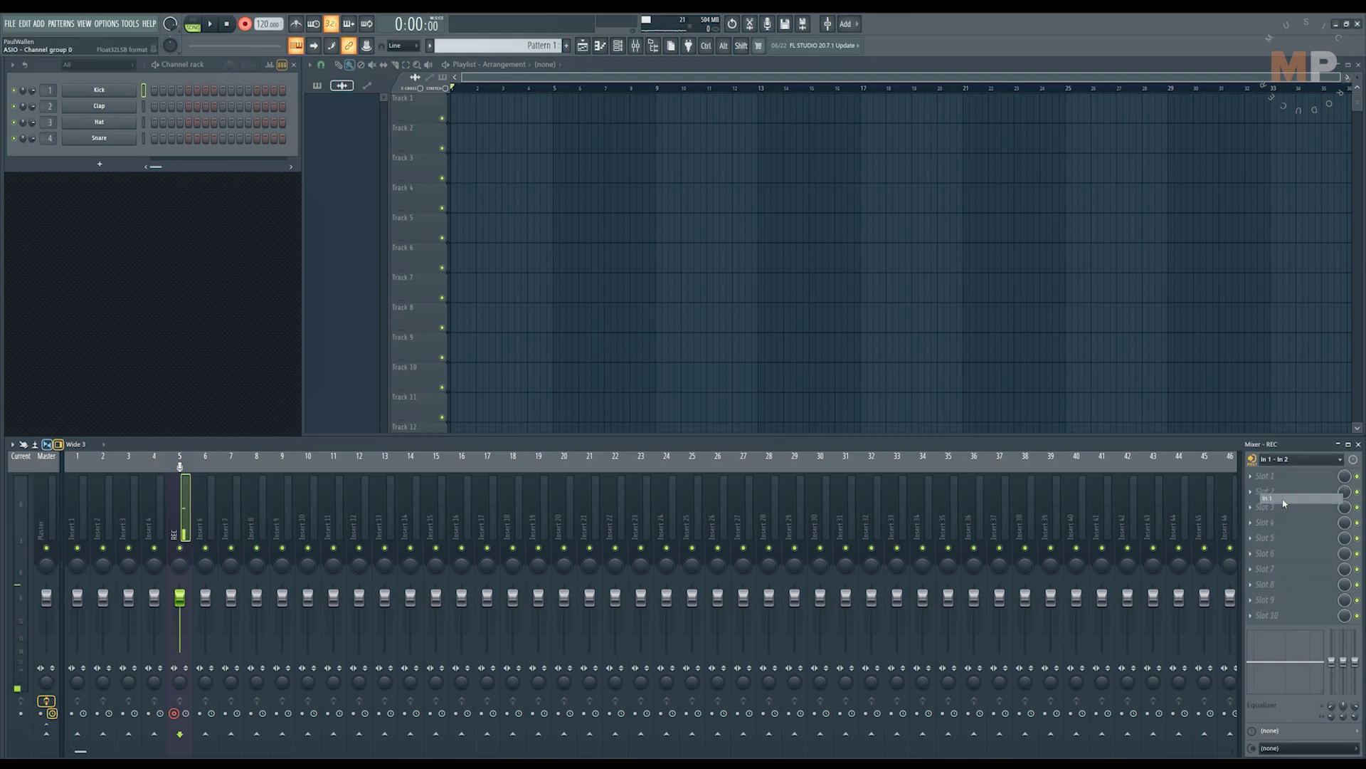
pyautogui.press('space')
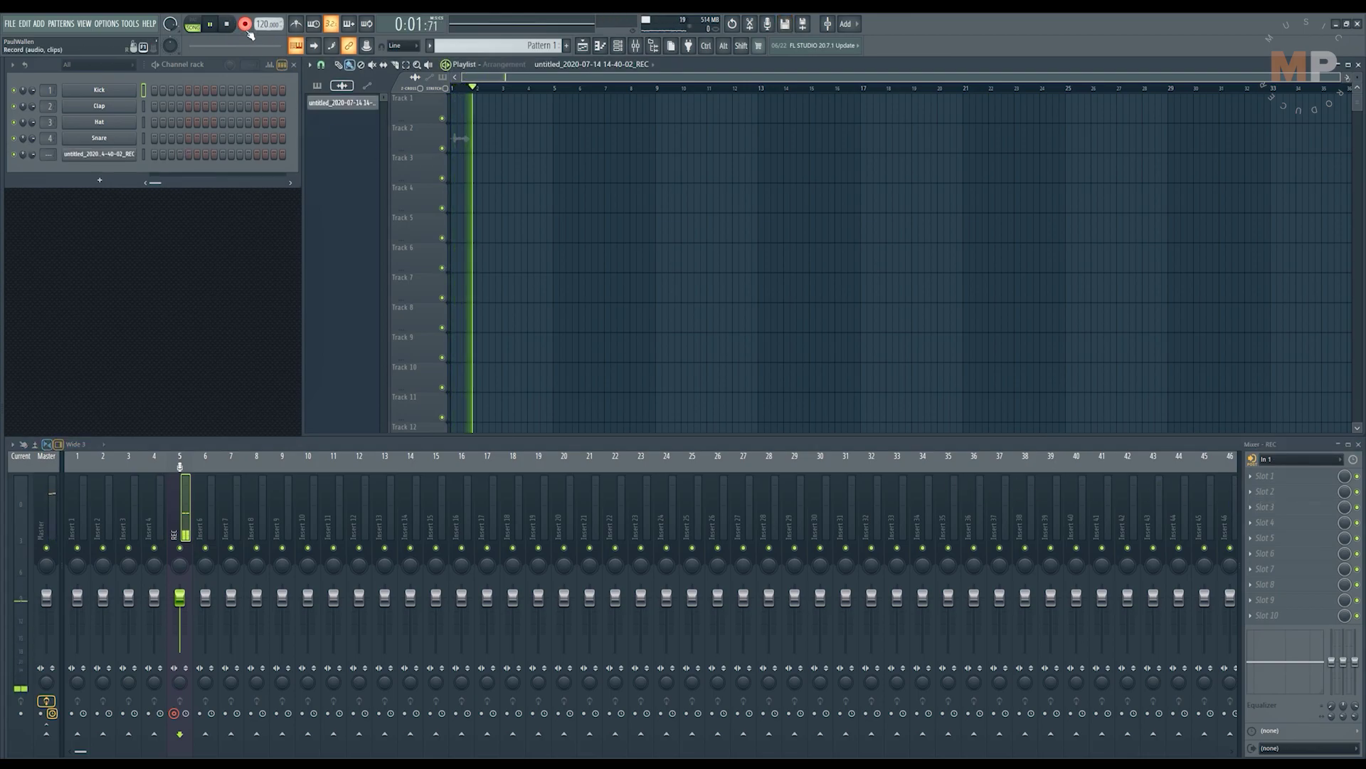
pyautogui.press('space')
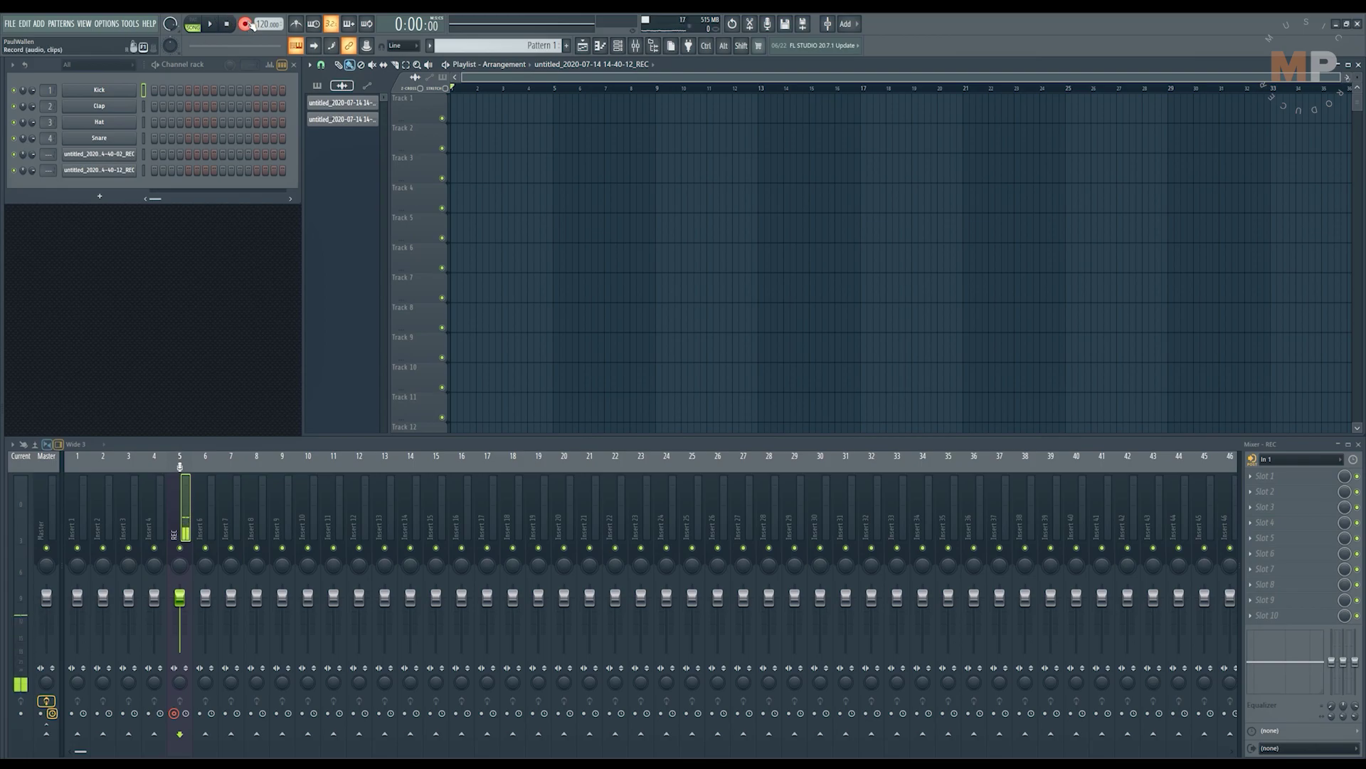
# Disarm recording and show the one-click audio recording menu (Edison or playlist clip).
pyautogui.click(246, 24)
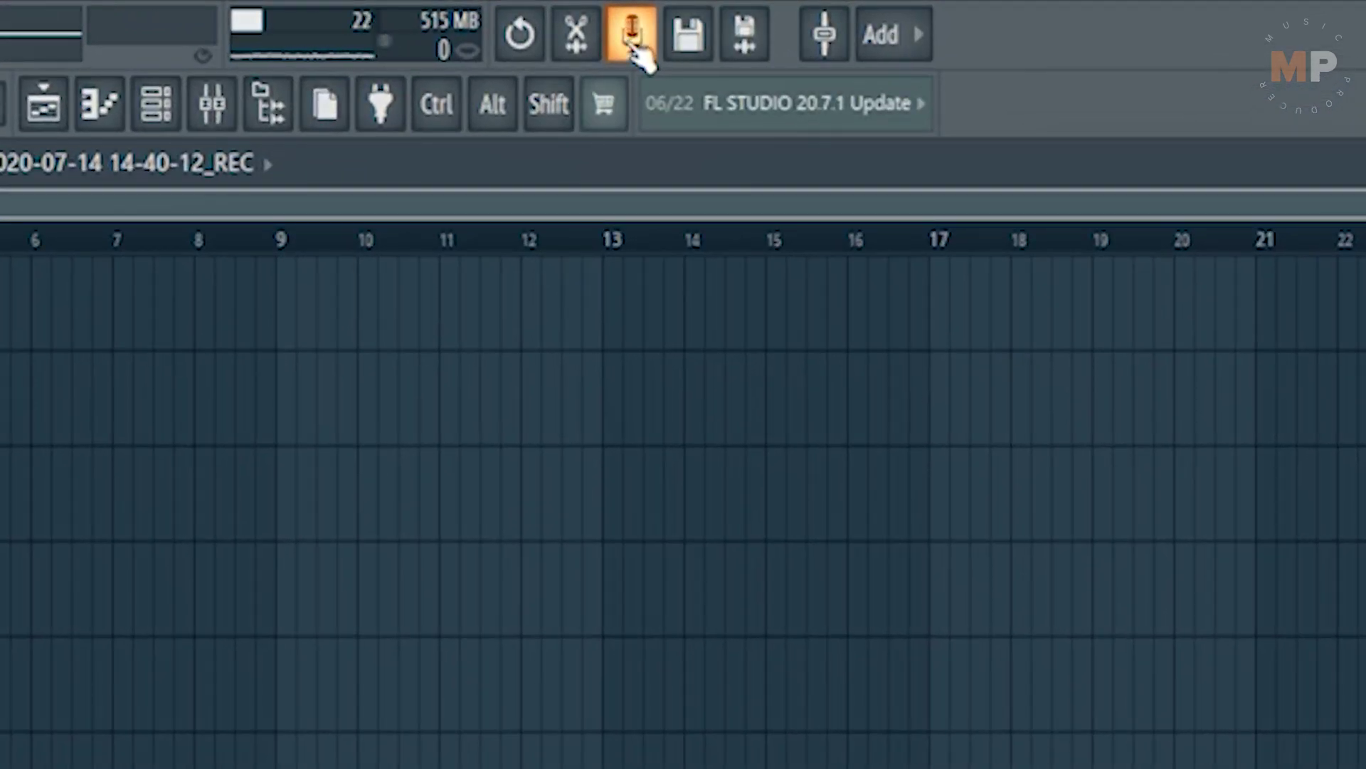
pyautogui.click(632, 47)
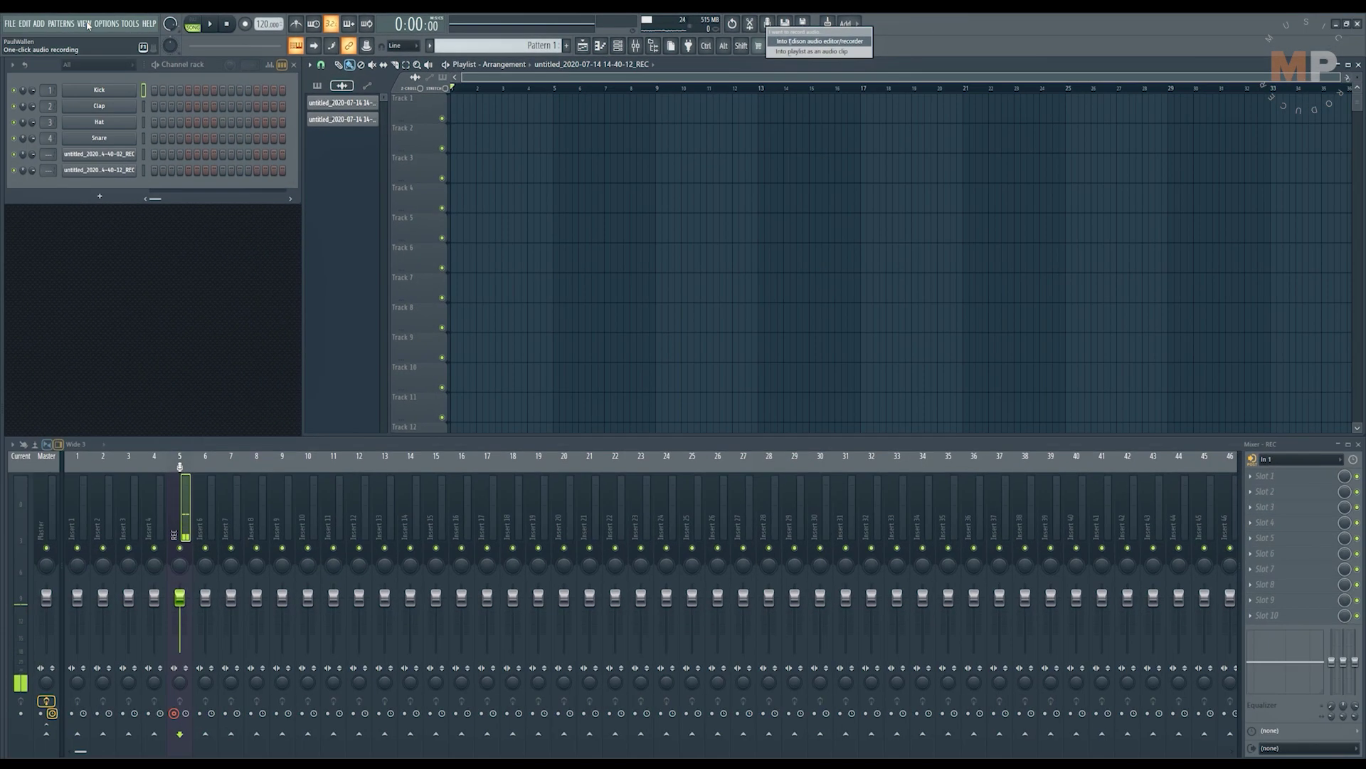
pyautogui.click(89, 9)
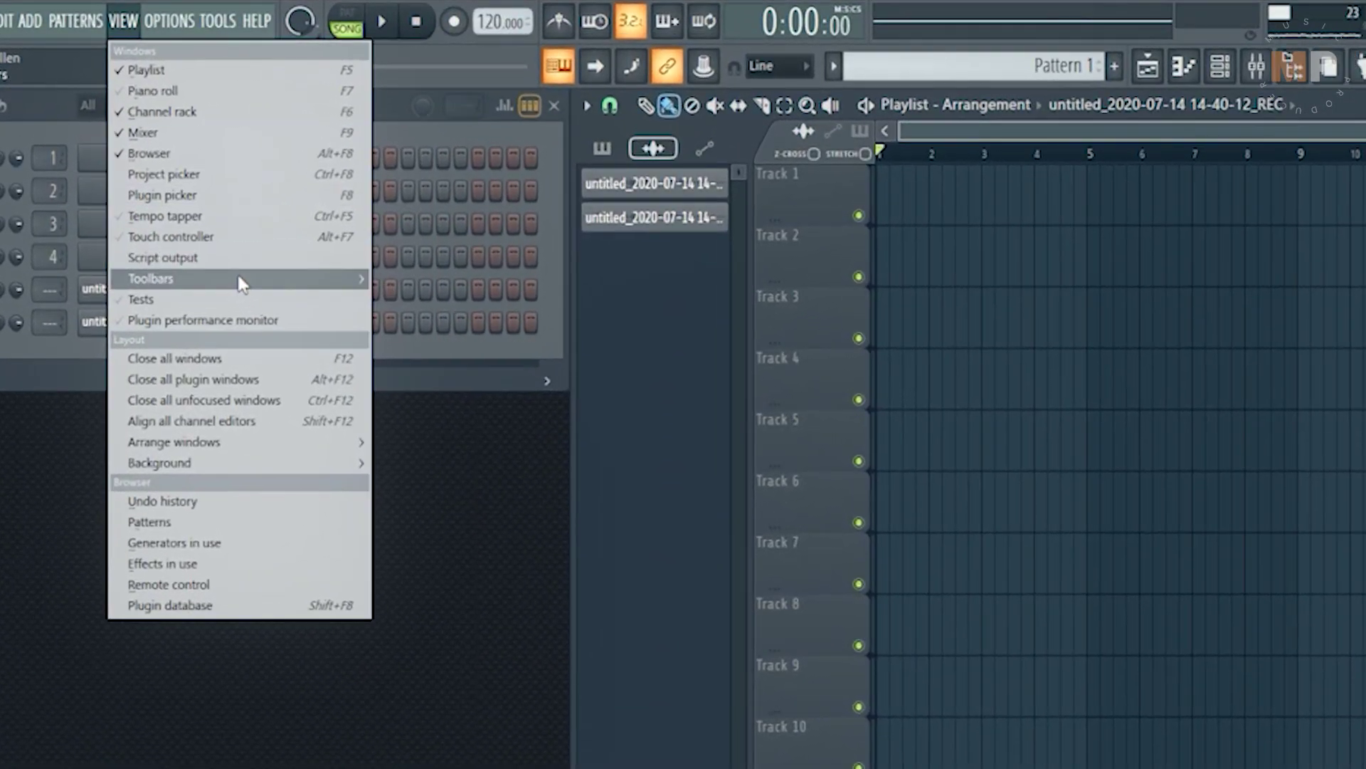
pyautogui.moveTo(242, 283)
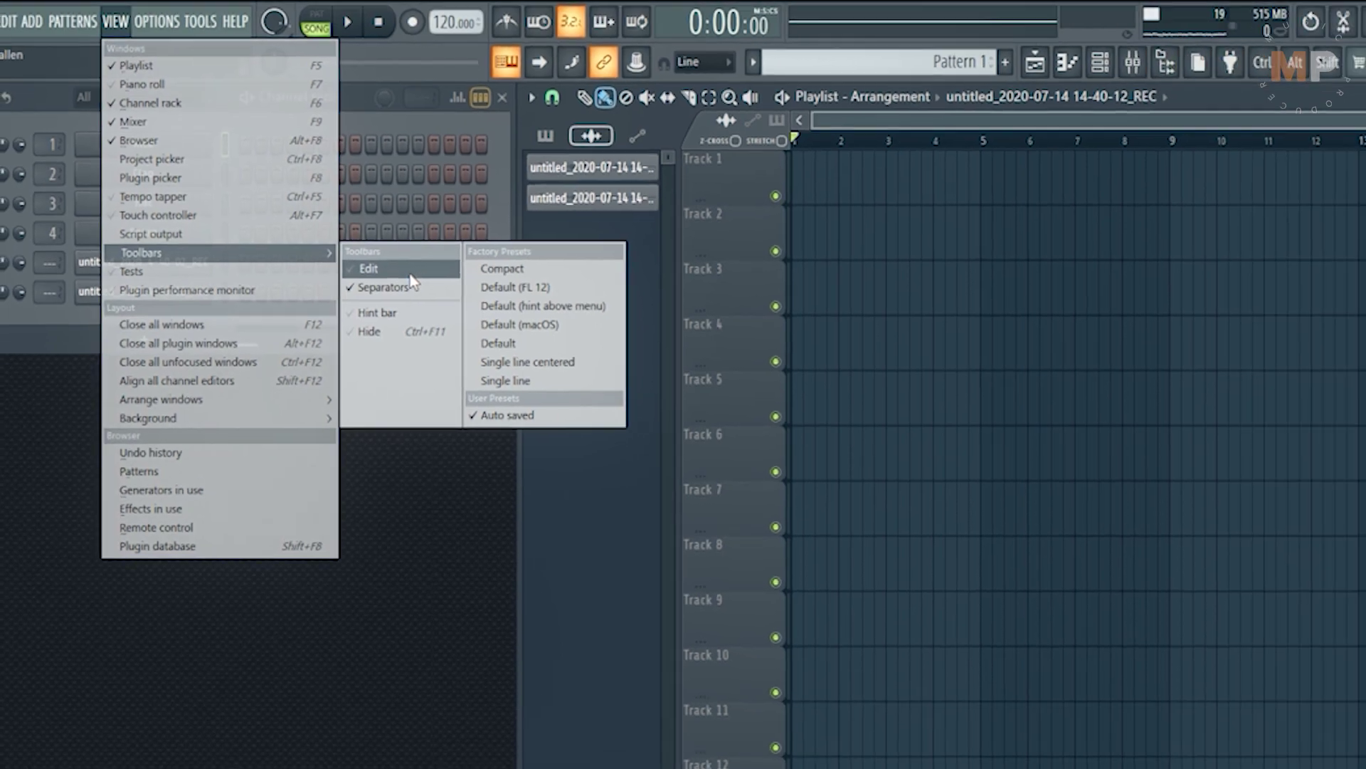
pyautogui.click(411, 274)
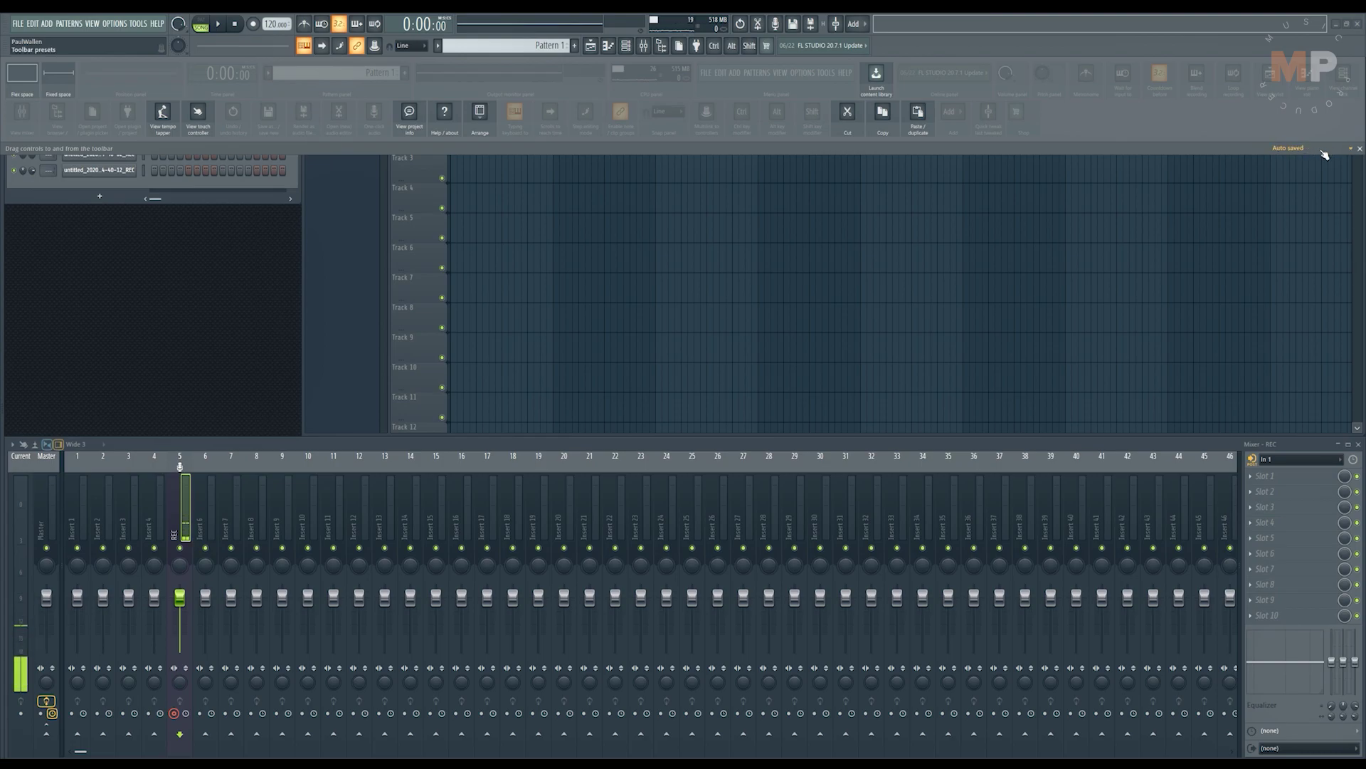
pyautogui.click(1359, 149)
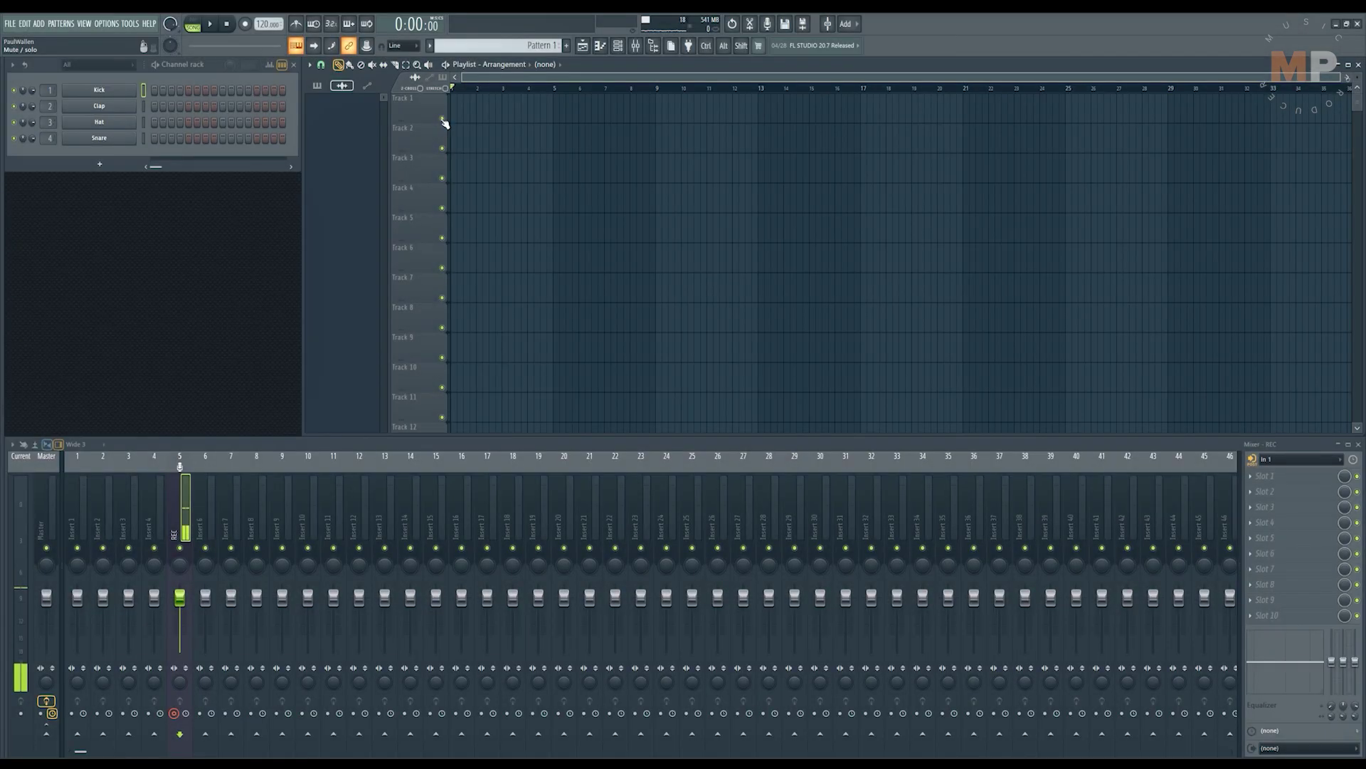
# Arm recording in the empty 120 BPM project from the transport Record button.
pyautogui.click(246, 25)
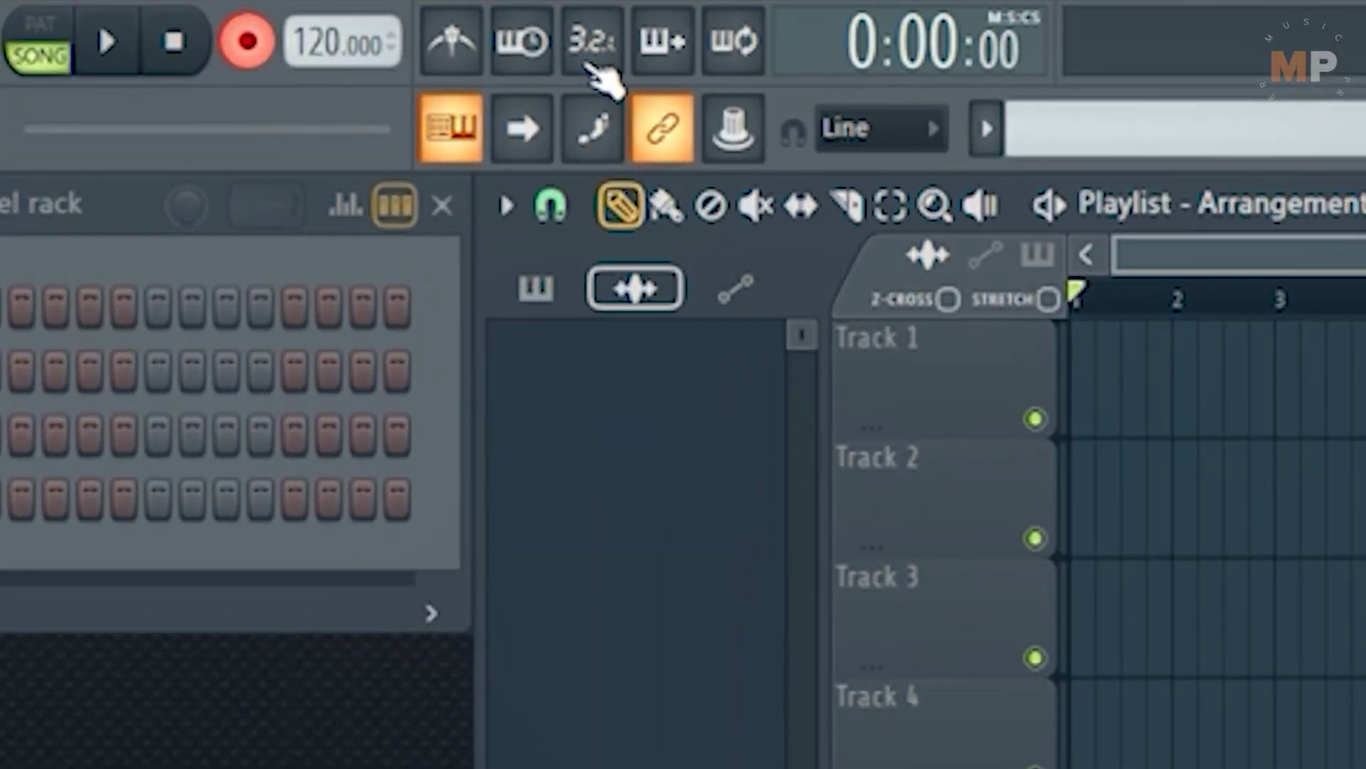
# Enable the 3.2.1 count-in, then record a short pass after the countdown and stop.
pyautogui.click(600, 62)
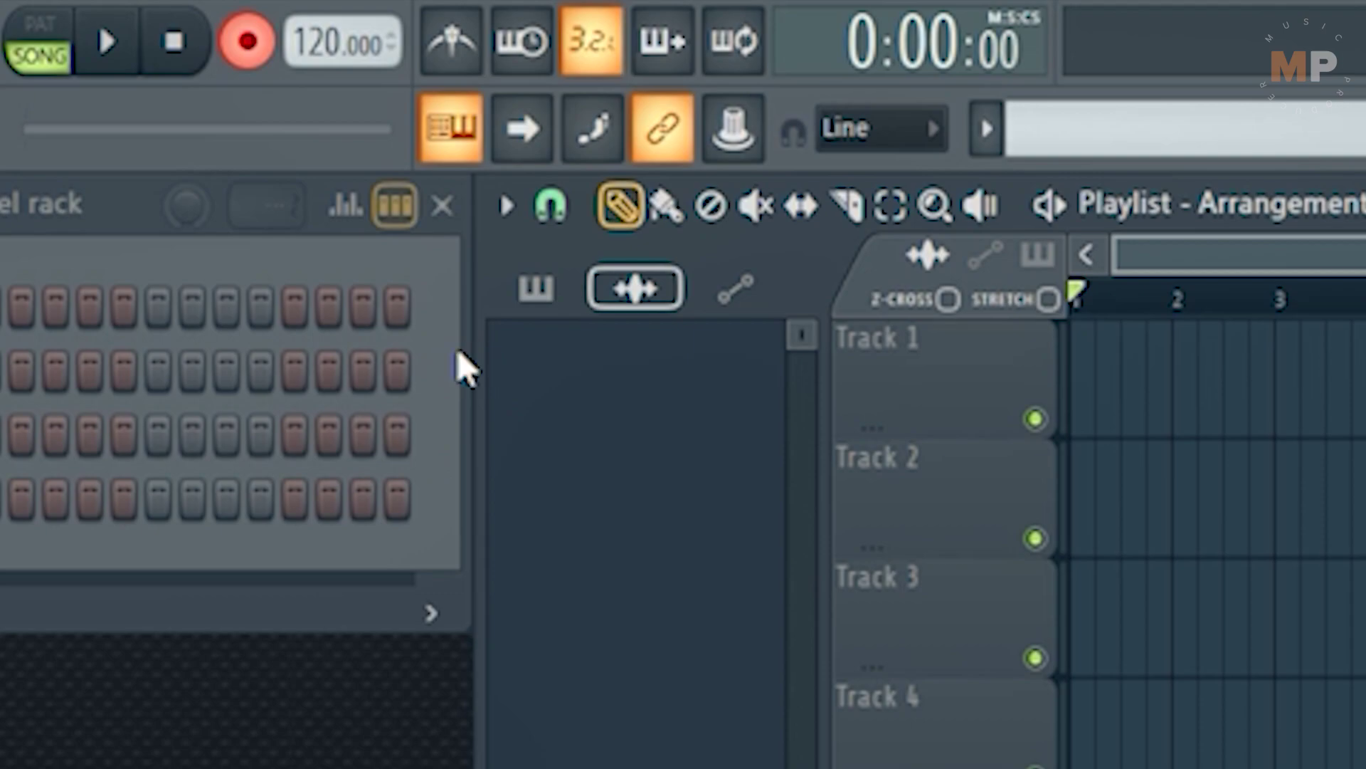
pyautogui.click(107, 60)
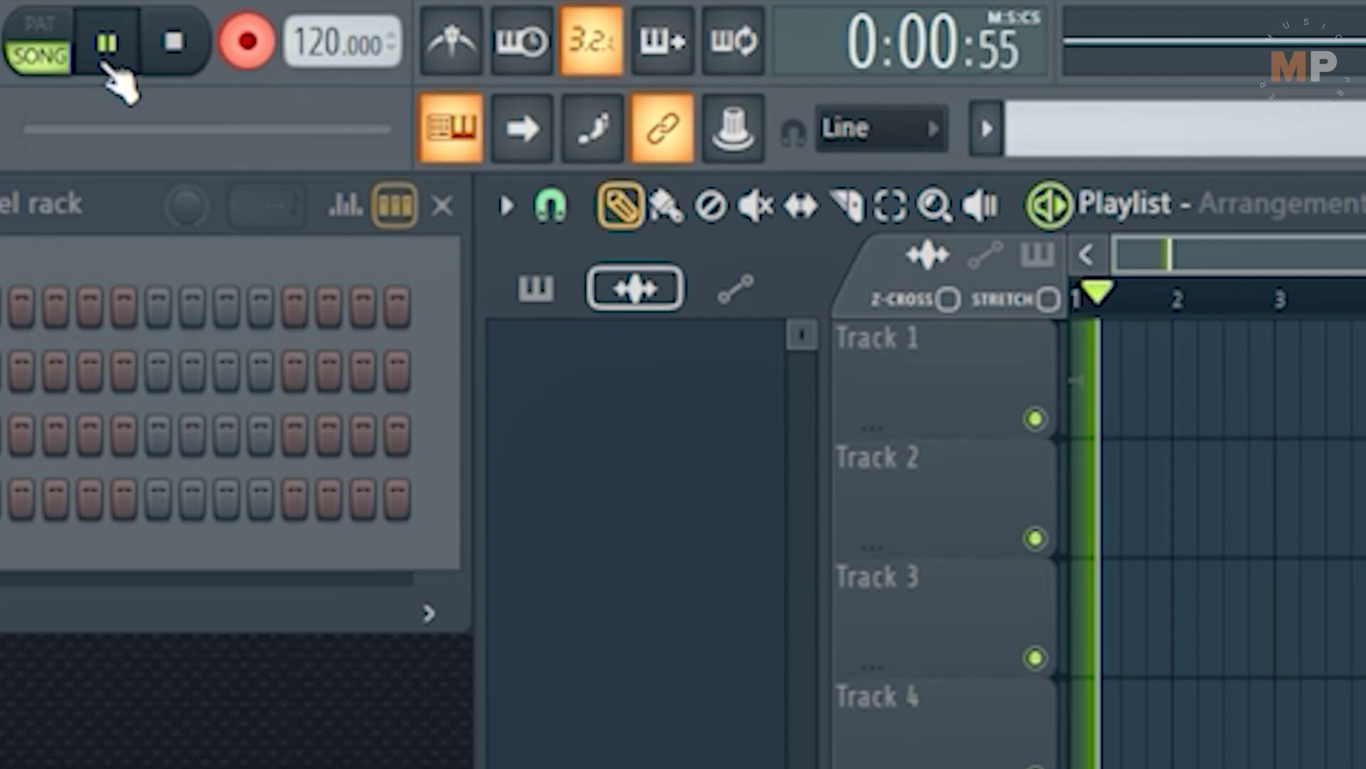
pyautogui.click(184, 45)
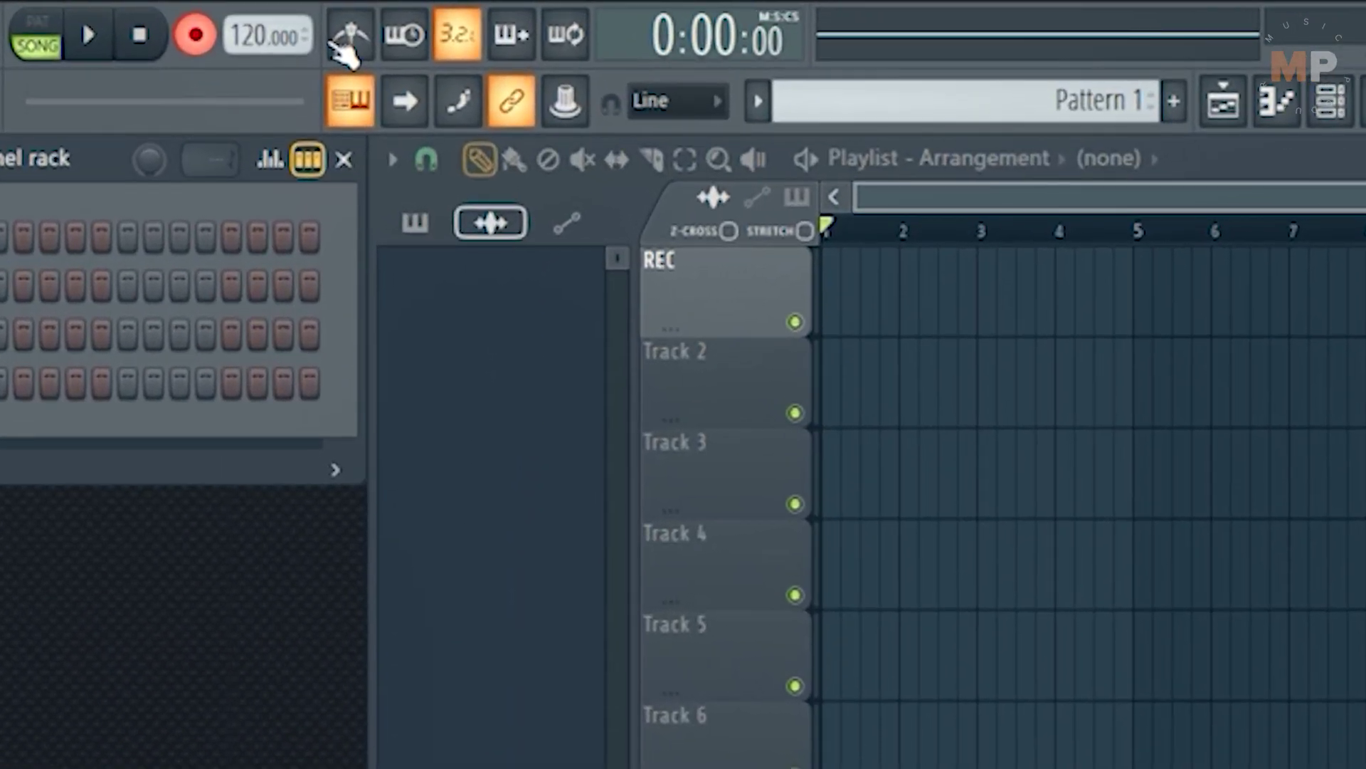
# Turn the metronome on, run and stop a brief count-in recording pass, and show the metronome sound menu.
pyautogui.click(308, 29)
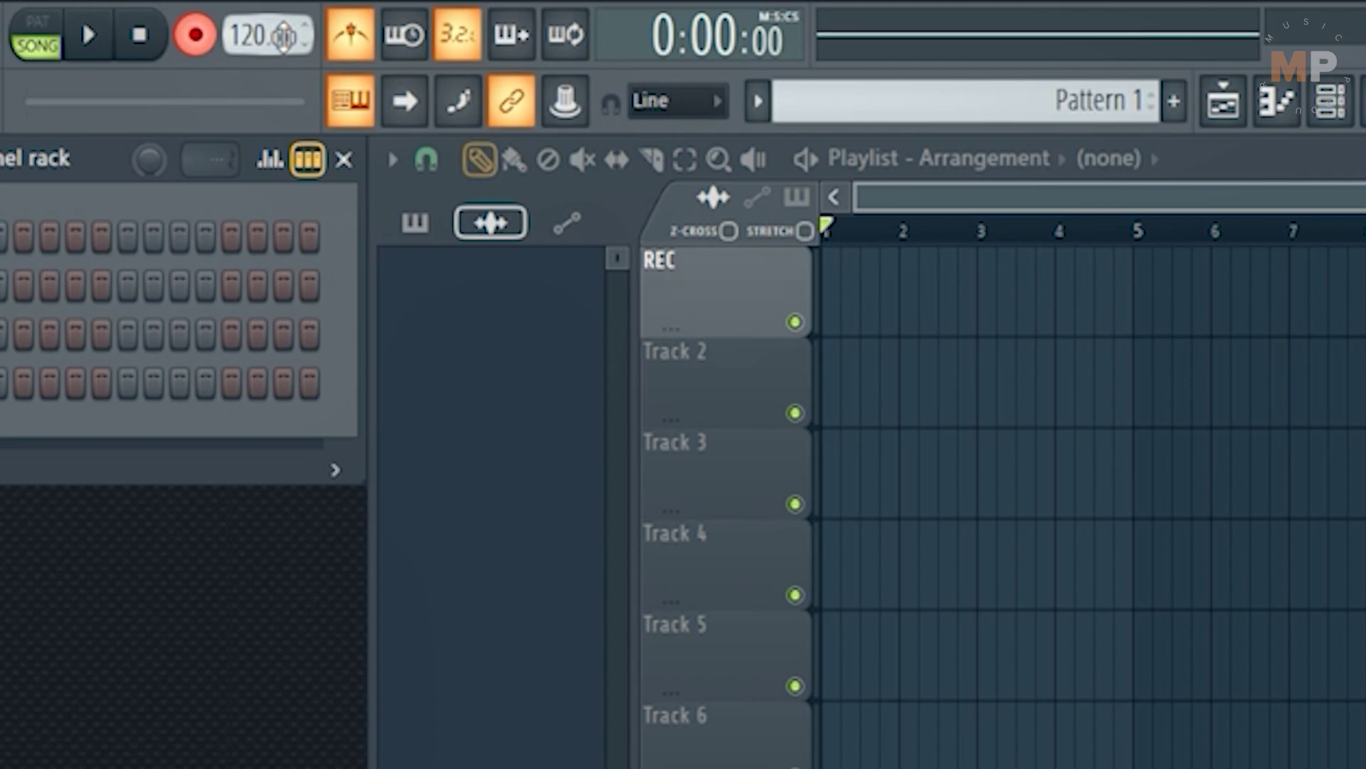
pyautogui.press('space')
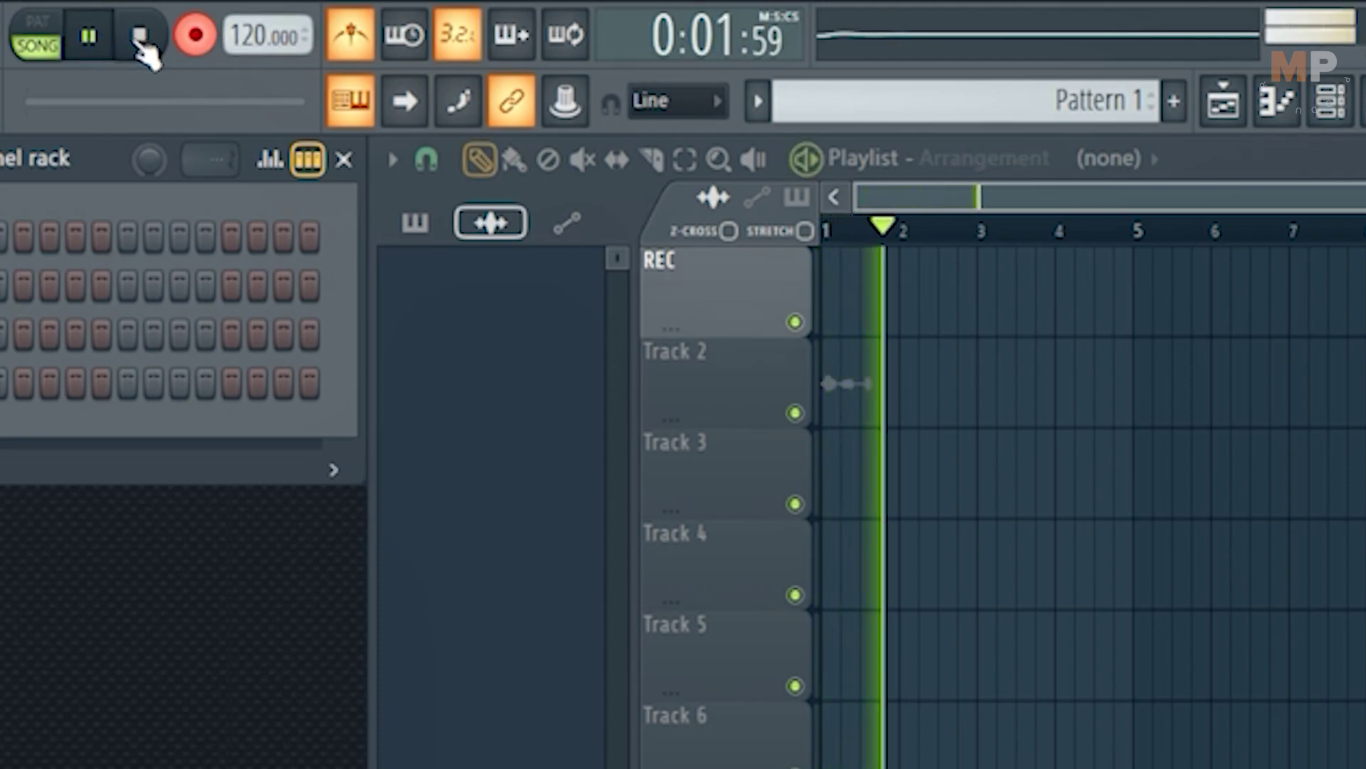
pyautogui.click(140, 36)
pyautogui.rightClick(351, 37)
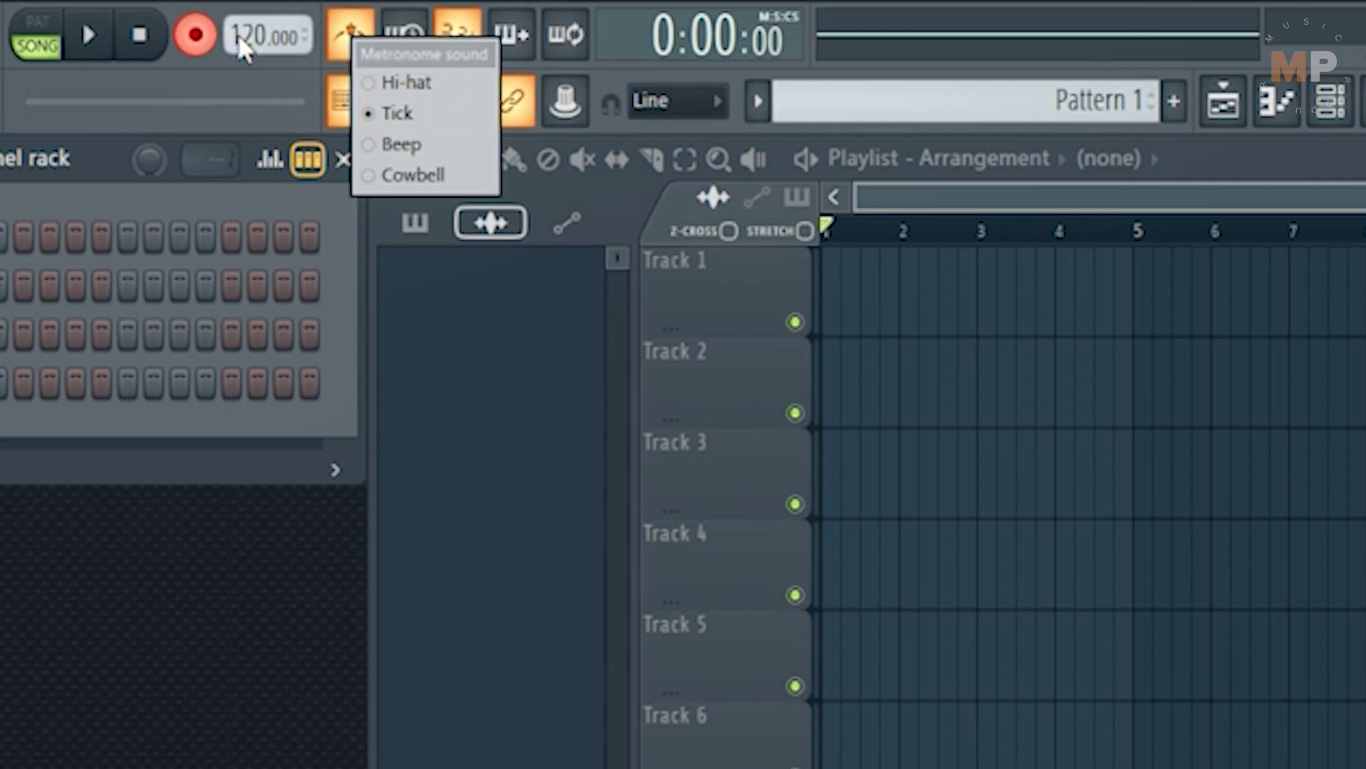
# Bring up the metronome sound choices menu again.
pyautogui.rightClick(353, 43)
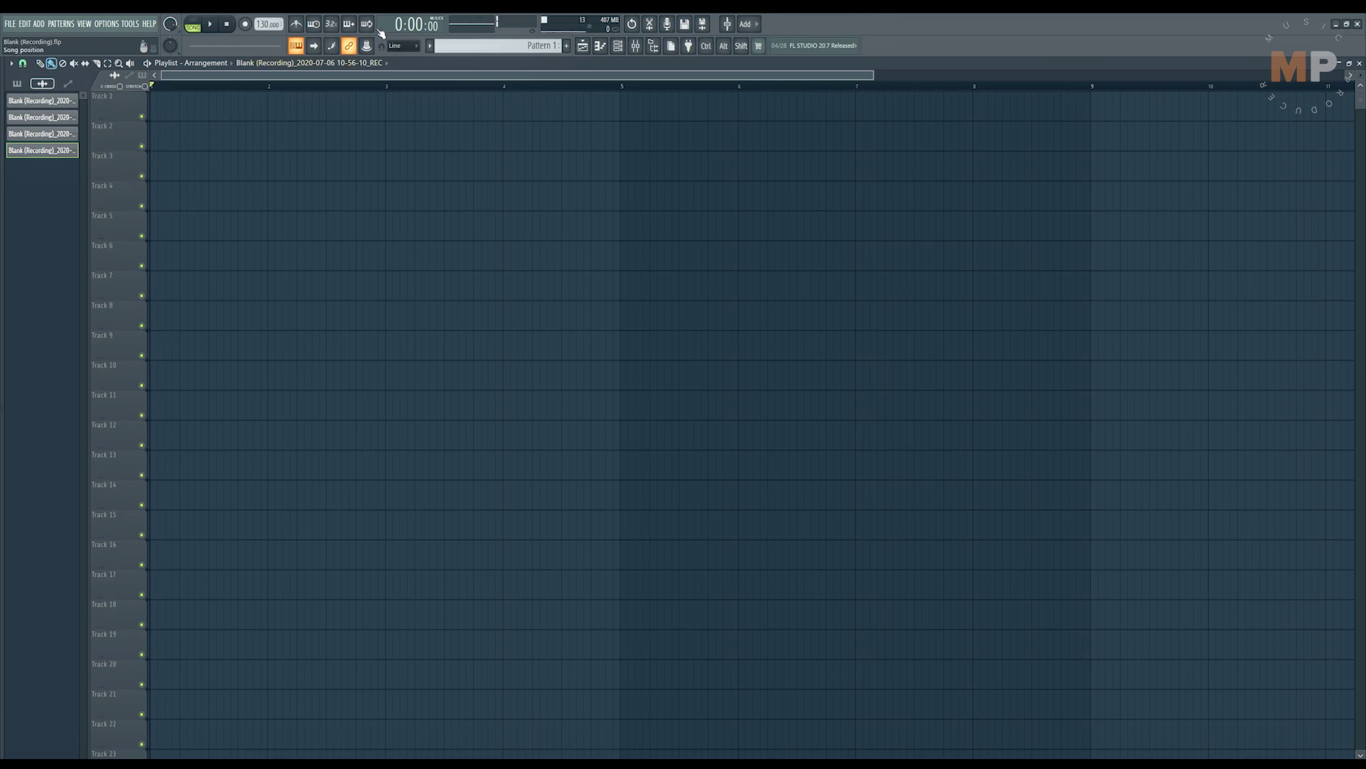
# Enable count-in and recording, loop bars 1–3 on the ruler, and play to stack takes on REC tracks.
pyautogui.click(331, 23)
pyautogui.click(245, 25)
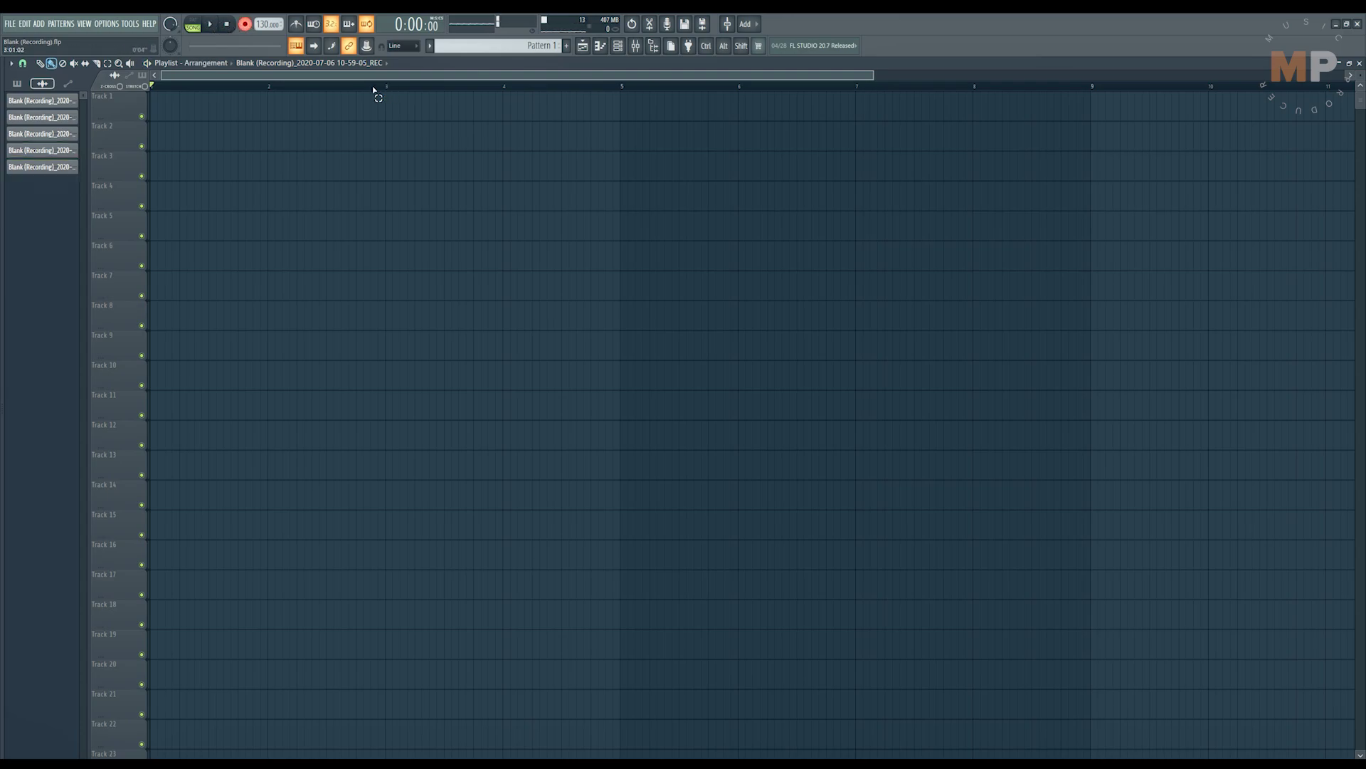
pyautogui.moveTo(151, 85); pyautogui.dragTo(373, 89)
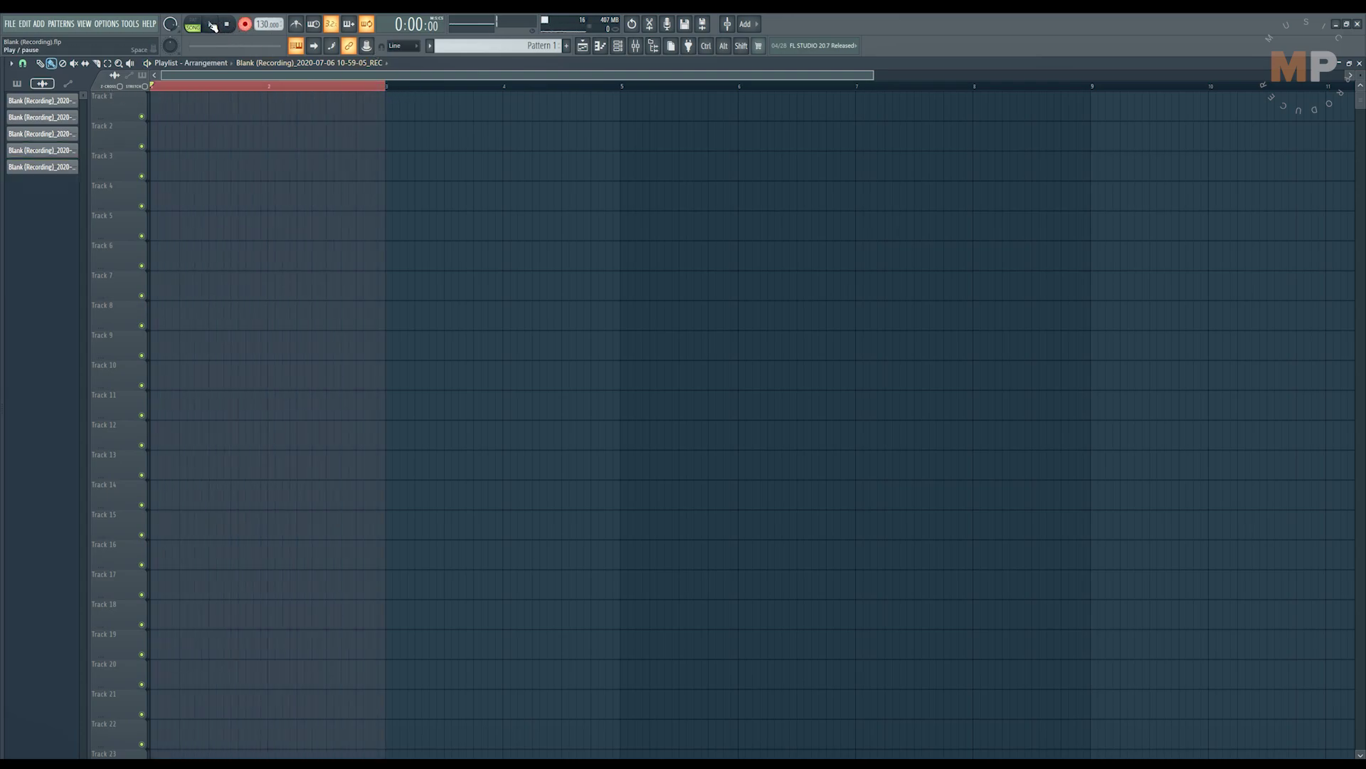
pyautogui.click(212, 26)
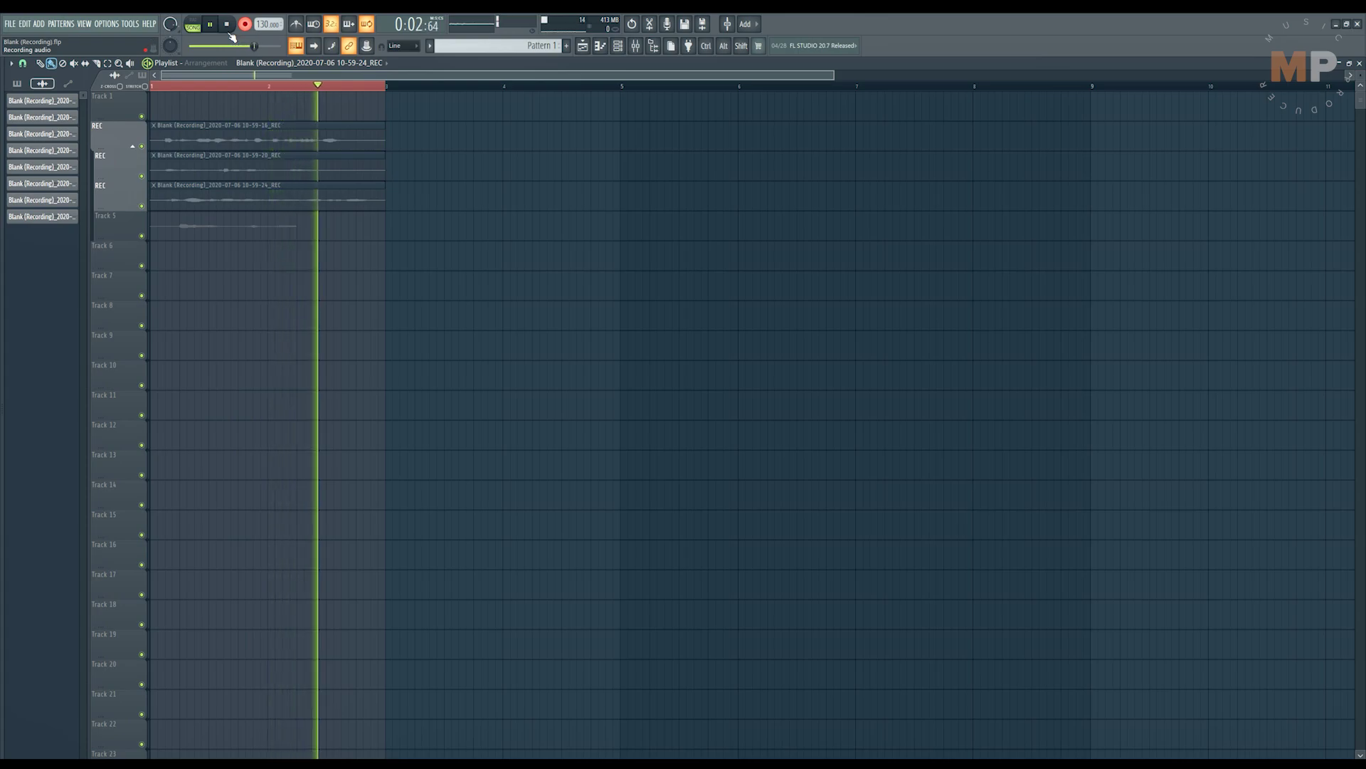
# Stop the loop recording, load Edison into mixer Slot 1, then undo it to leave the slot empty.
pyautogui.click(226, 24)
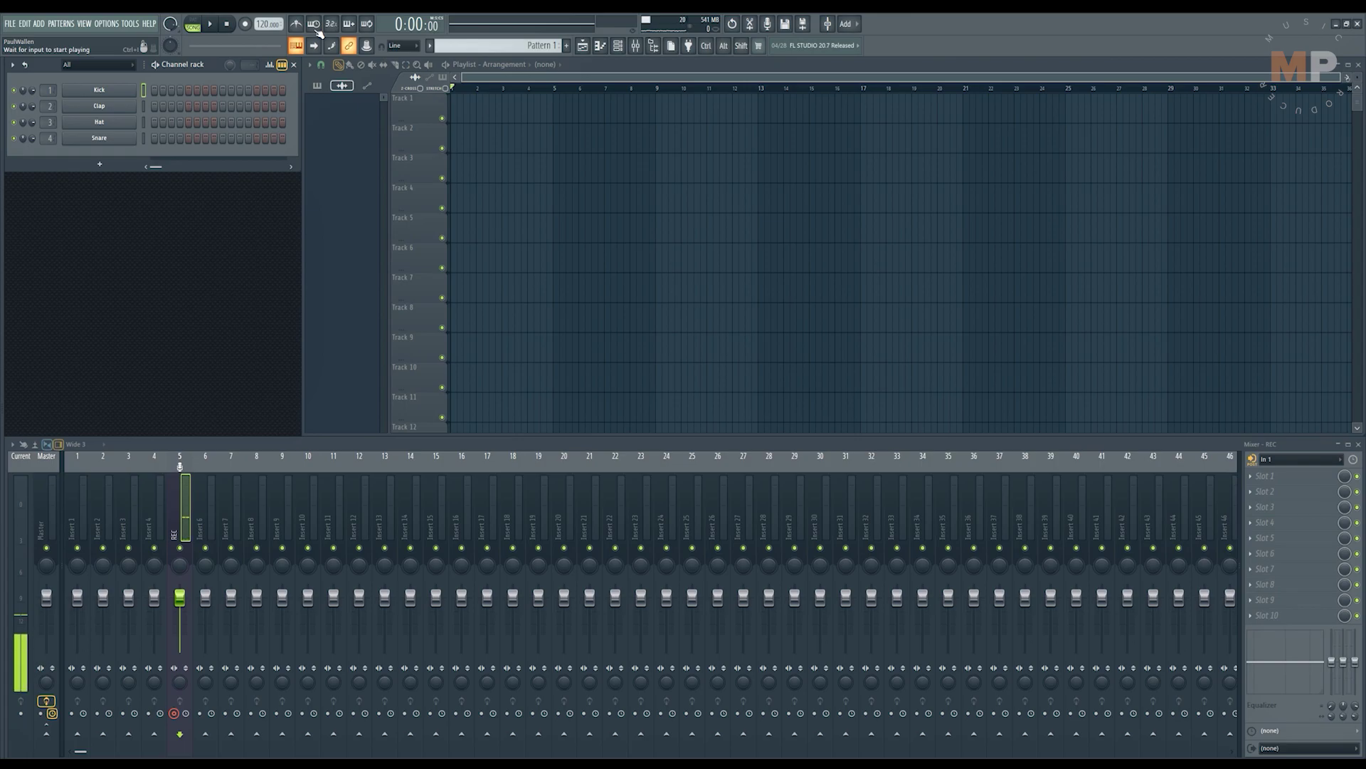
pyautogui.click(1278, 482)
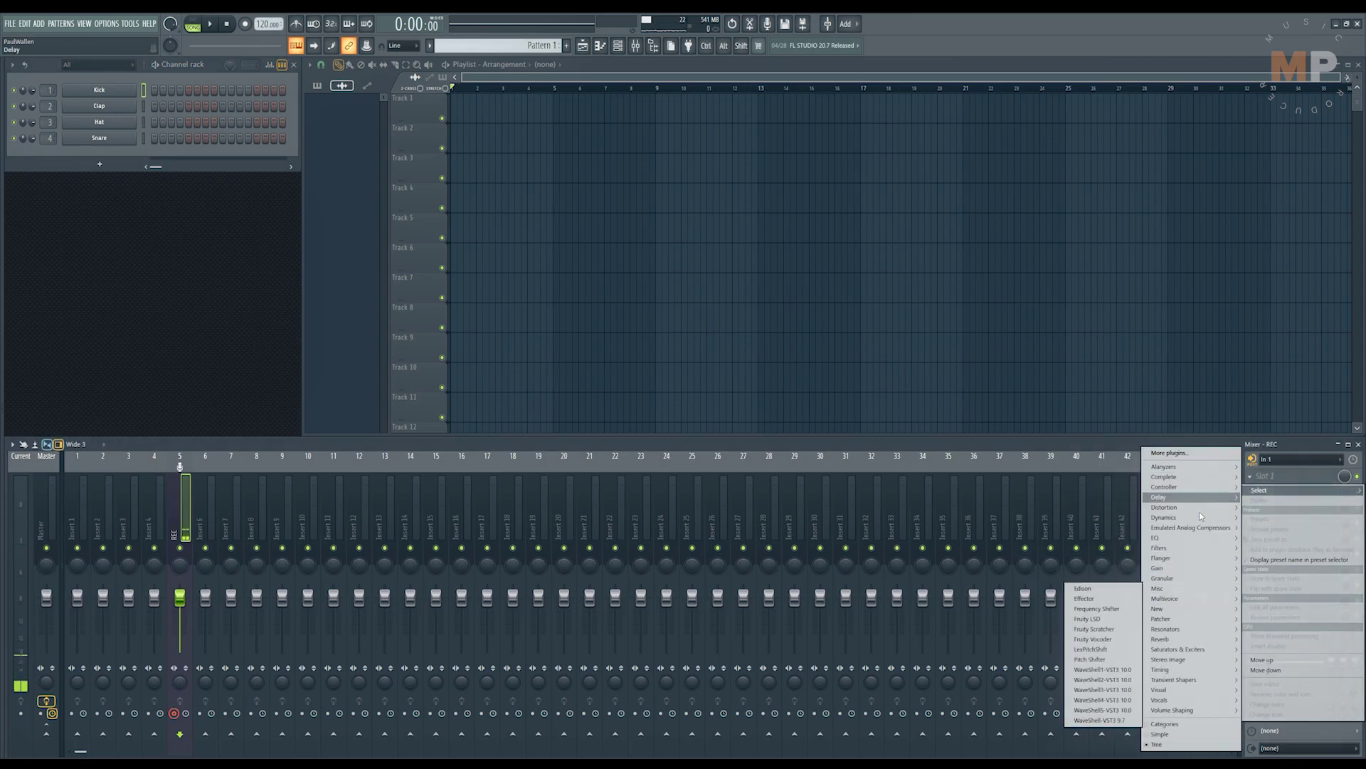
pyautogui.click(1115, 595)
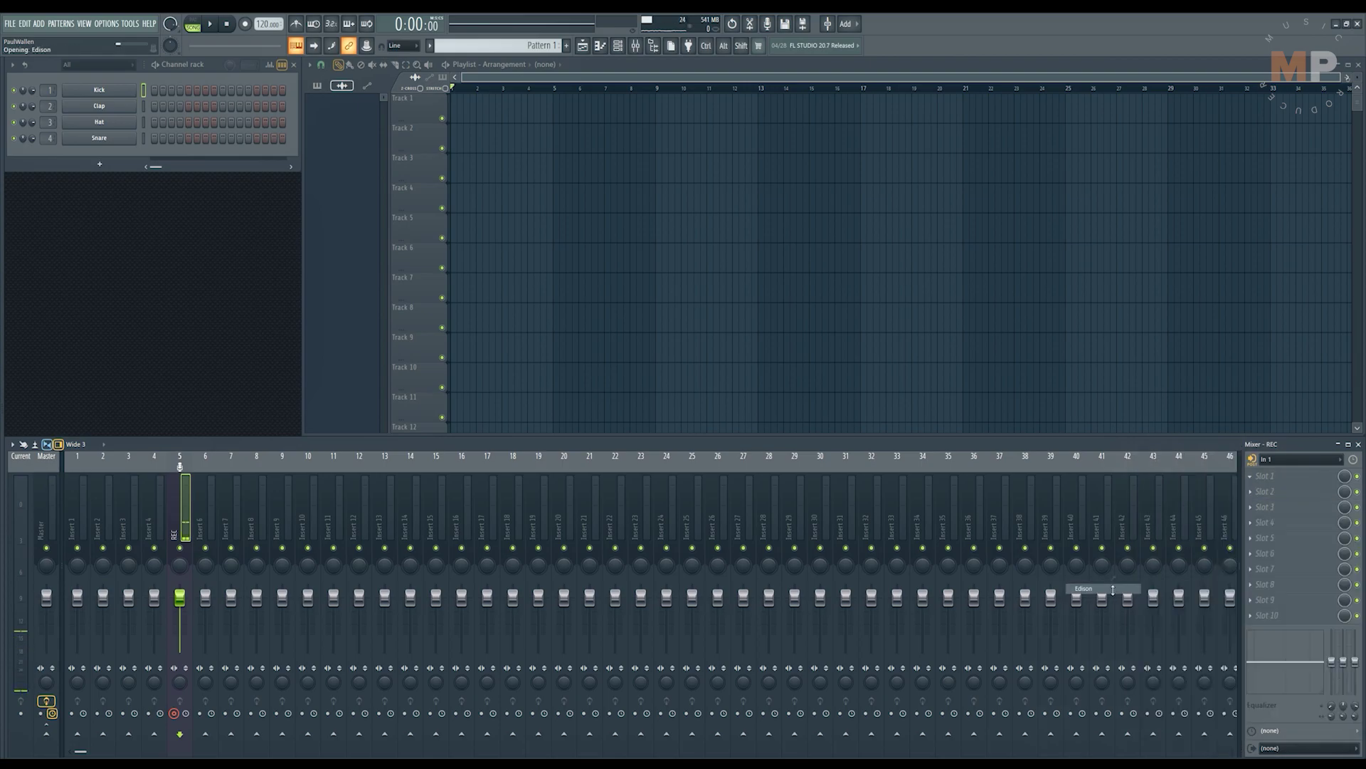
pyautogui.hotkey('ctrl', 'z')
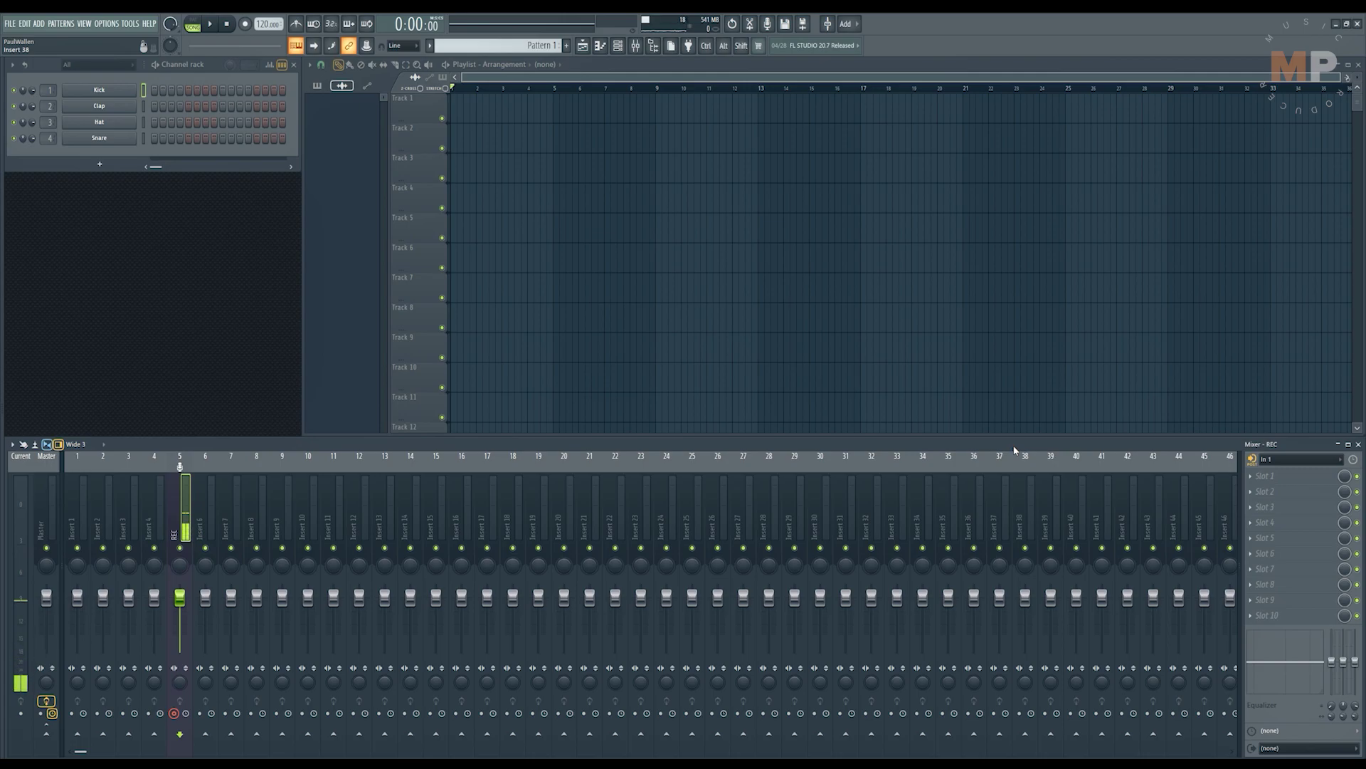
# Set one-click audio recording to 'Into Edison audio editor/recorder' and stop the test recording.
pyautogui.click(767, 24)
pyautogui.click(128, 24)
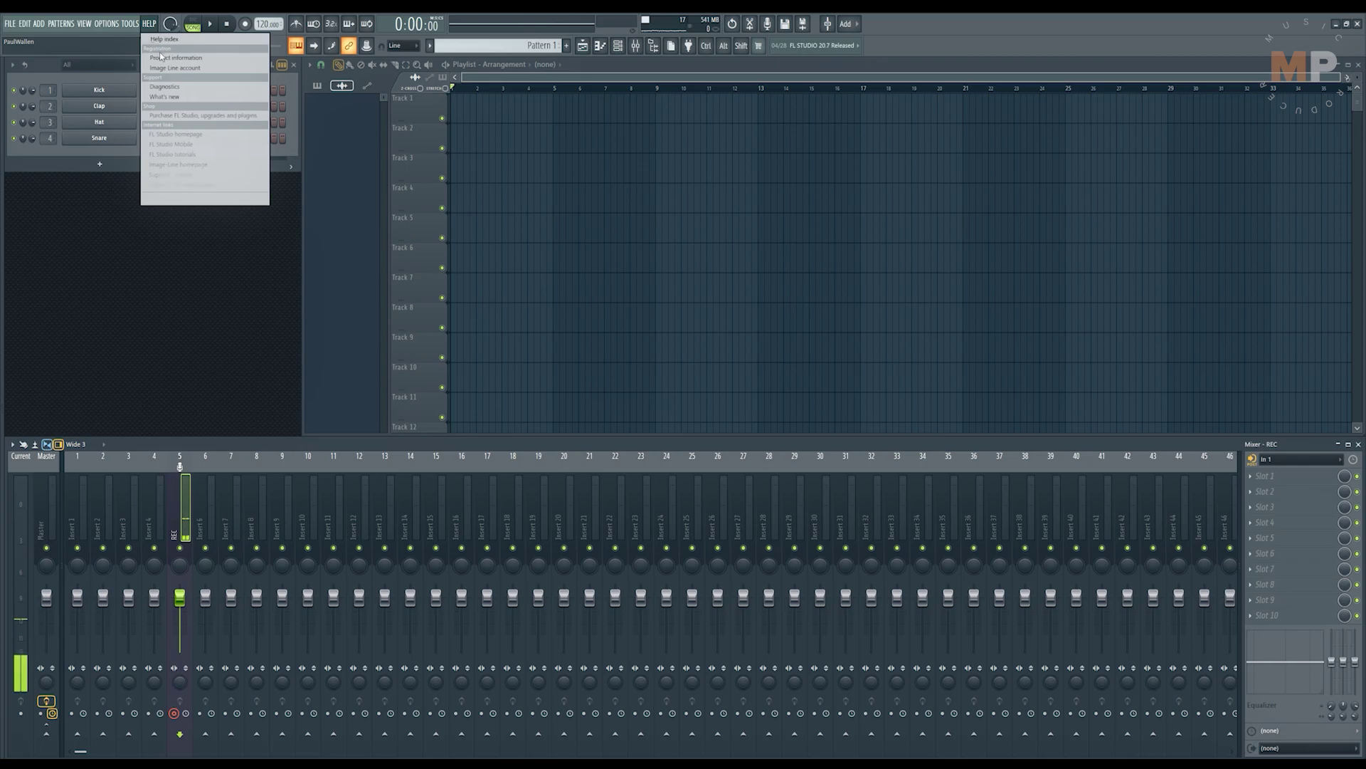
pyautogui.moveTo(178, 49)
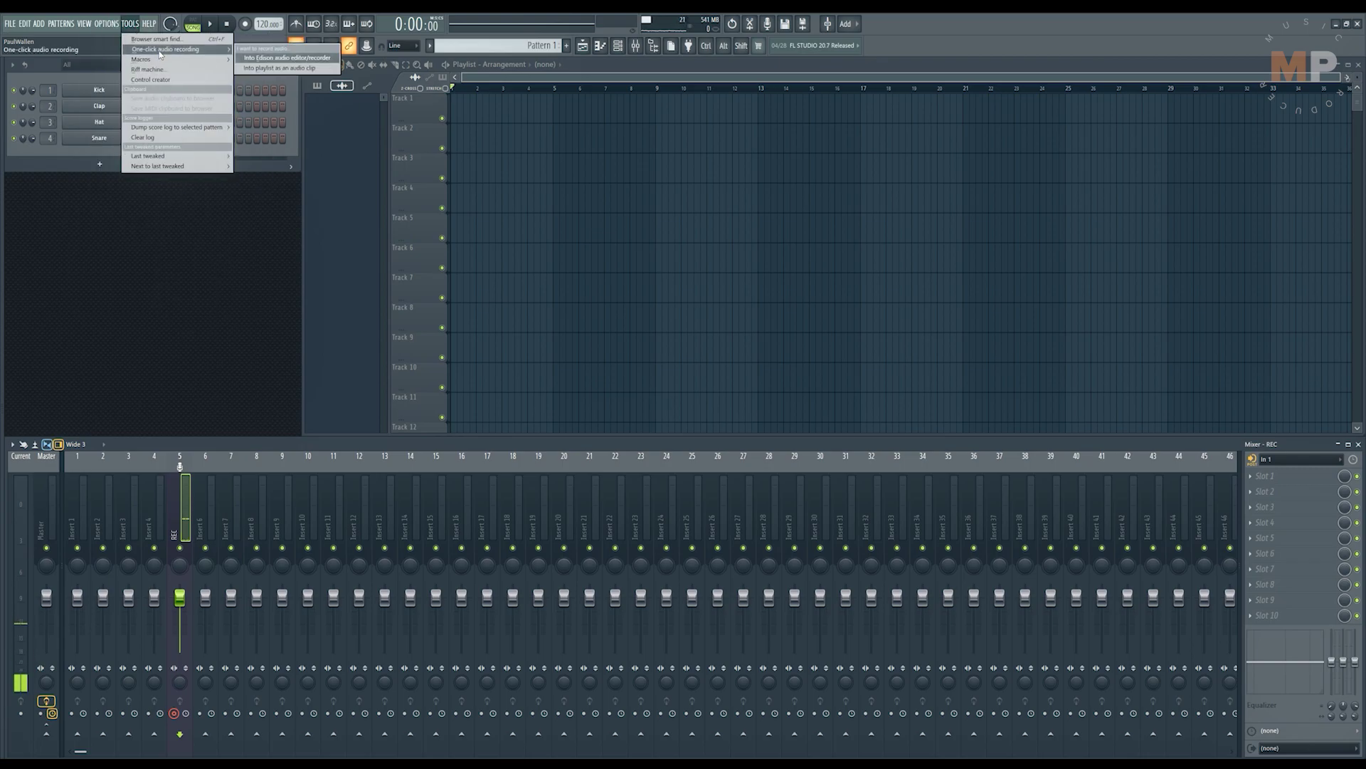
pyautogui.click(766, 24)
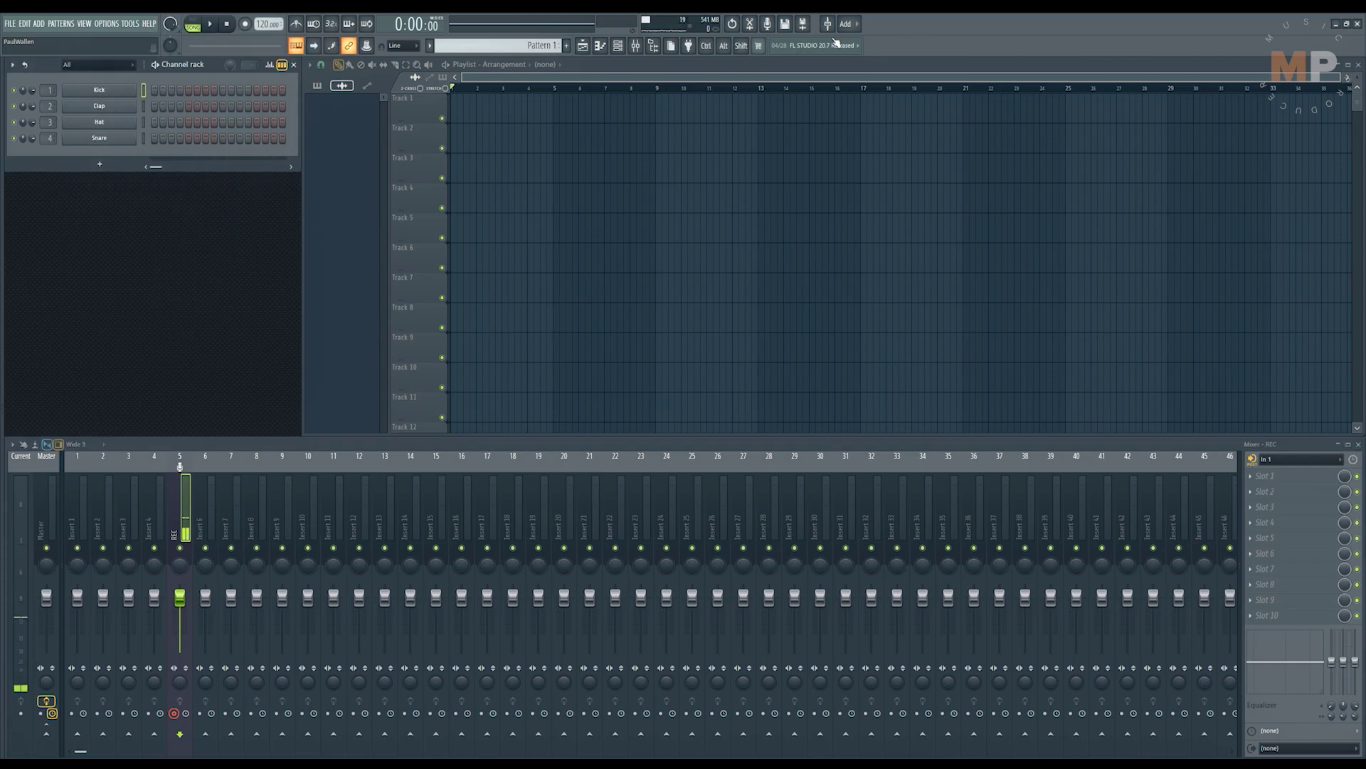
pyautogui.click(766, 24)
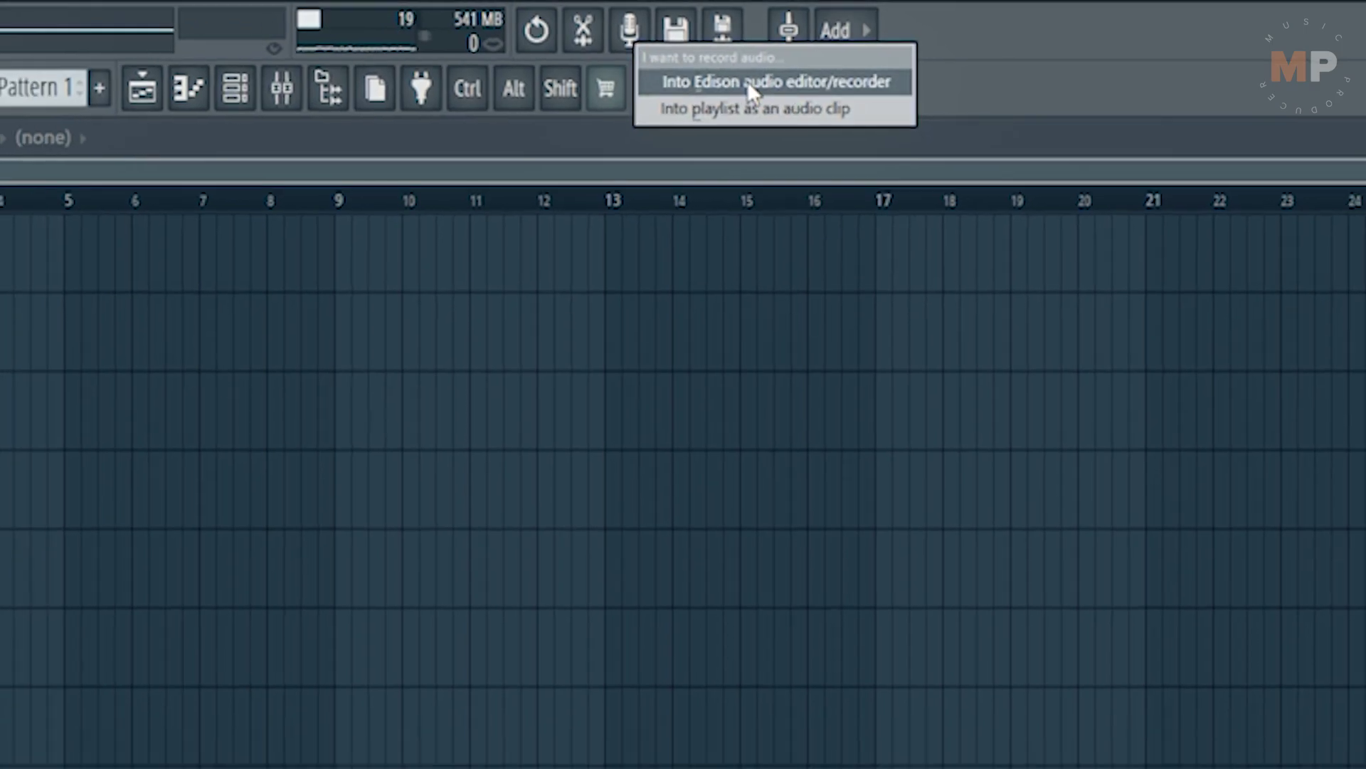
pyautogui.click(747, 85)
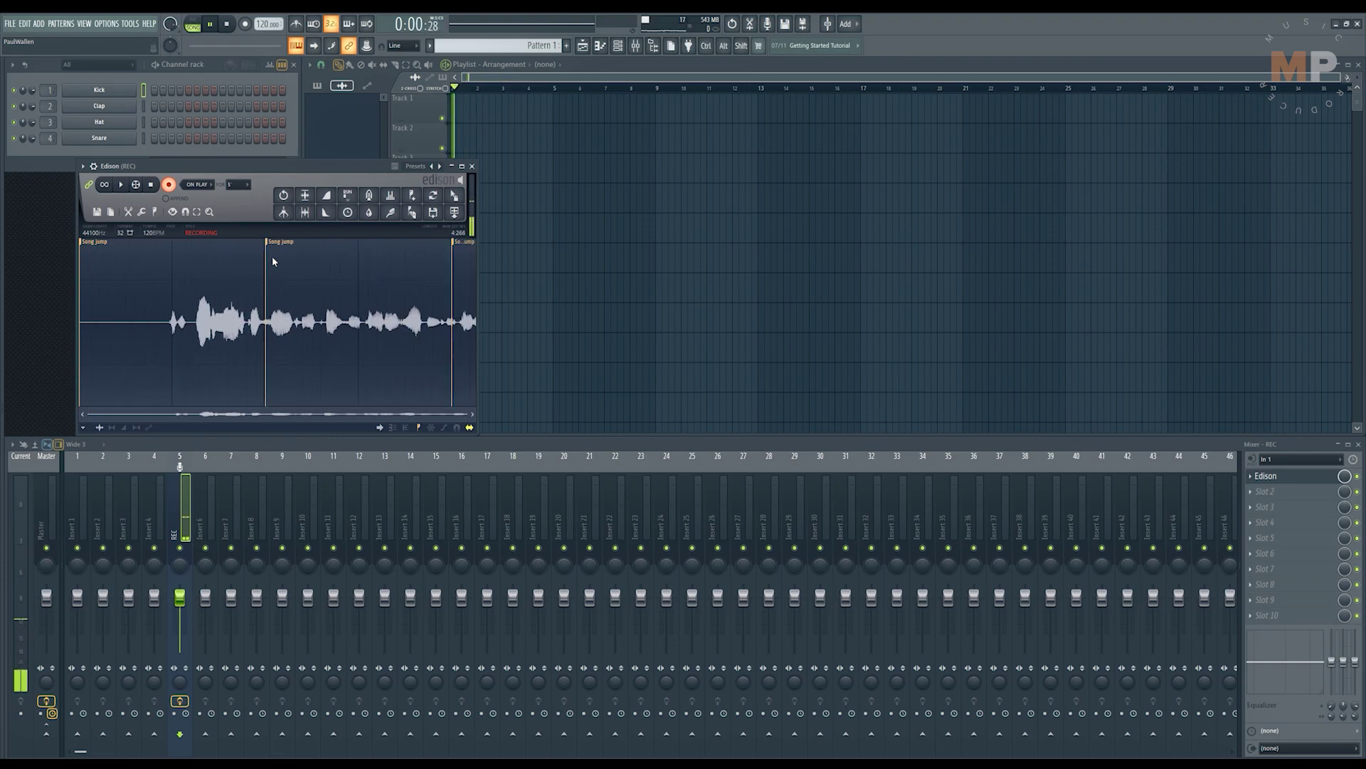
pyautogui.press('space')
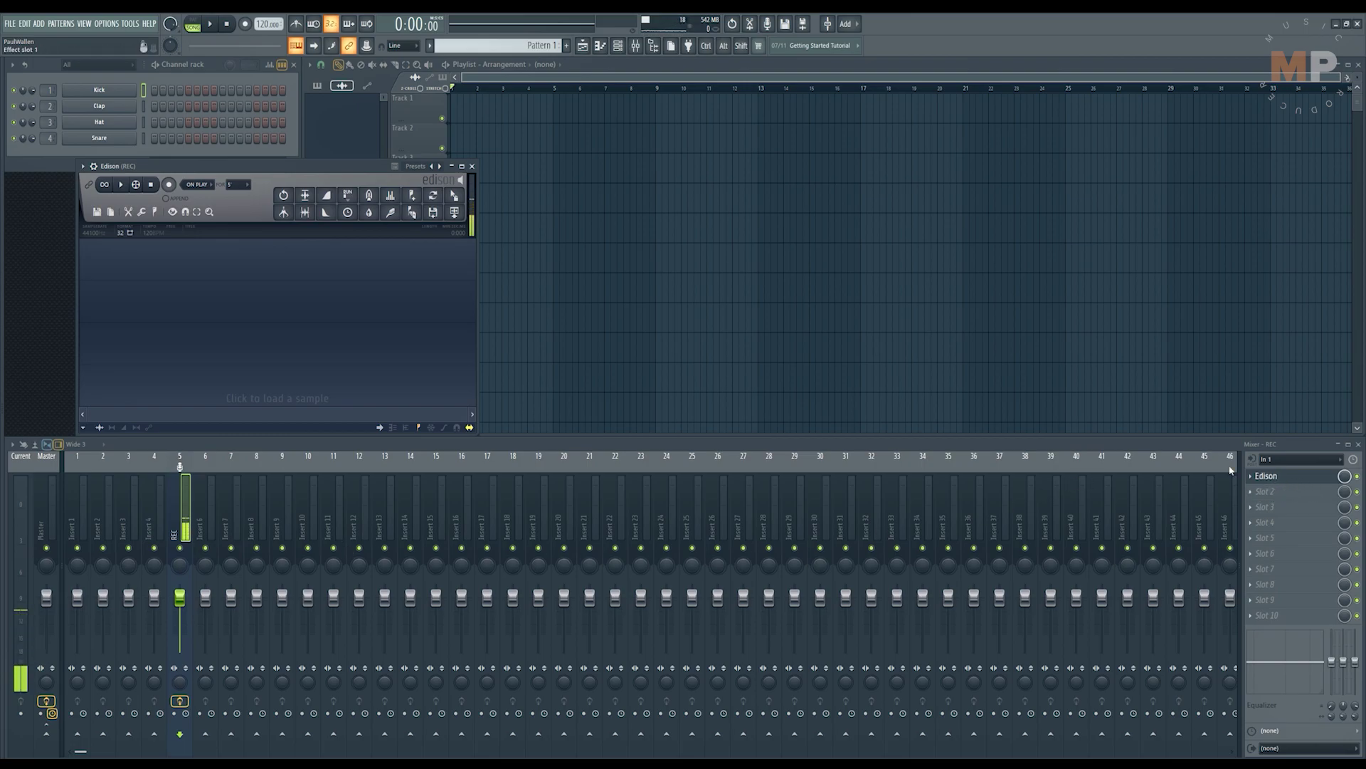
# Record a new take into Edison and delete the silence before the audio starts.
pyautogui.click(170, 185)
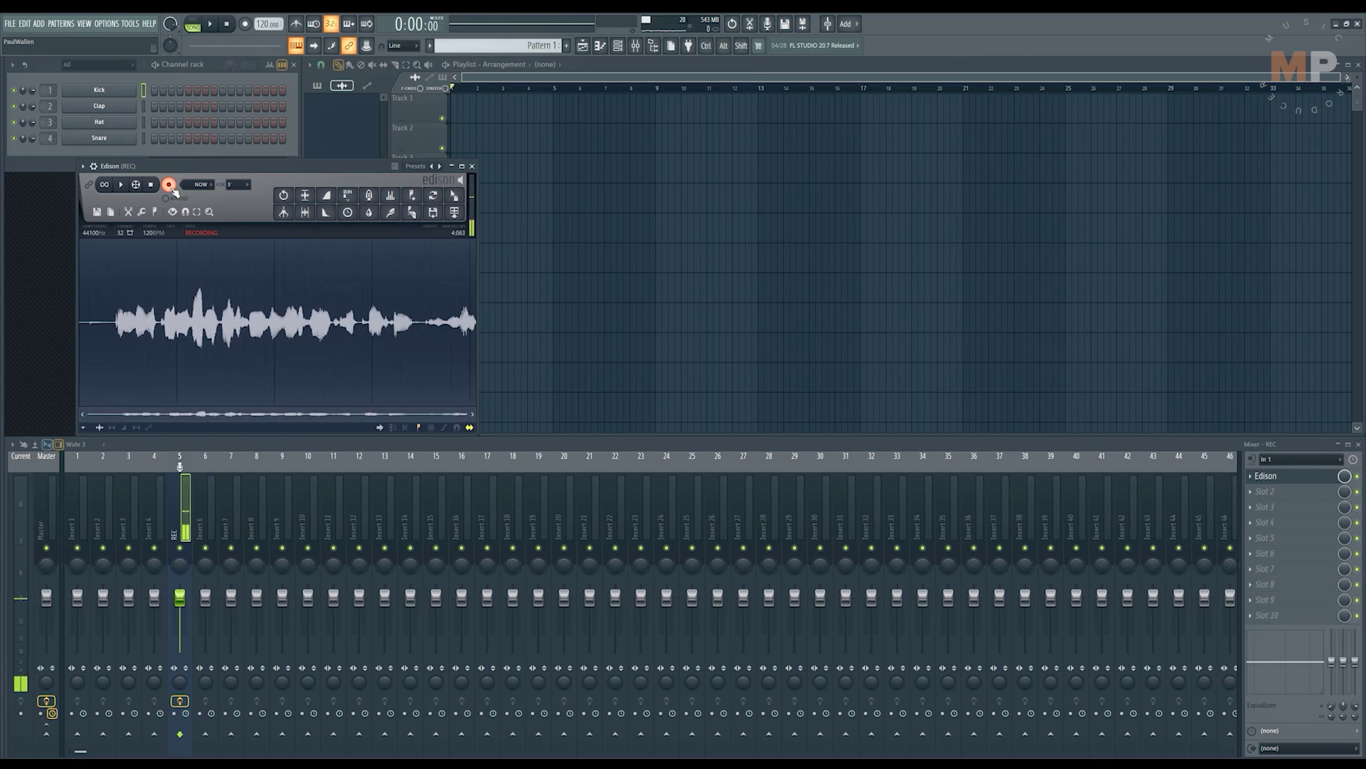
pyautogui.click(171, 188)
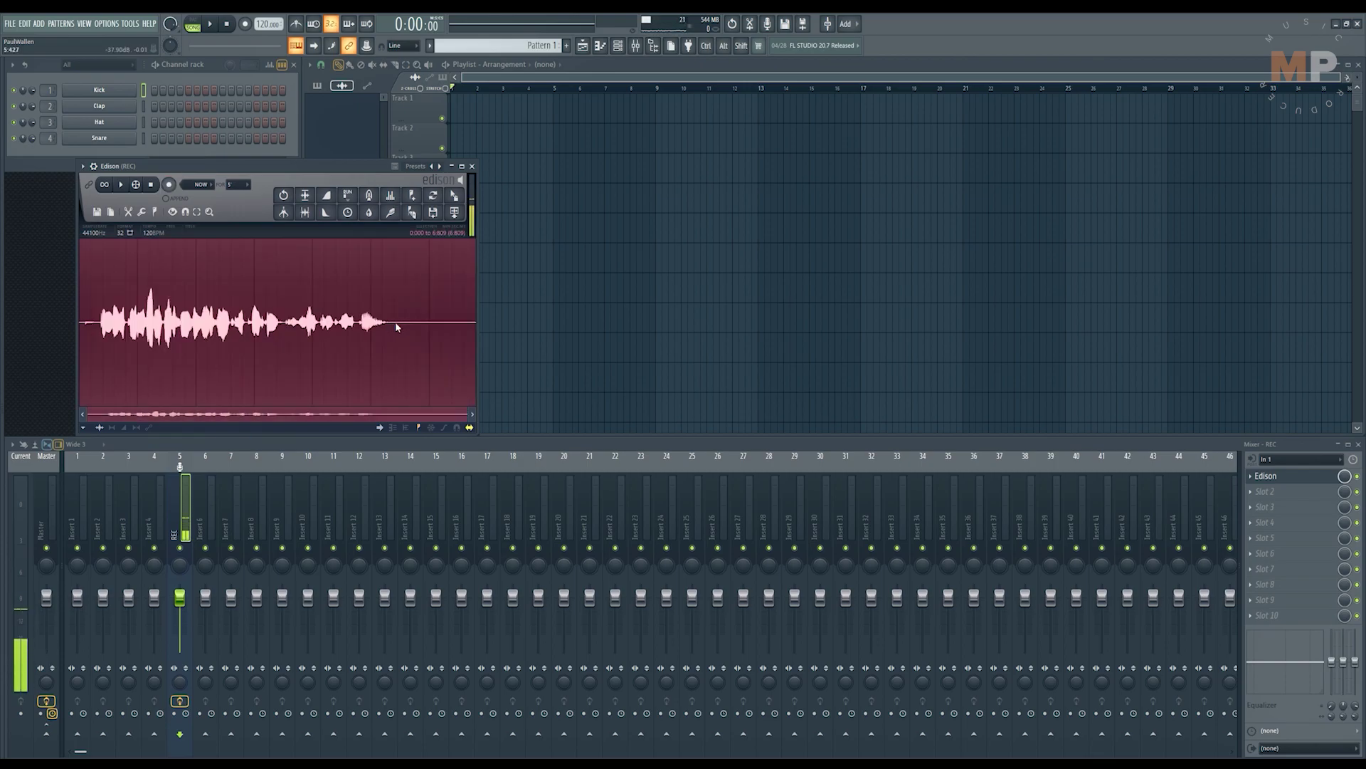
pyautogui.click(398, 323)
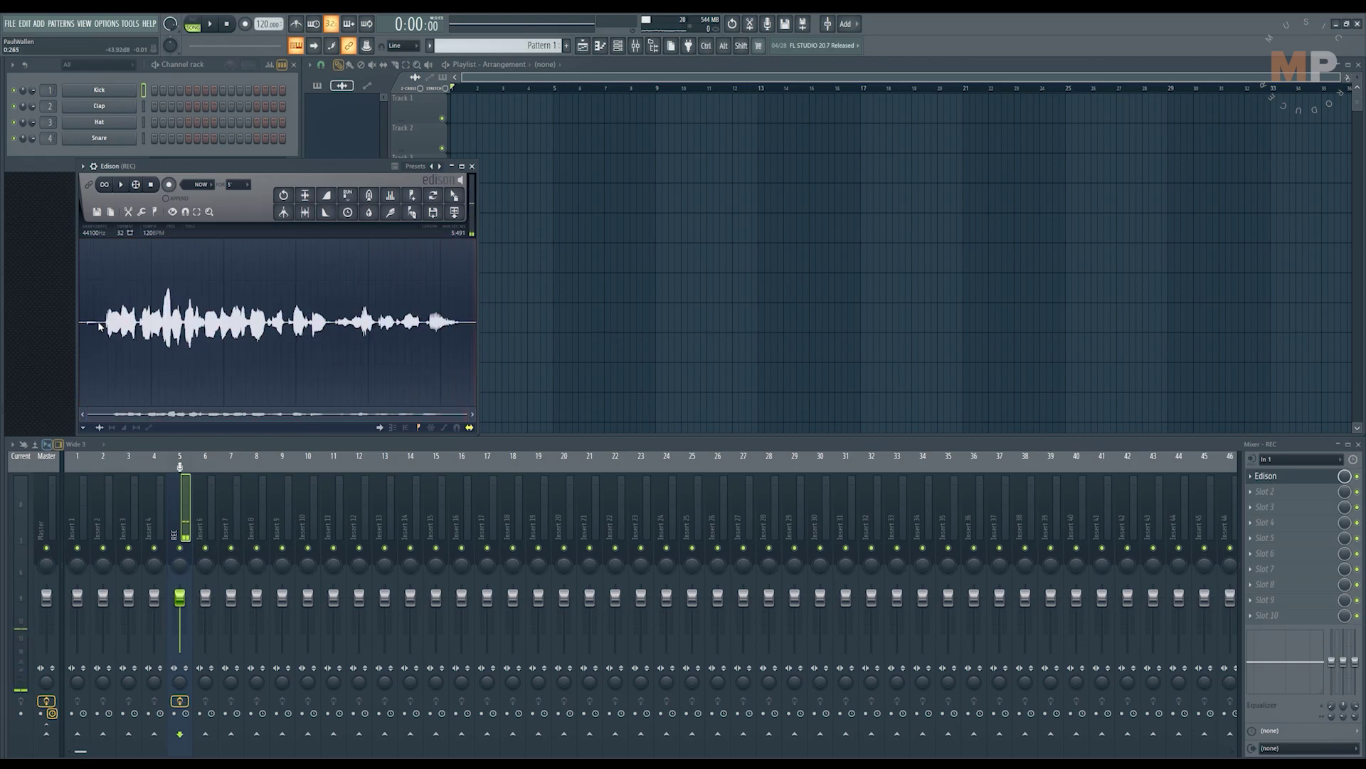
pyautogui.moveTo(103, 323); pyautogui.dragTo(12, 313)
pyautogui.press('Delete')
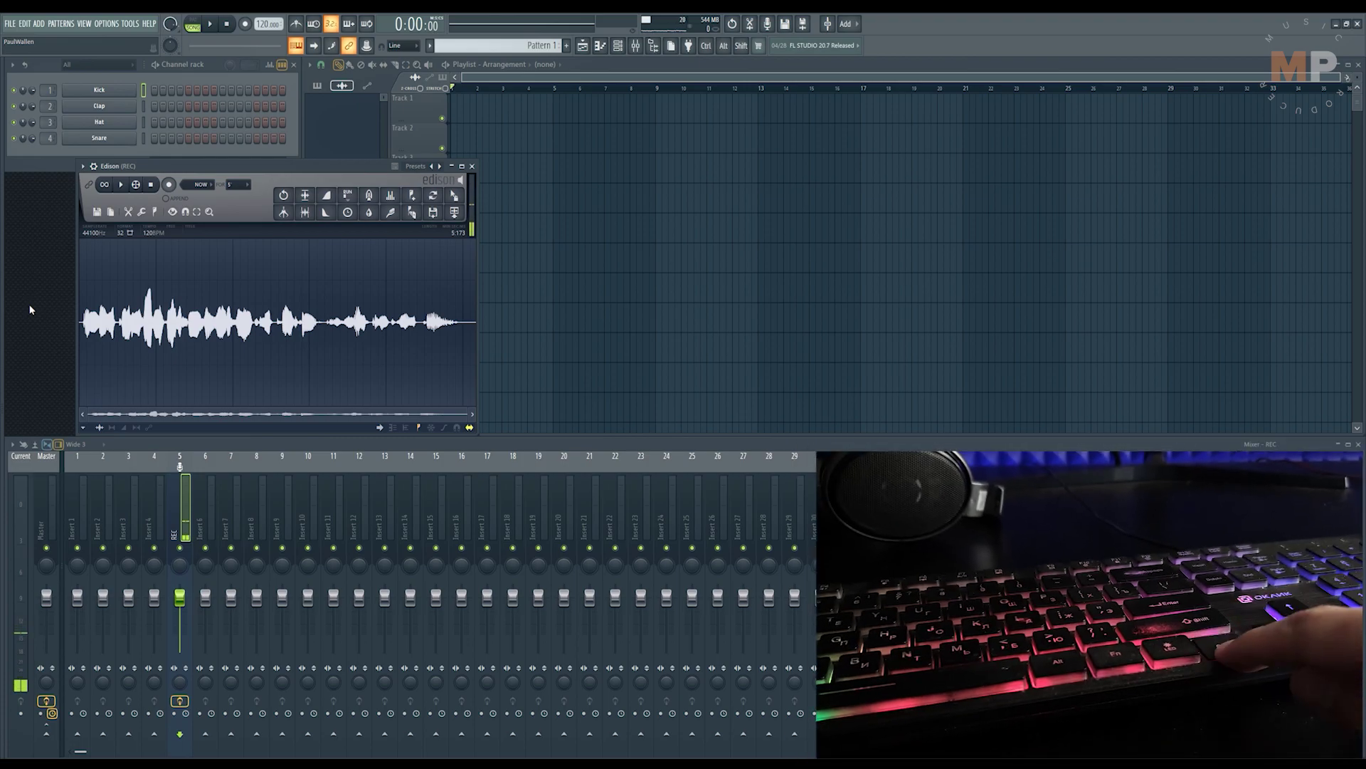
# Normalize the take with Ctrl+N, cut an unwanted stretch of the waveform, and check Edison's display options.
pyautogui.hotkey('ctrl', 'n')
pyautogui.moveTo(402, 323); pyautogui.dragTo(331, 327)
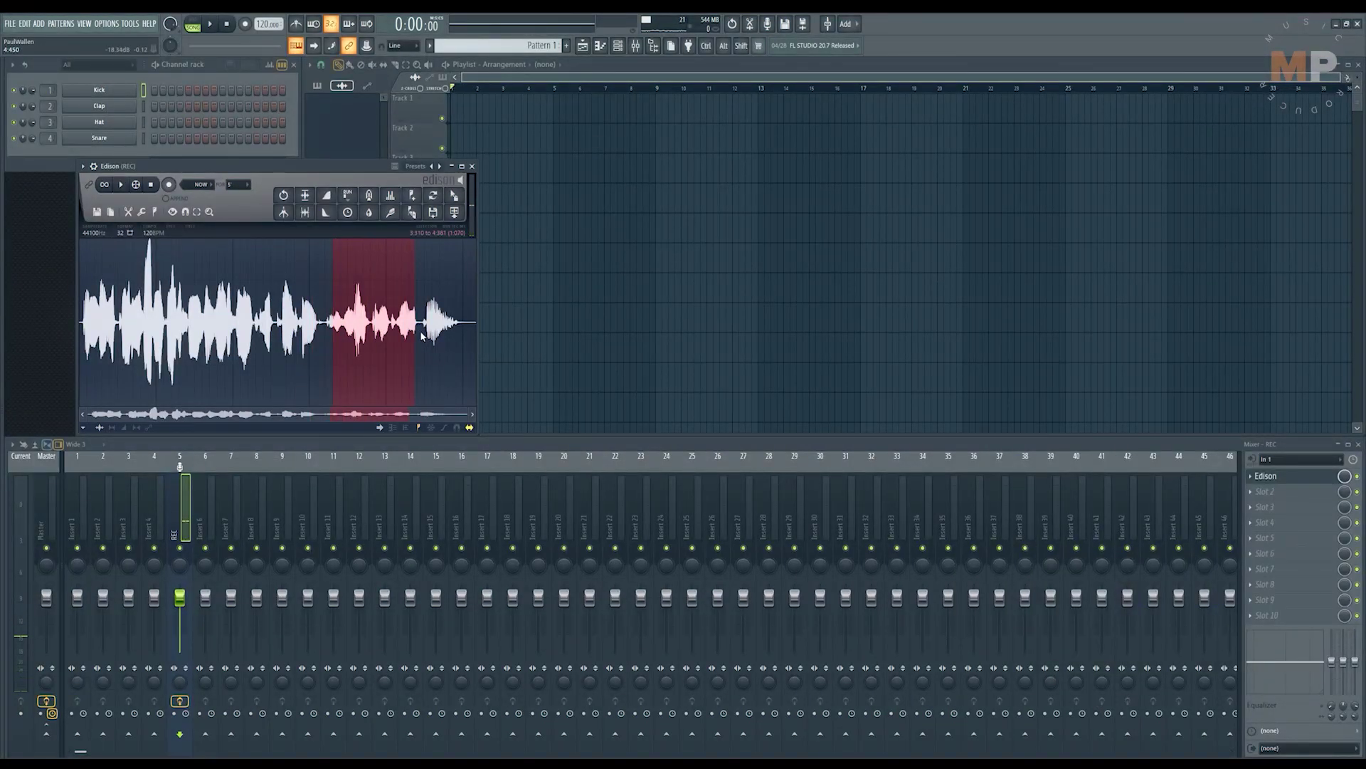
pyautogui.press('Delete')
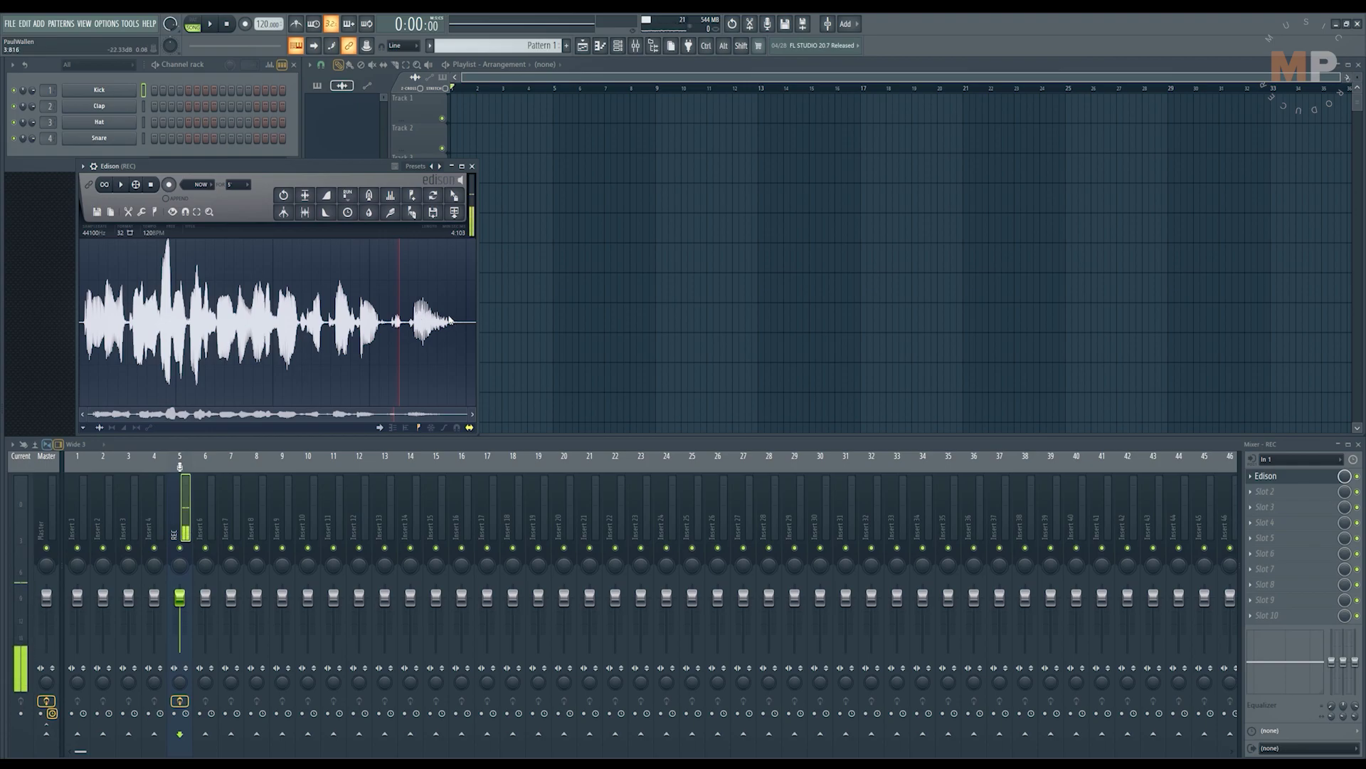
pyautogui.moveTo(448, 324); pyautogui.dragTo(541, 327)
pyautogui.moveTo(98, 332); pyautogui.dragTo(2, 327)
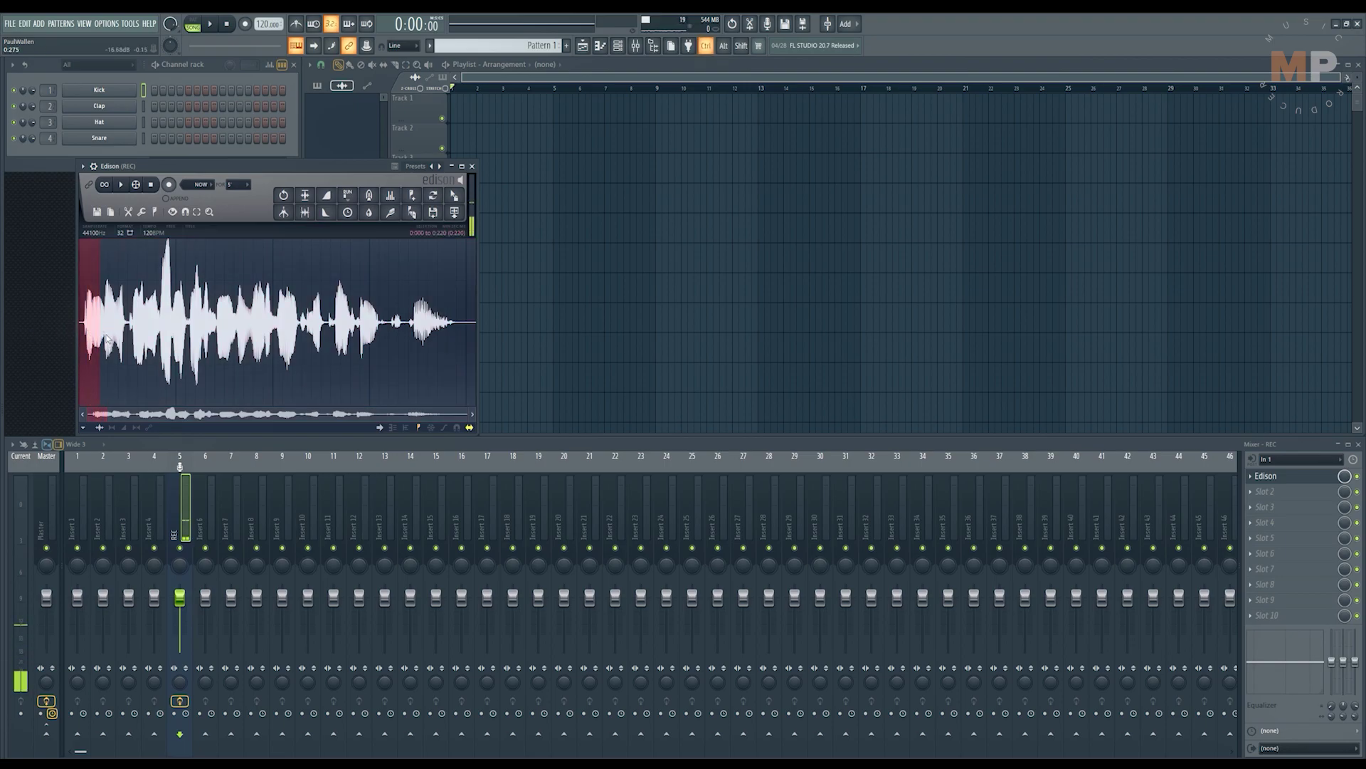
pyautogui.click(171, 212)
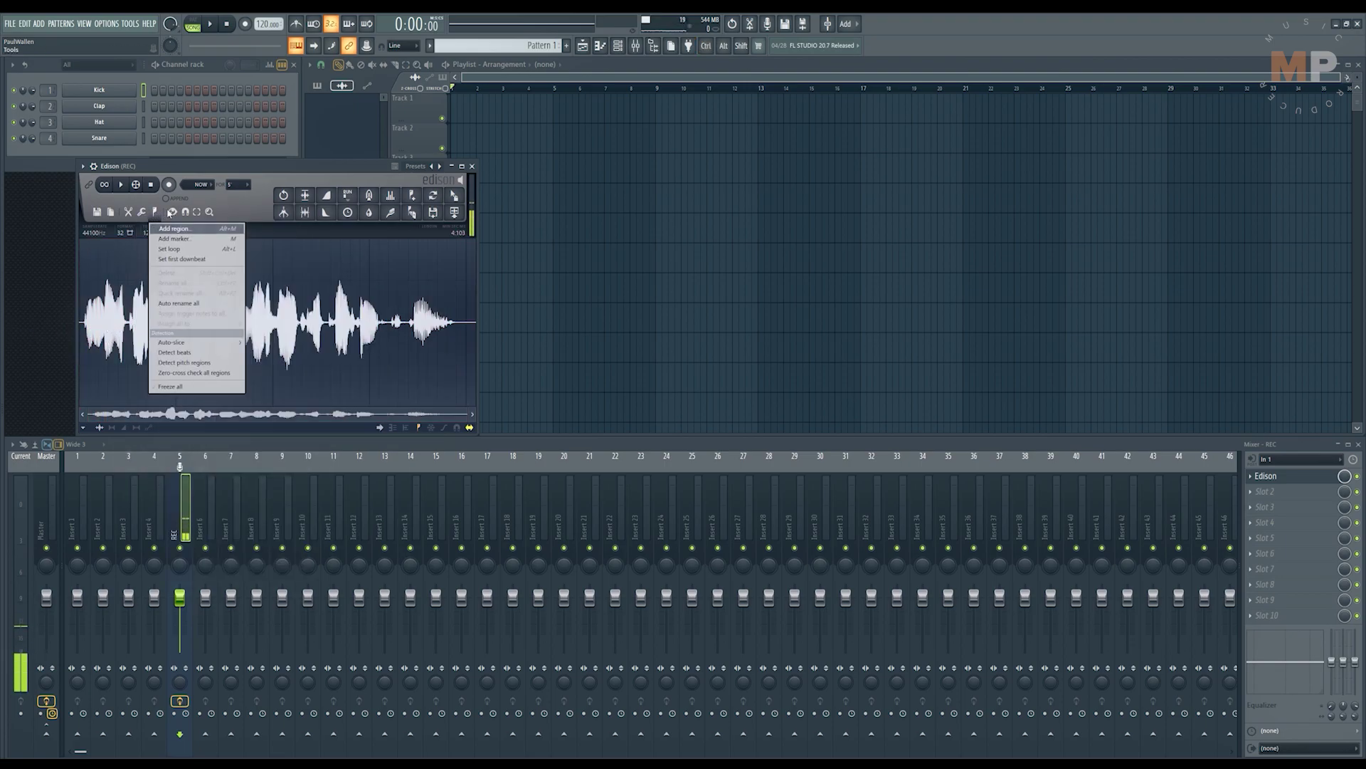
pyautogui.click(171, 212)
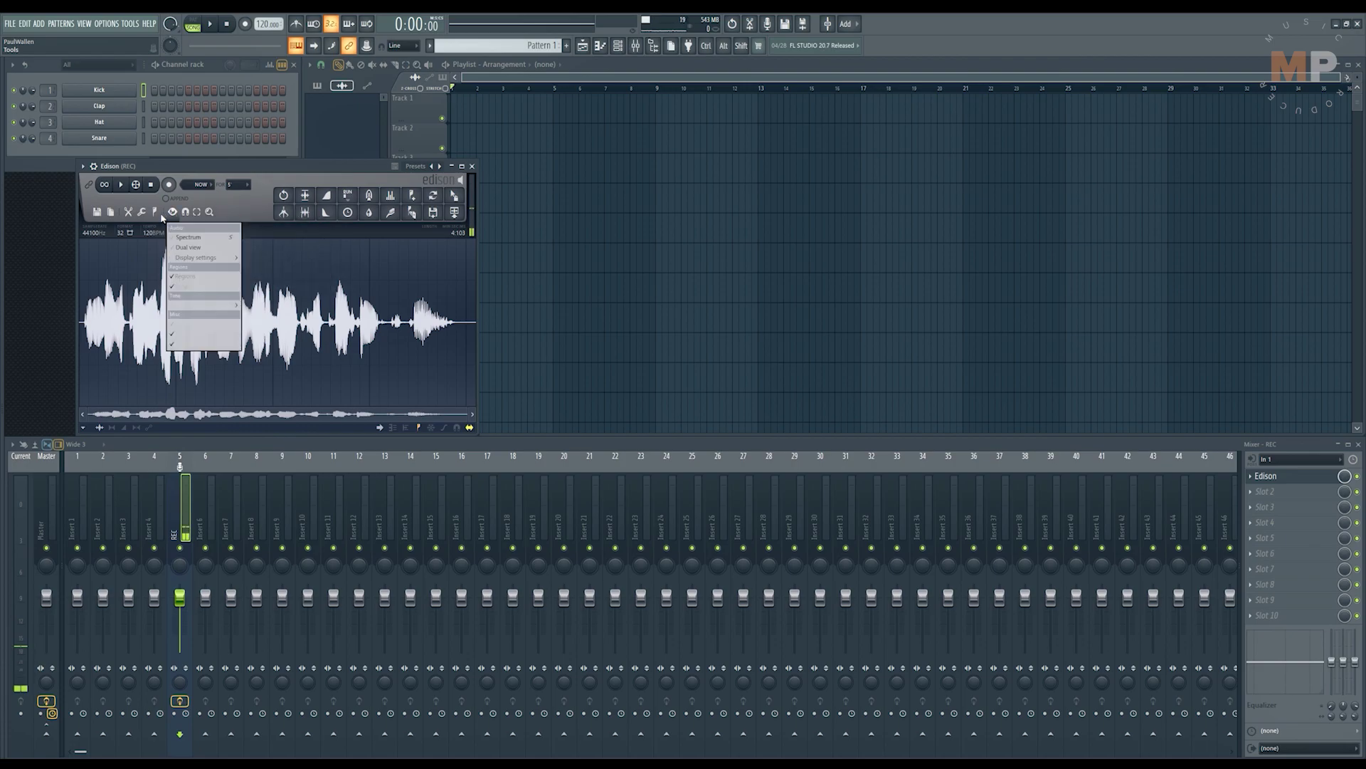
pyautogui.click(106, 212)
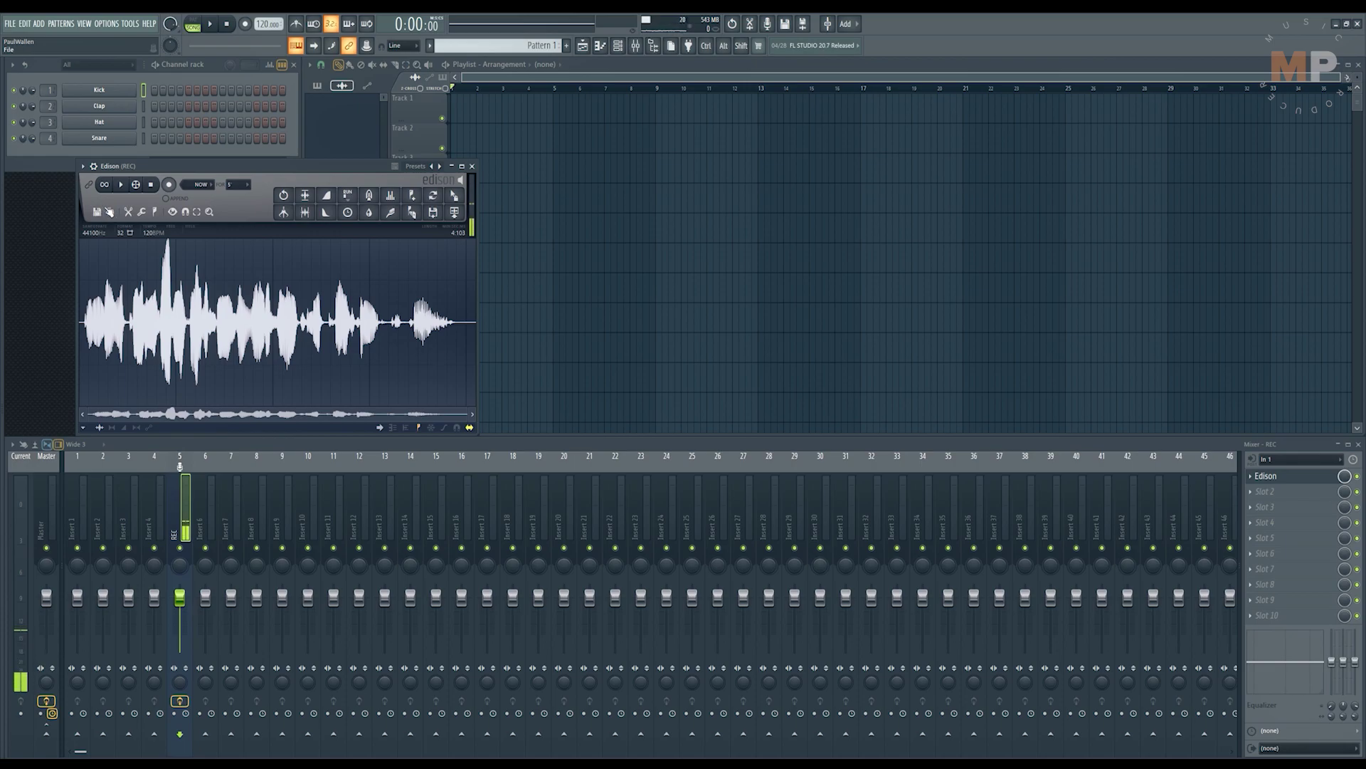
# Save the Edison sample with 'Save sample as...' as a Microsoft wave file (*.wav).
pyautogui.click(111, 212)
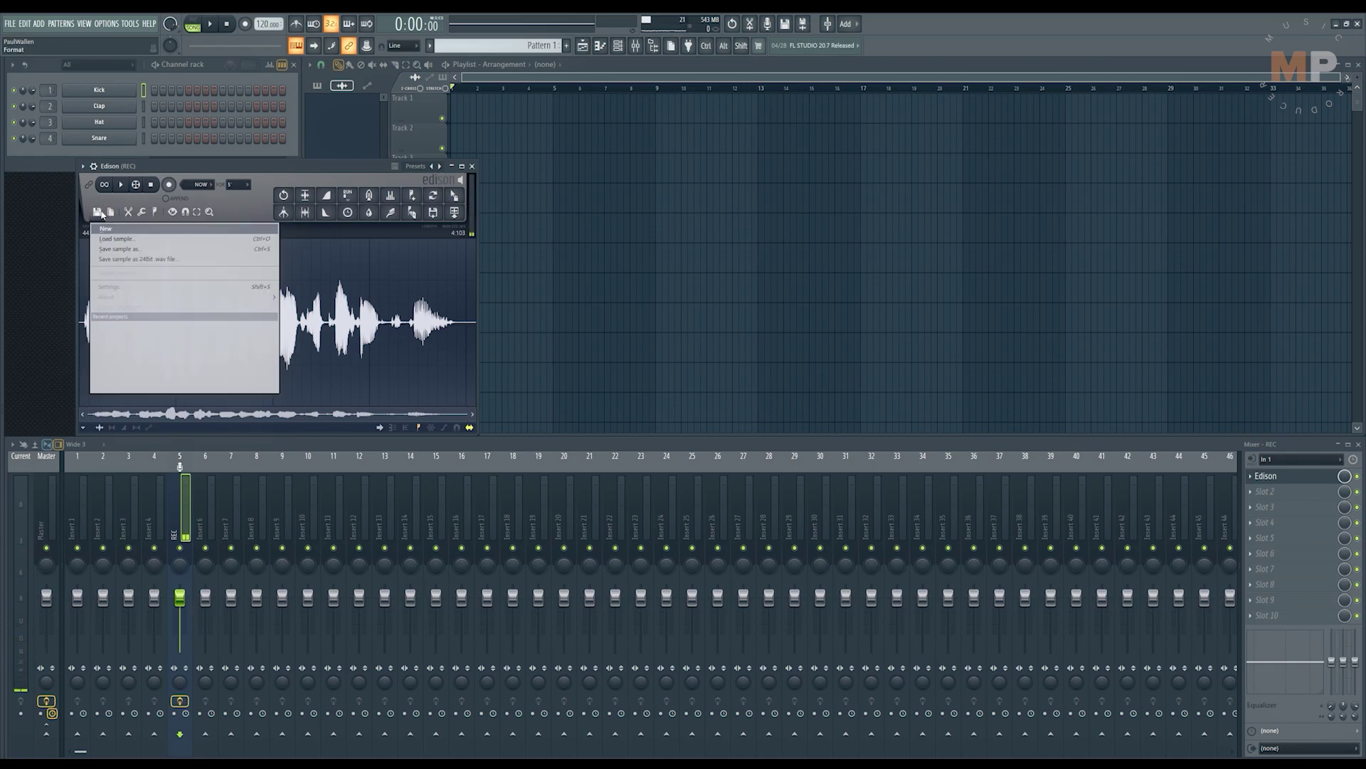
pyautogui.click(147, 249)
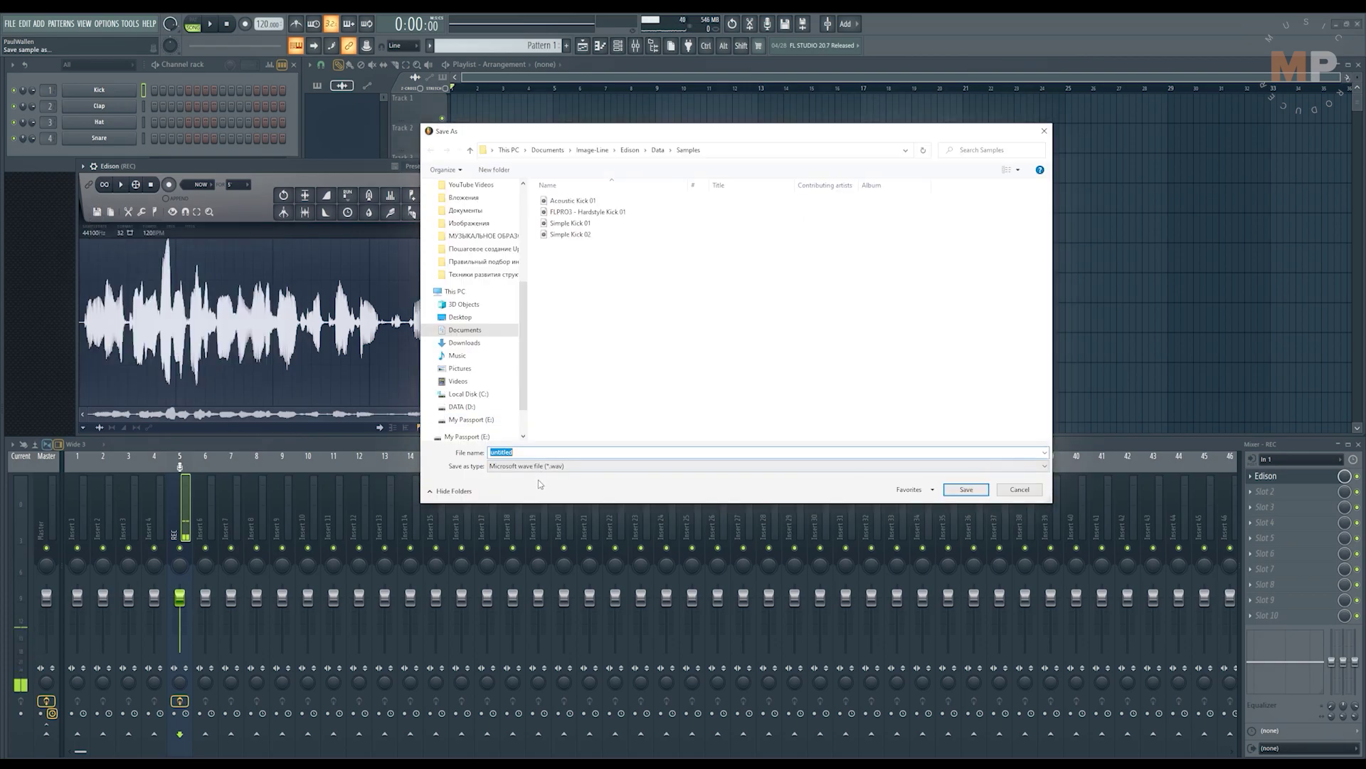
pyautogui.click(545, 466)
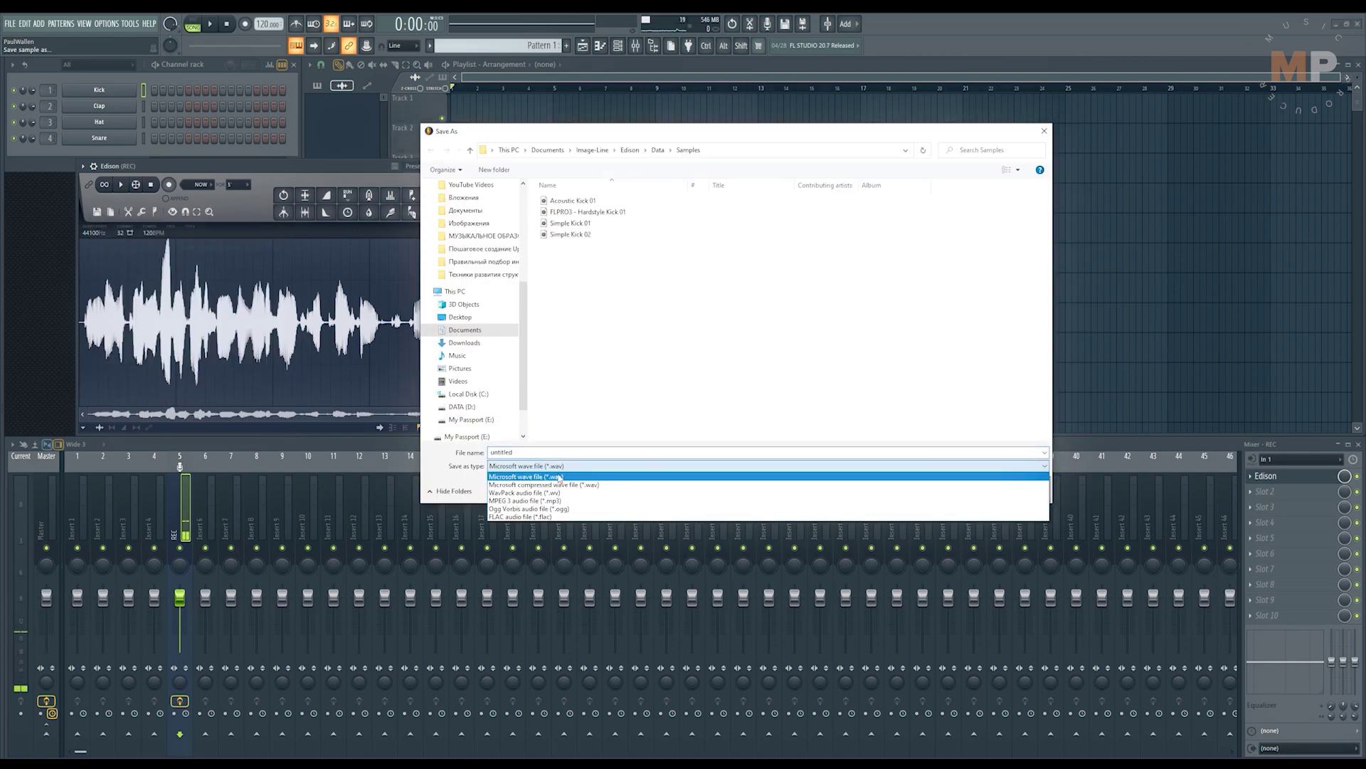
pyautogui.click(547, 469)
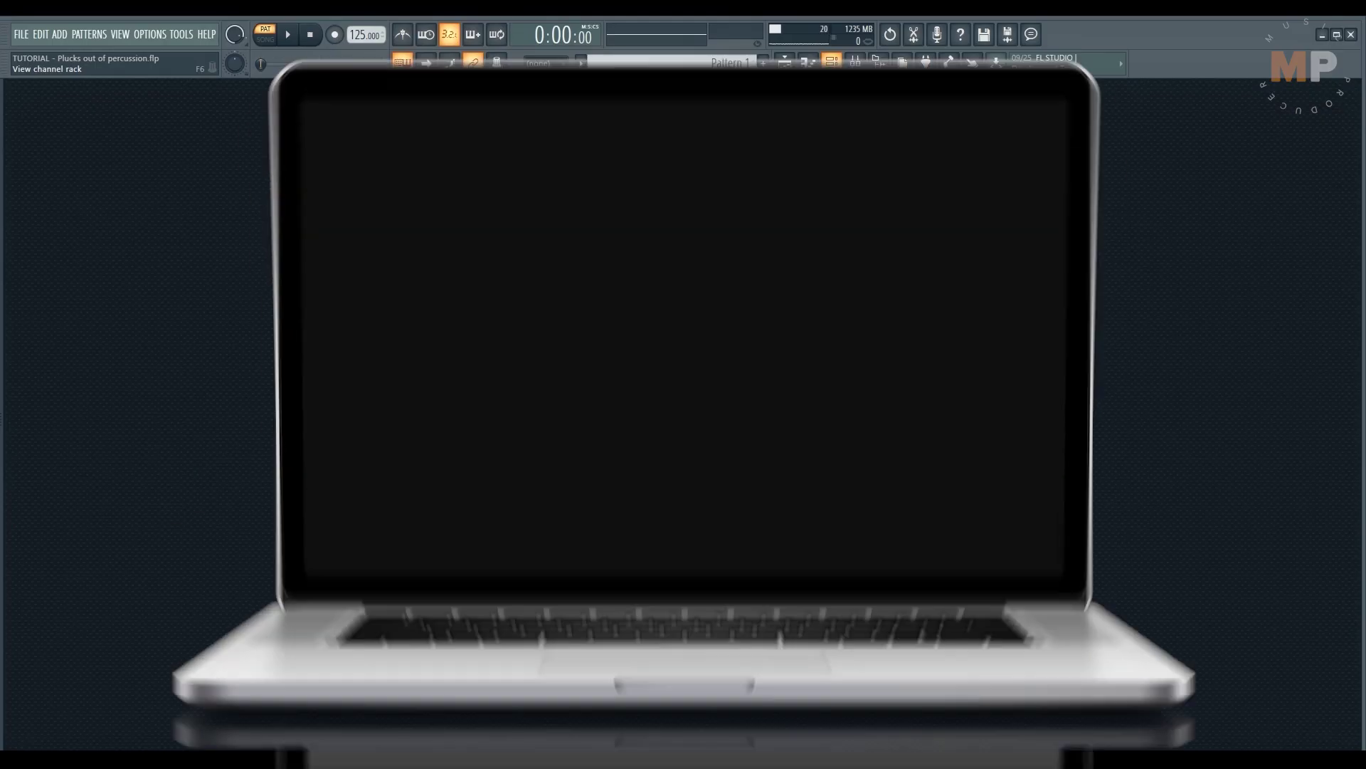
# Like the tutorial video, subscribe to the Music Producer channel, and enable its notification bell.
pyautogui.click(877, 367)
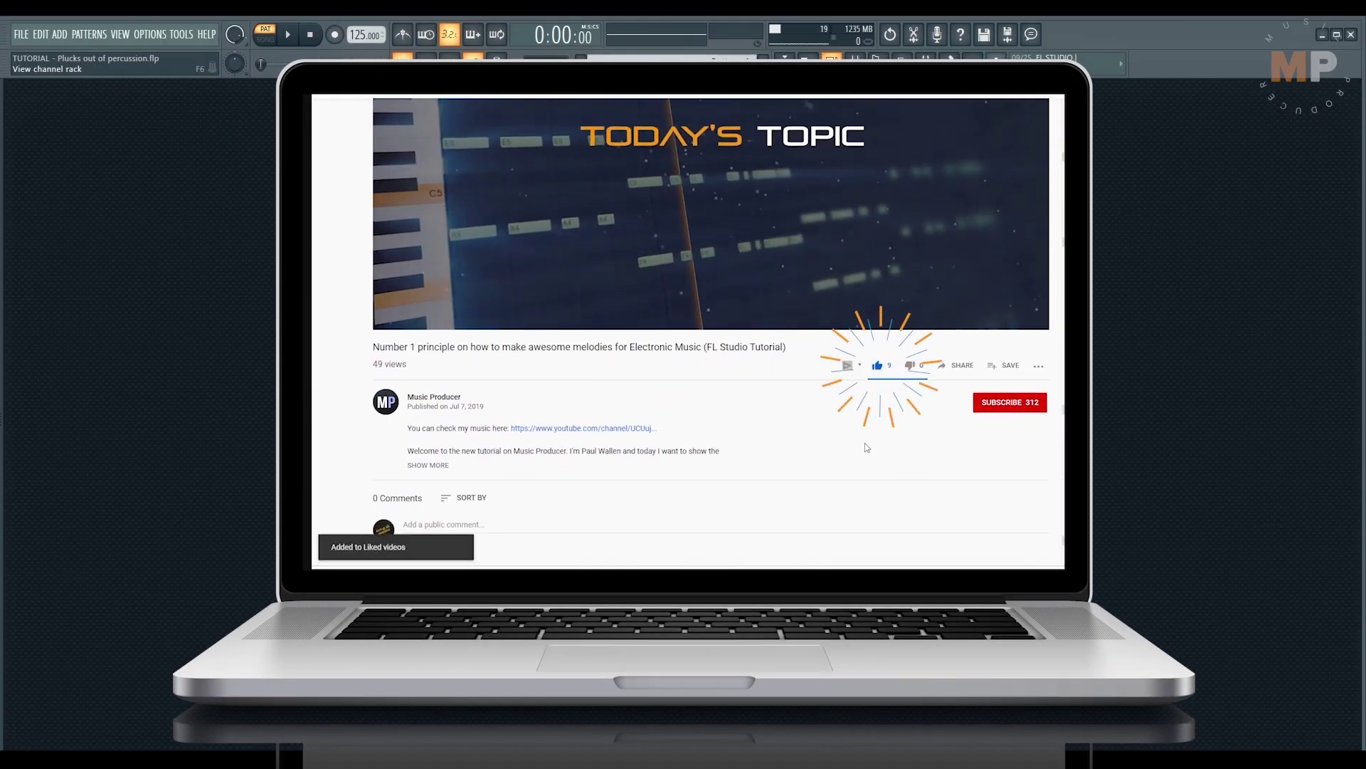
pyautogui.click(1014, 403)
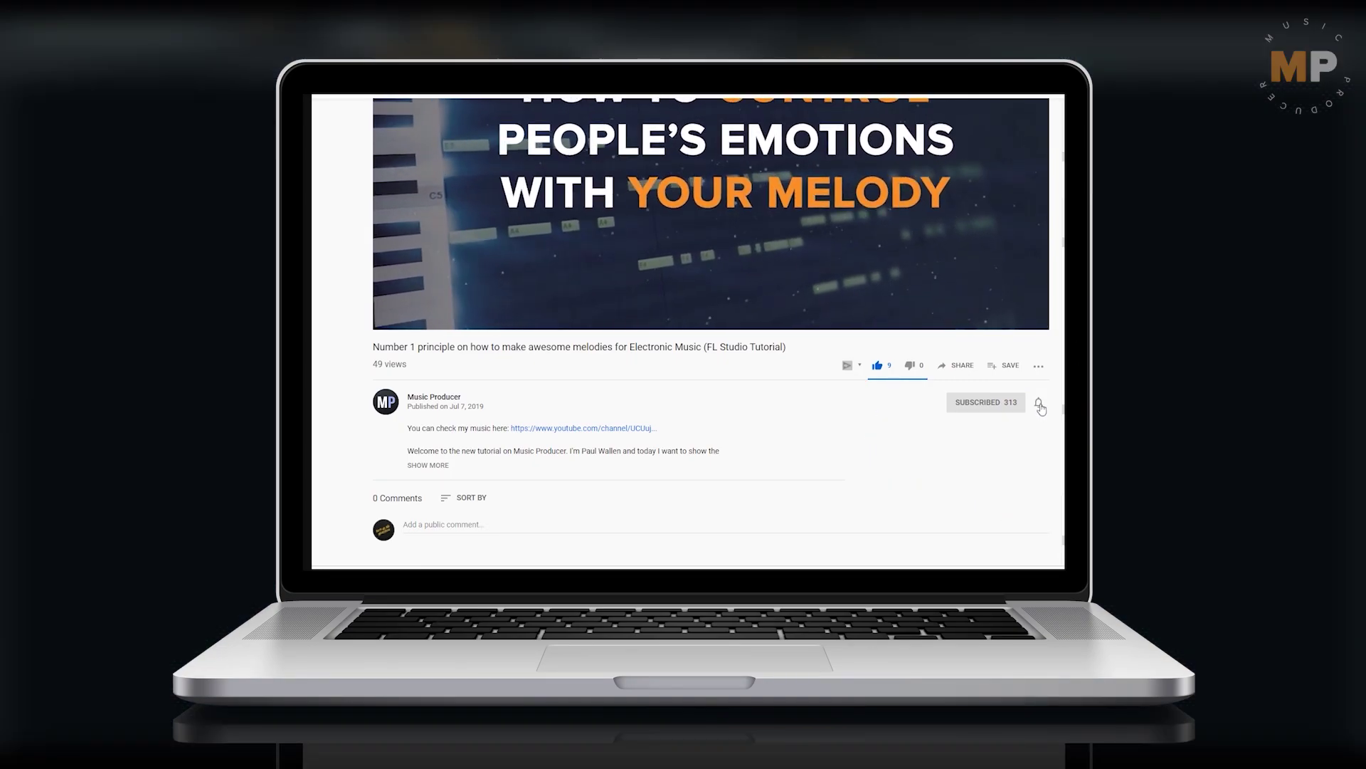
pyautogui.click(1039, 404)
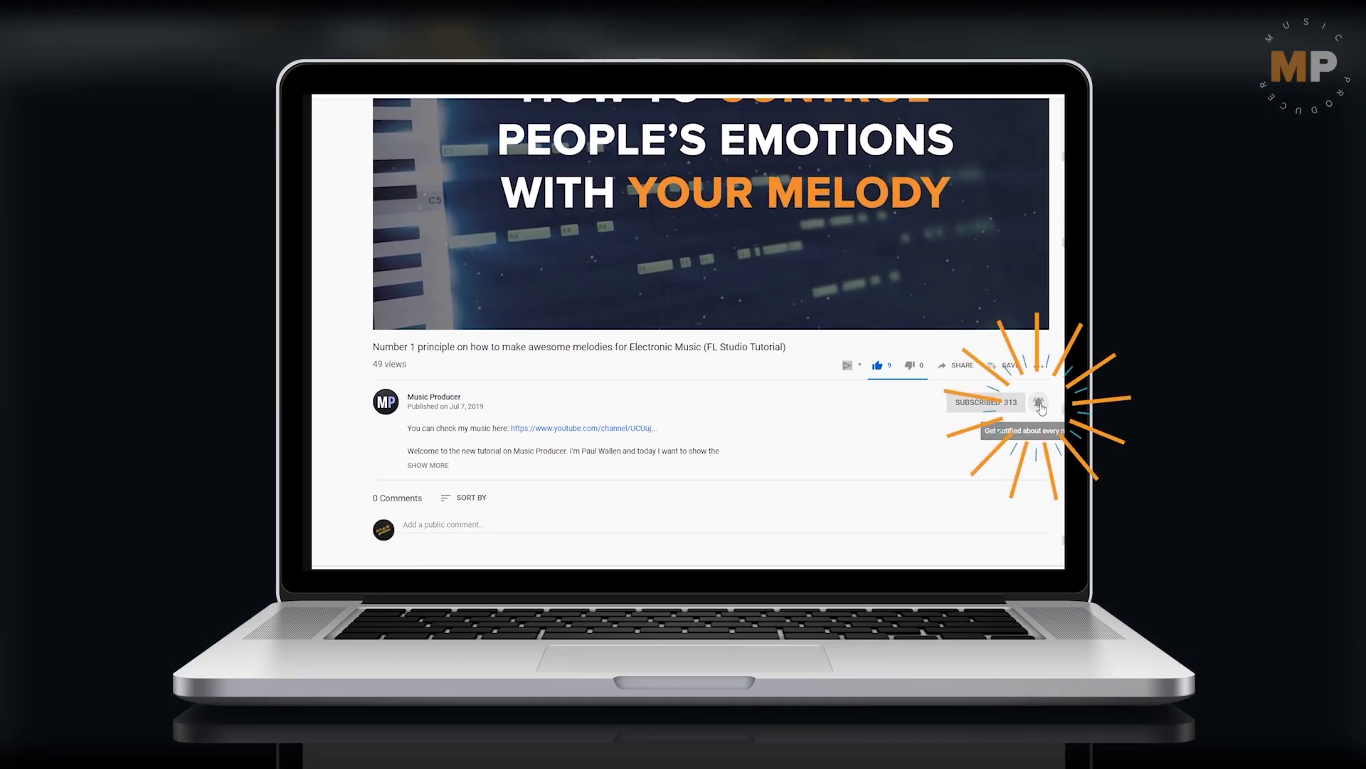